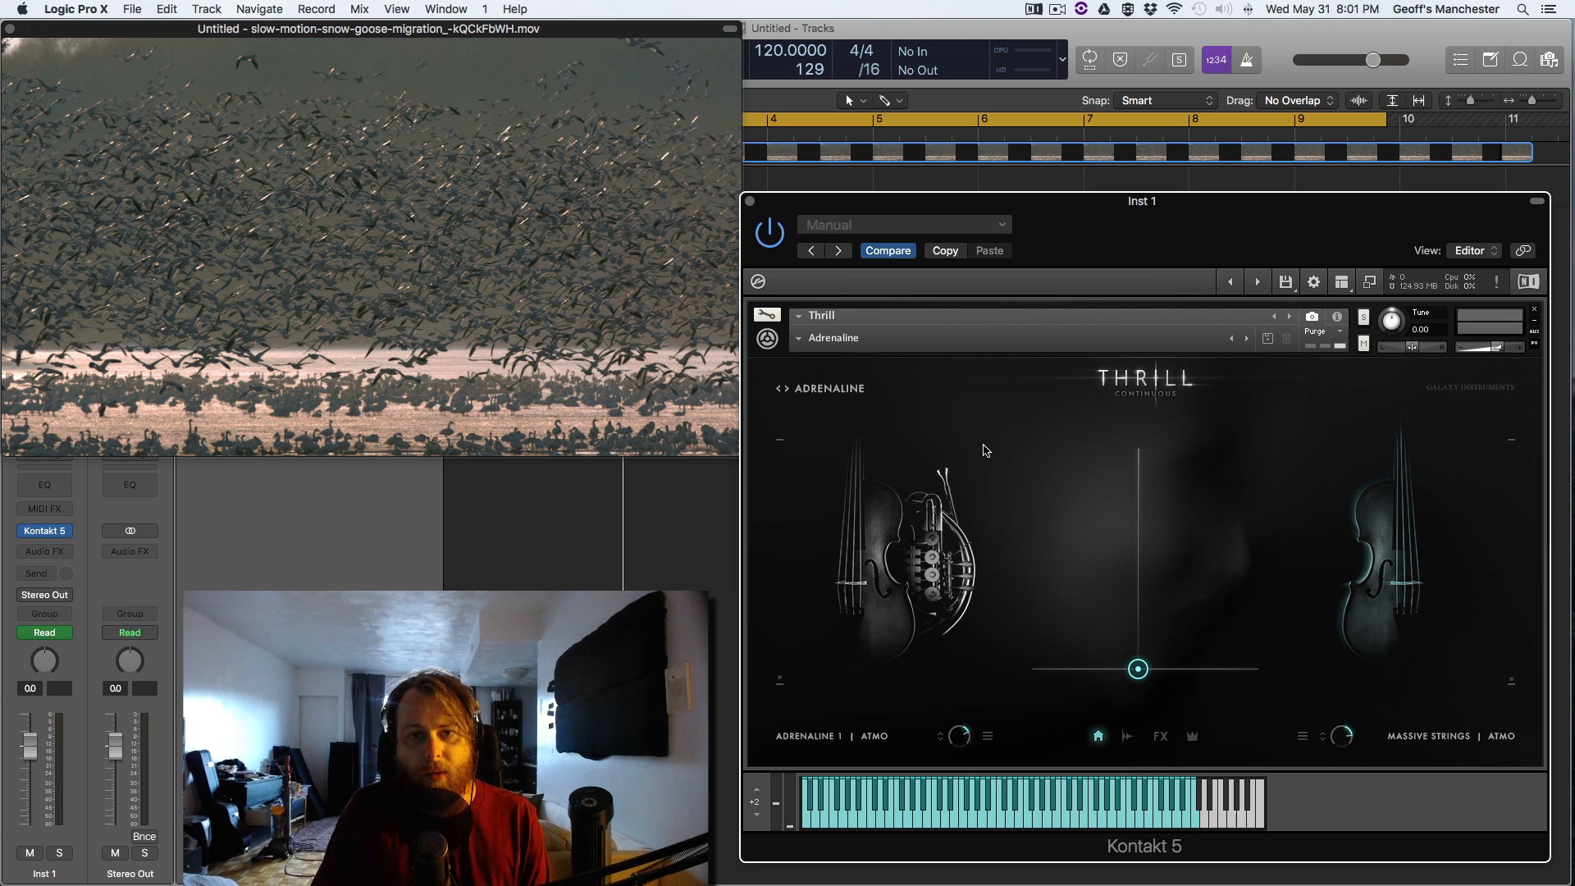
- Load the Aggressive Wood snapshot from the Cluster category into the Thrill instrument
mouse_move(226, 198)
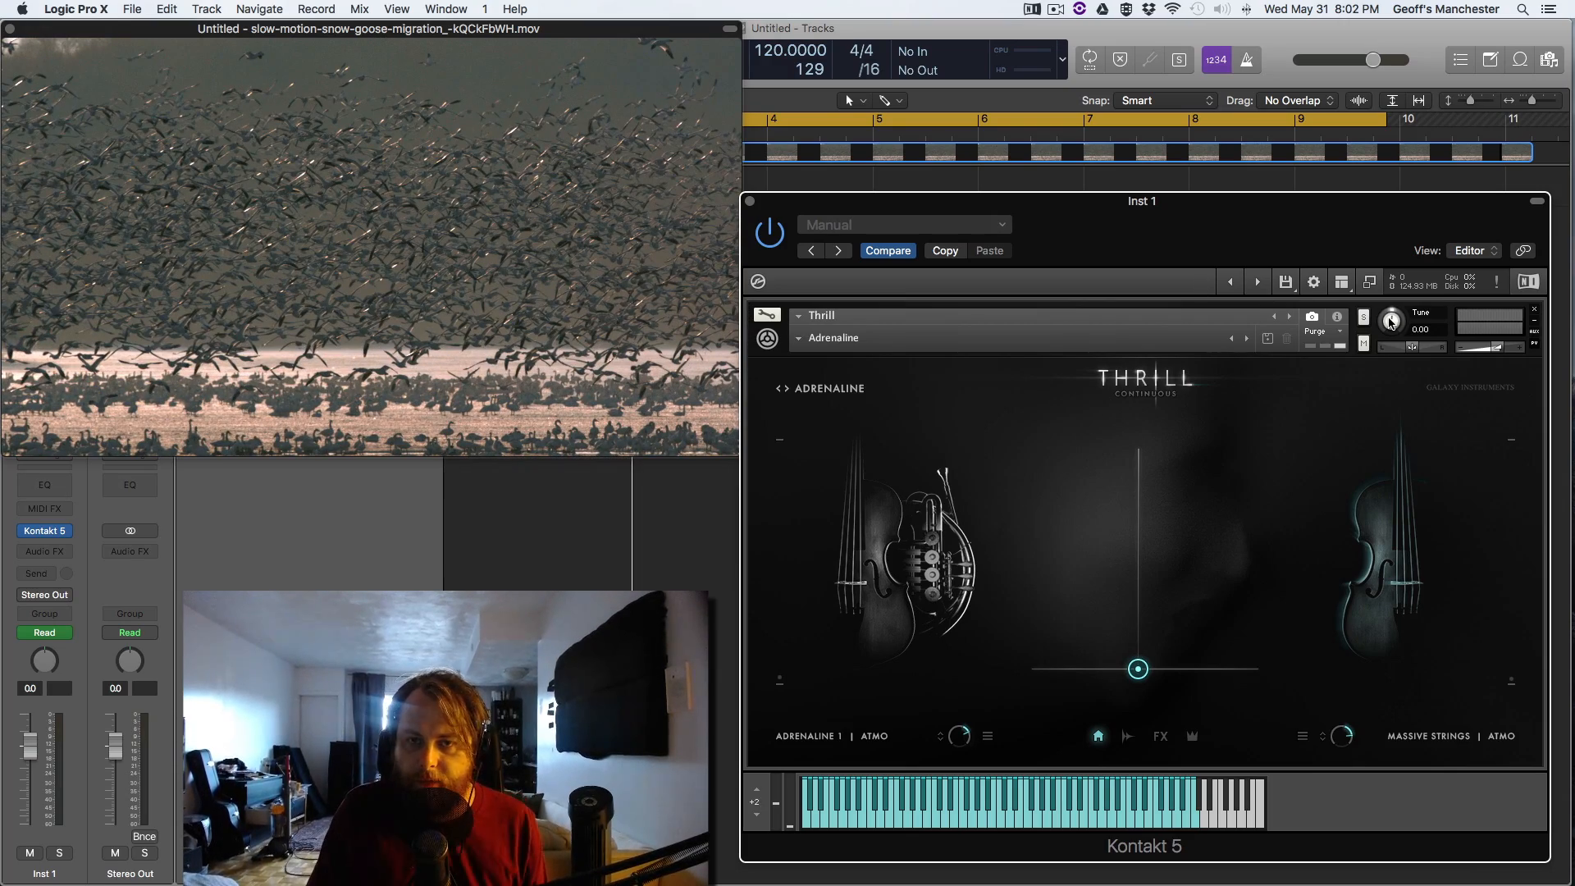
click(799, 341)
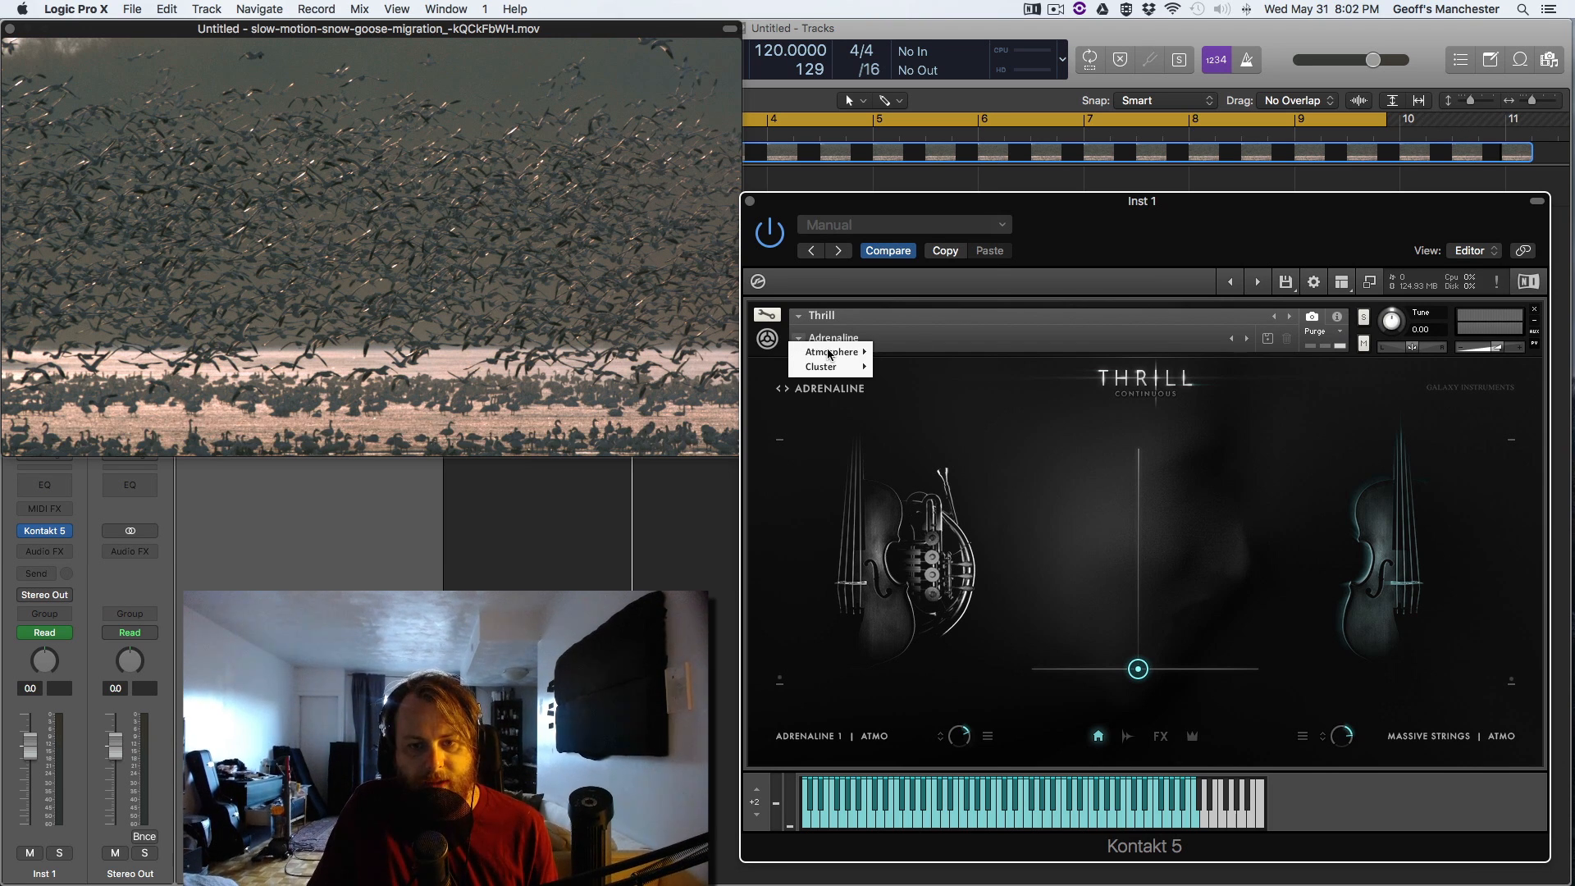
mouse_move(829, 355)
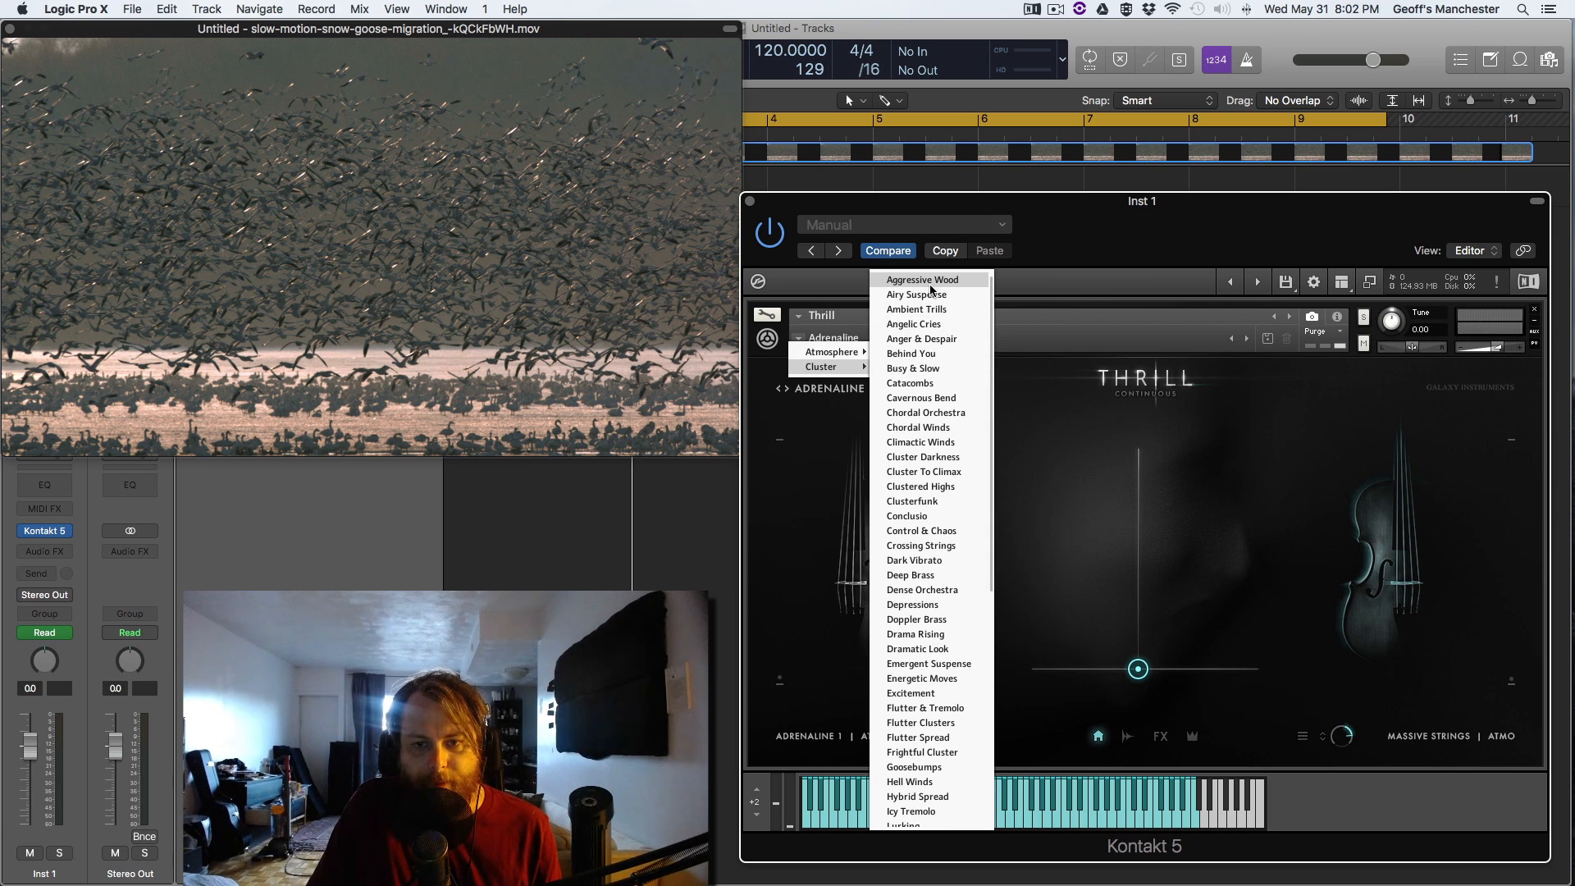
click(923, 281)
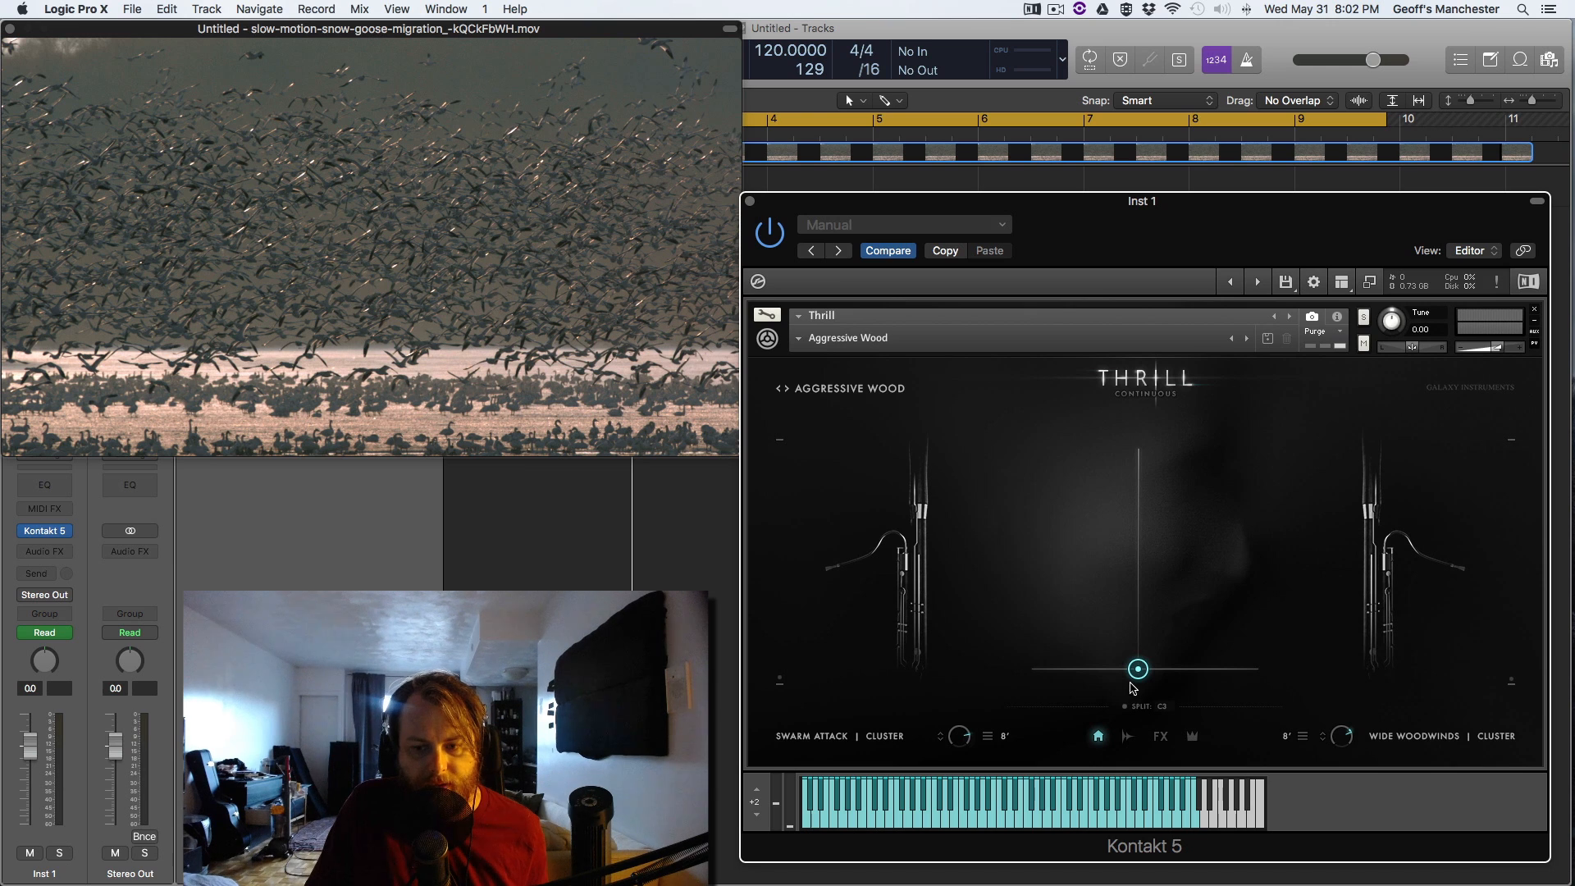
- Sweep the XY control point across the pad to audition Aggressive Wood's blend and intensity, ending near the pad's upper centre
drag(1145, 675, 979, 546)
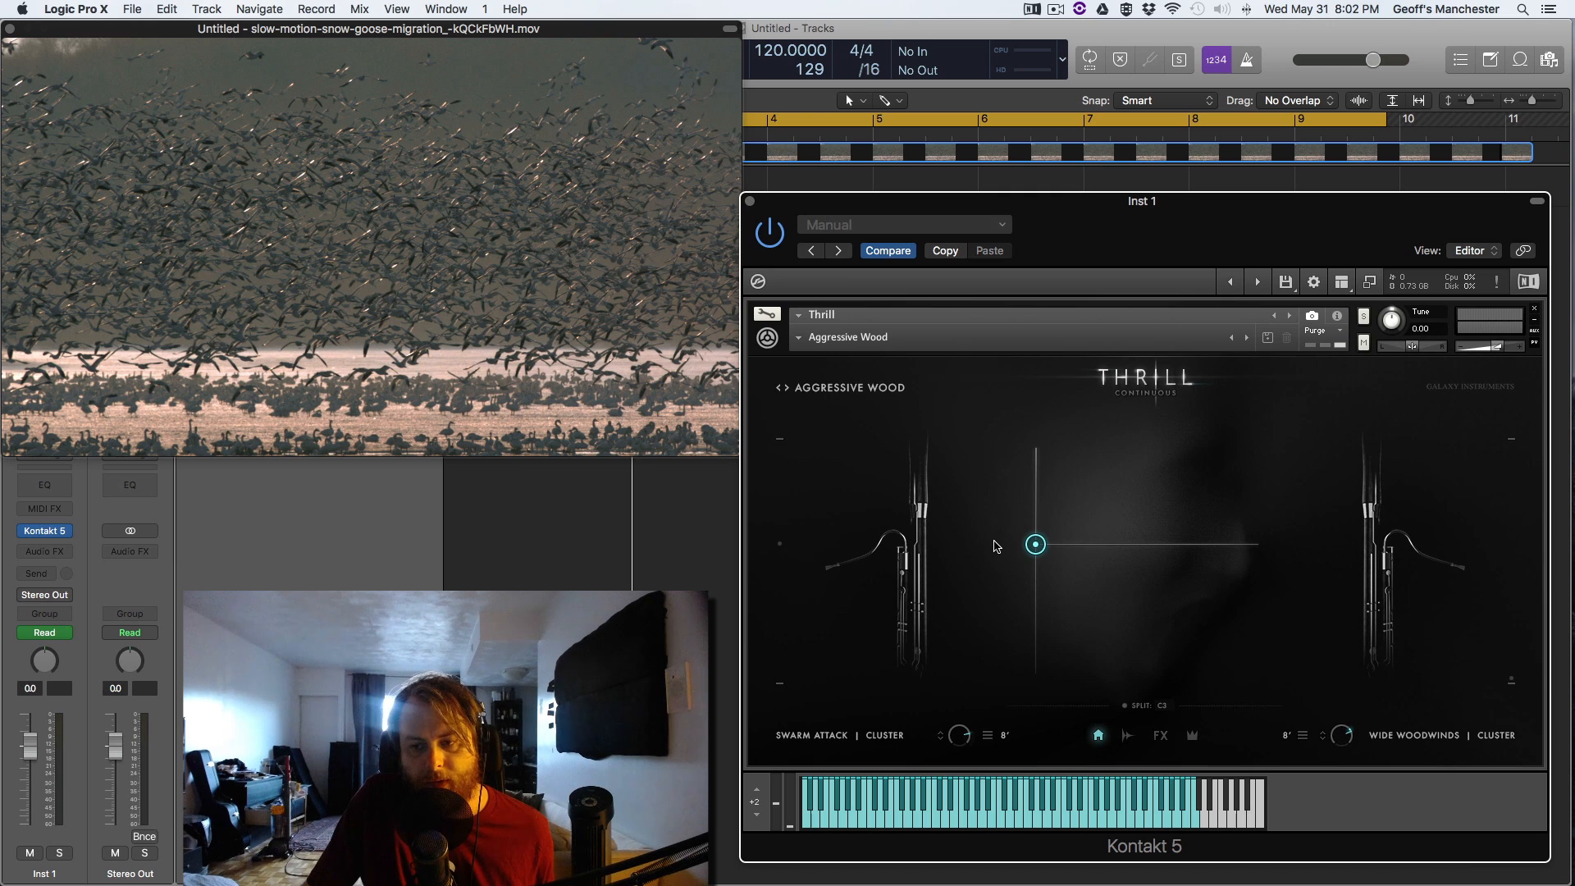
drag(1034, 545, 1063, 602)
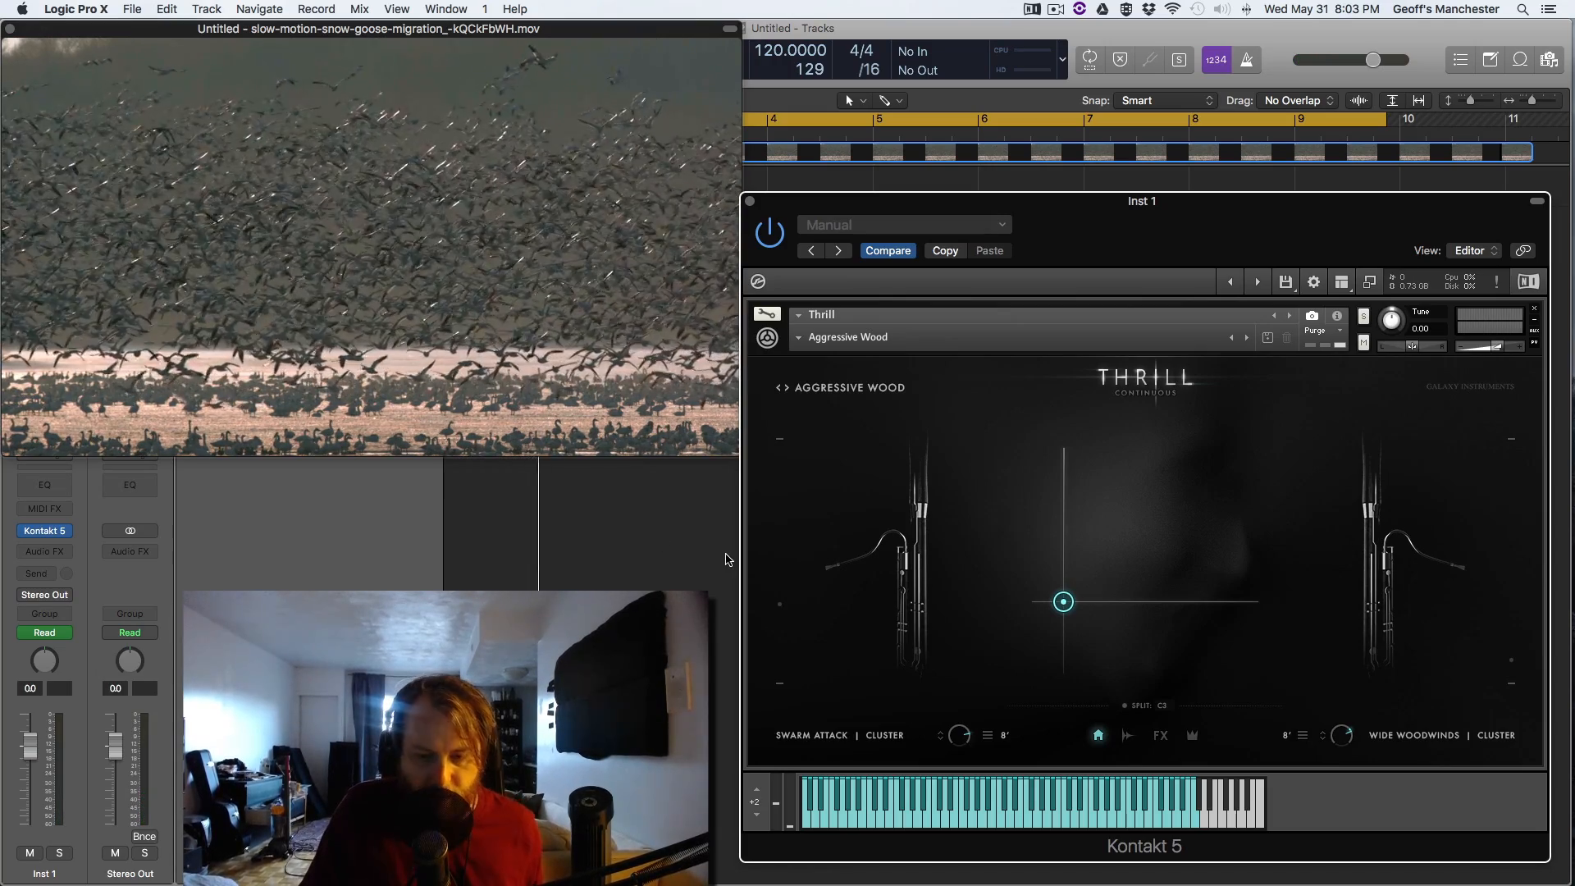
drag(1063, 601, 1123, 471)
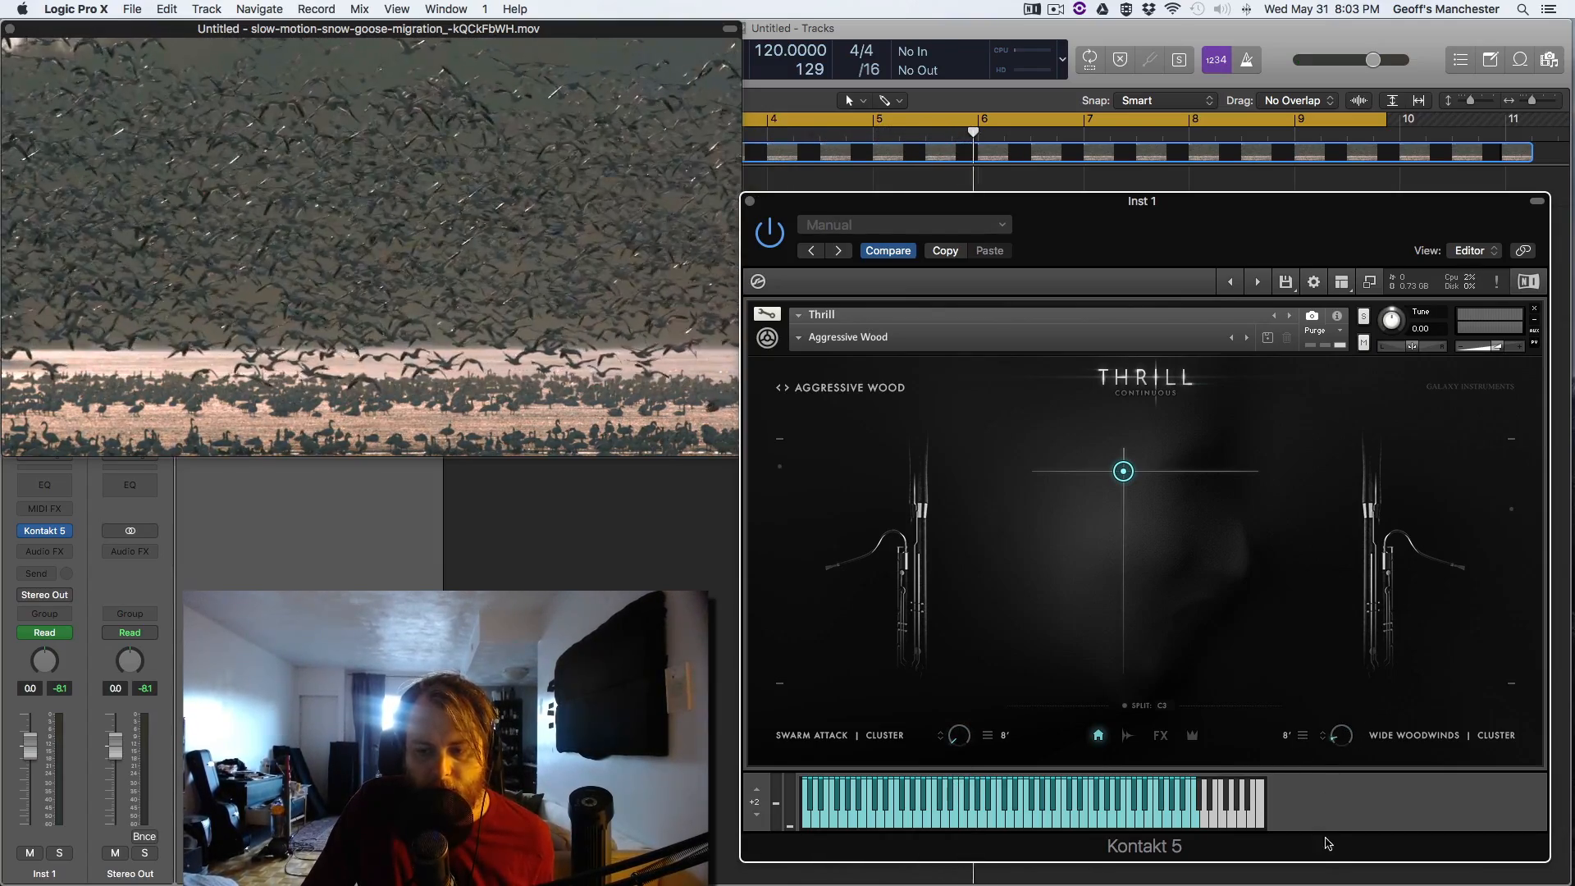
drag(1123, 476, 1124, 558)
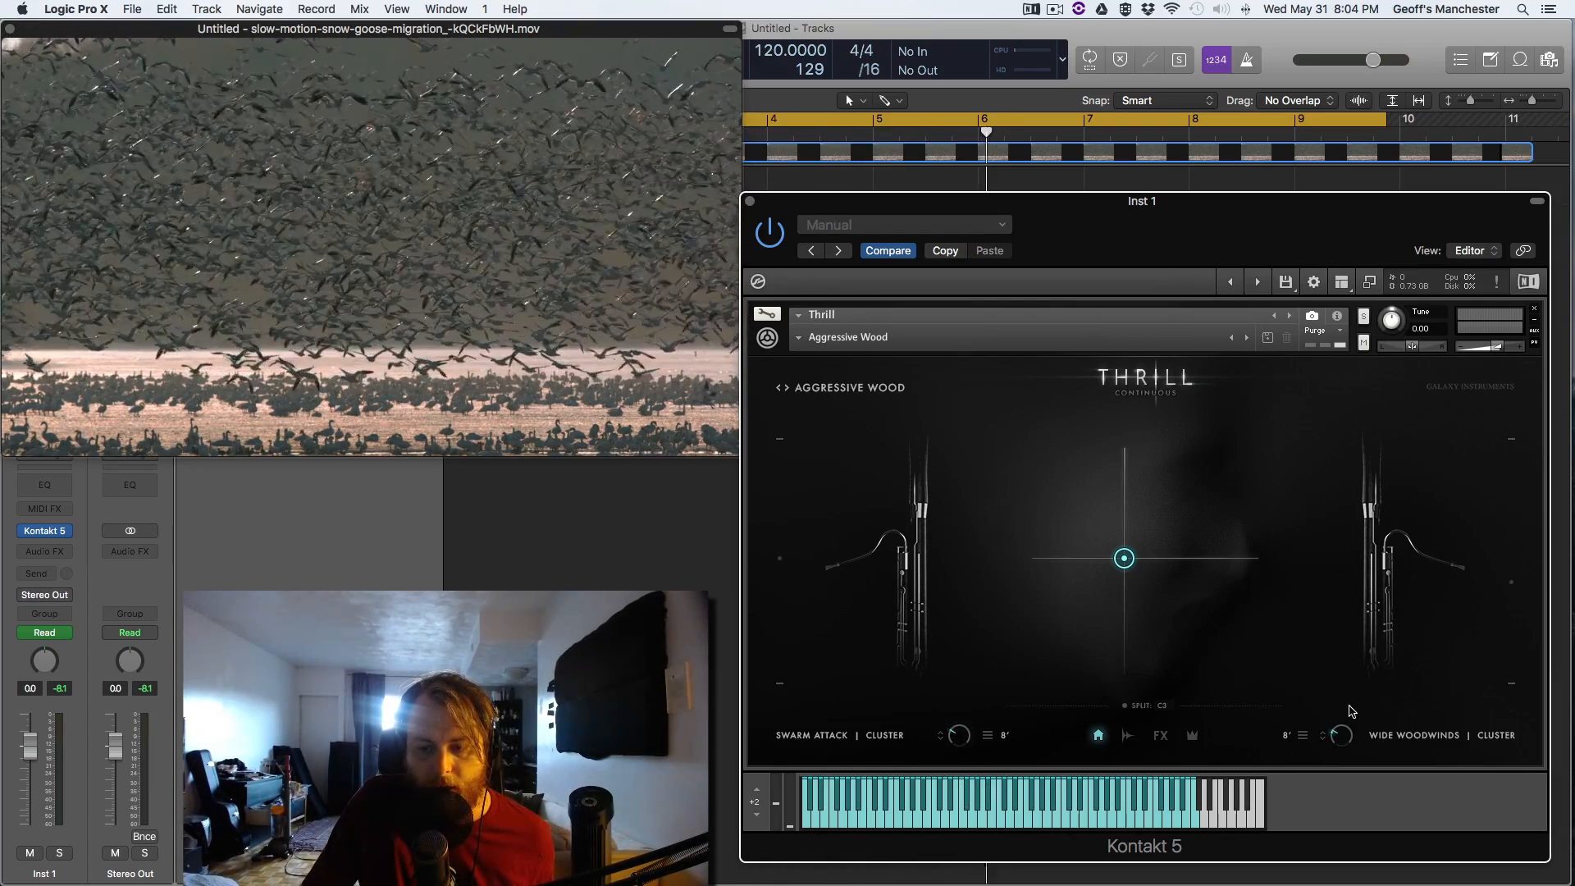
drag(1125, 559, 1114, 410)
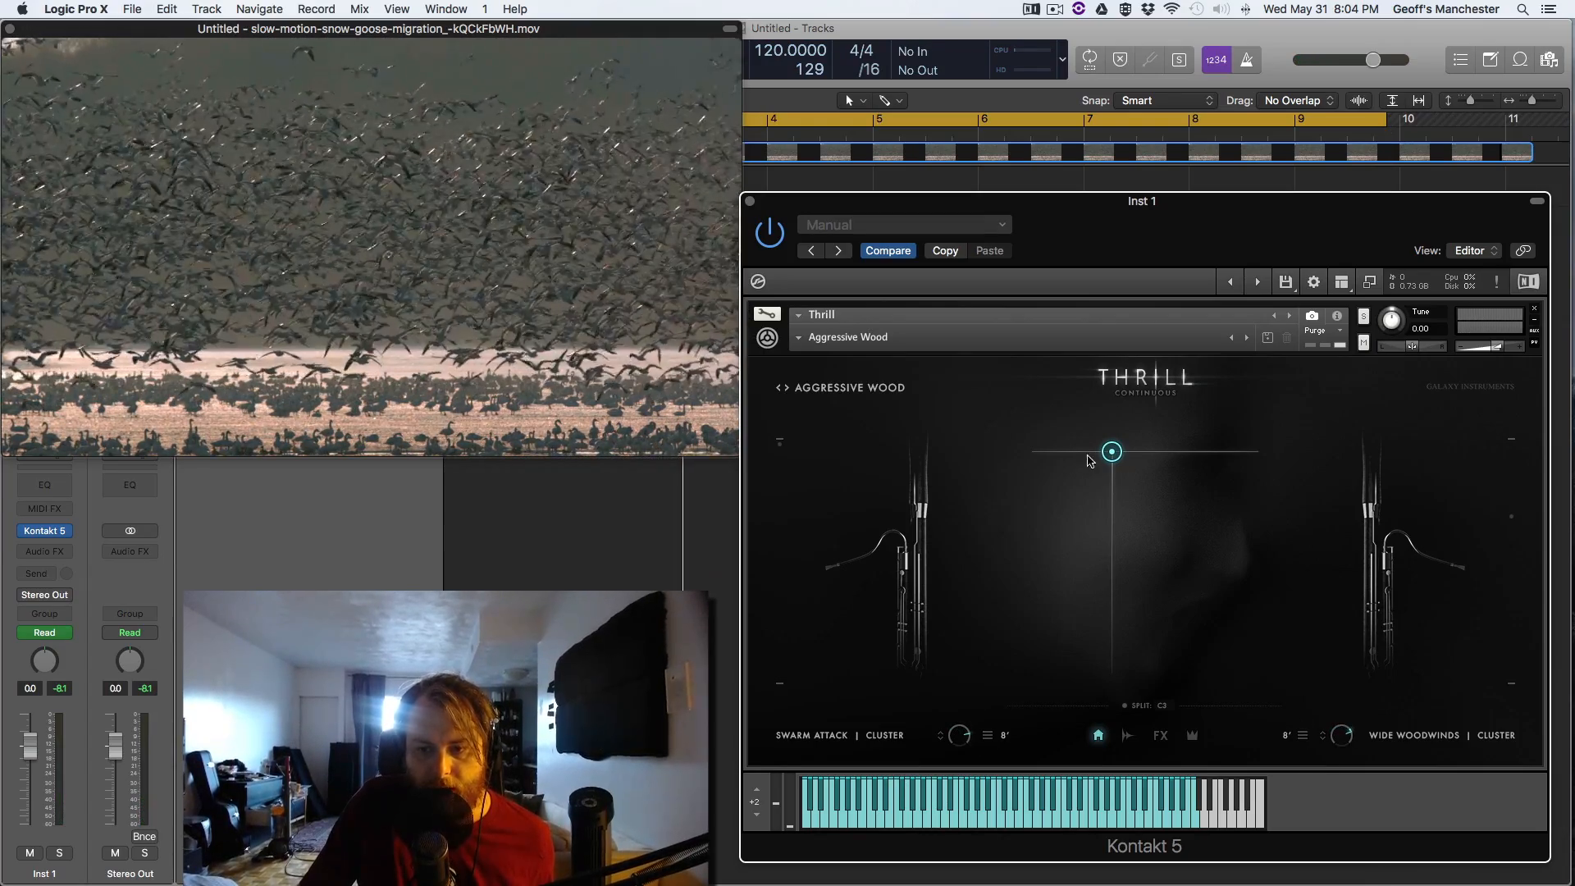
drag(1109, 453, 1146, 426)
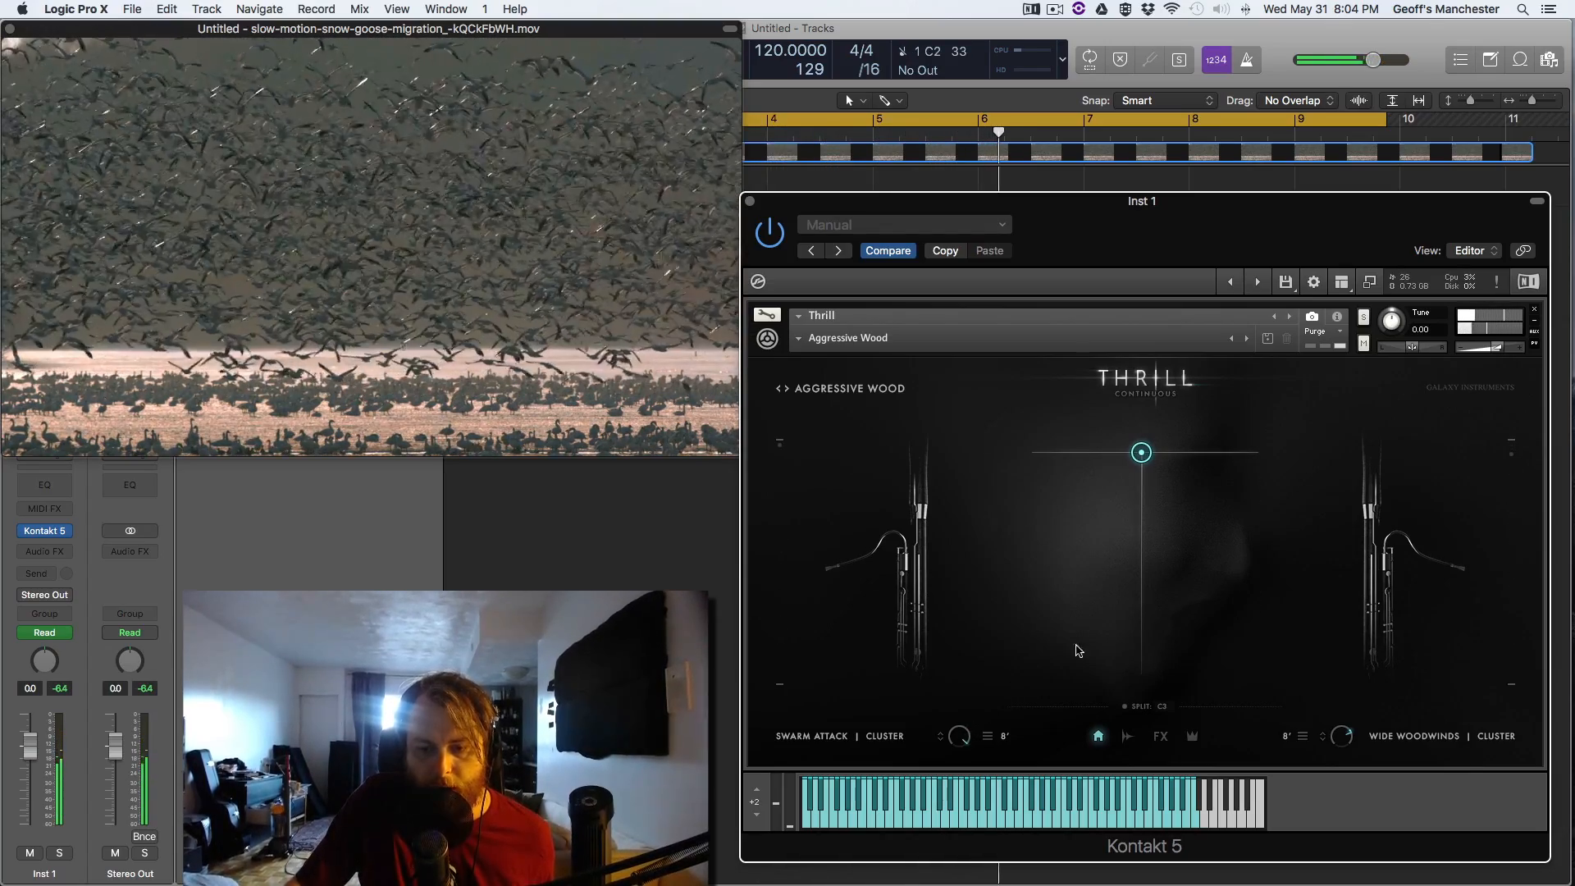
mouse_move(1142, 453)
mouse_down()
mouse_move(1136, 668)
mouse_move(1147, 476)
mouse_up()
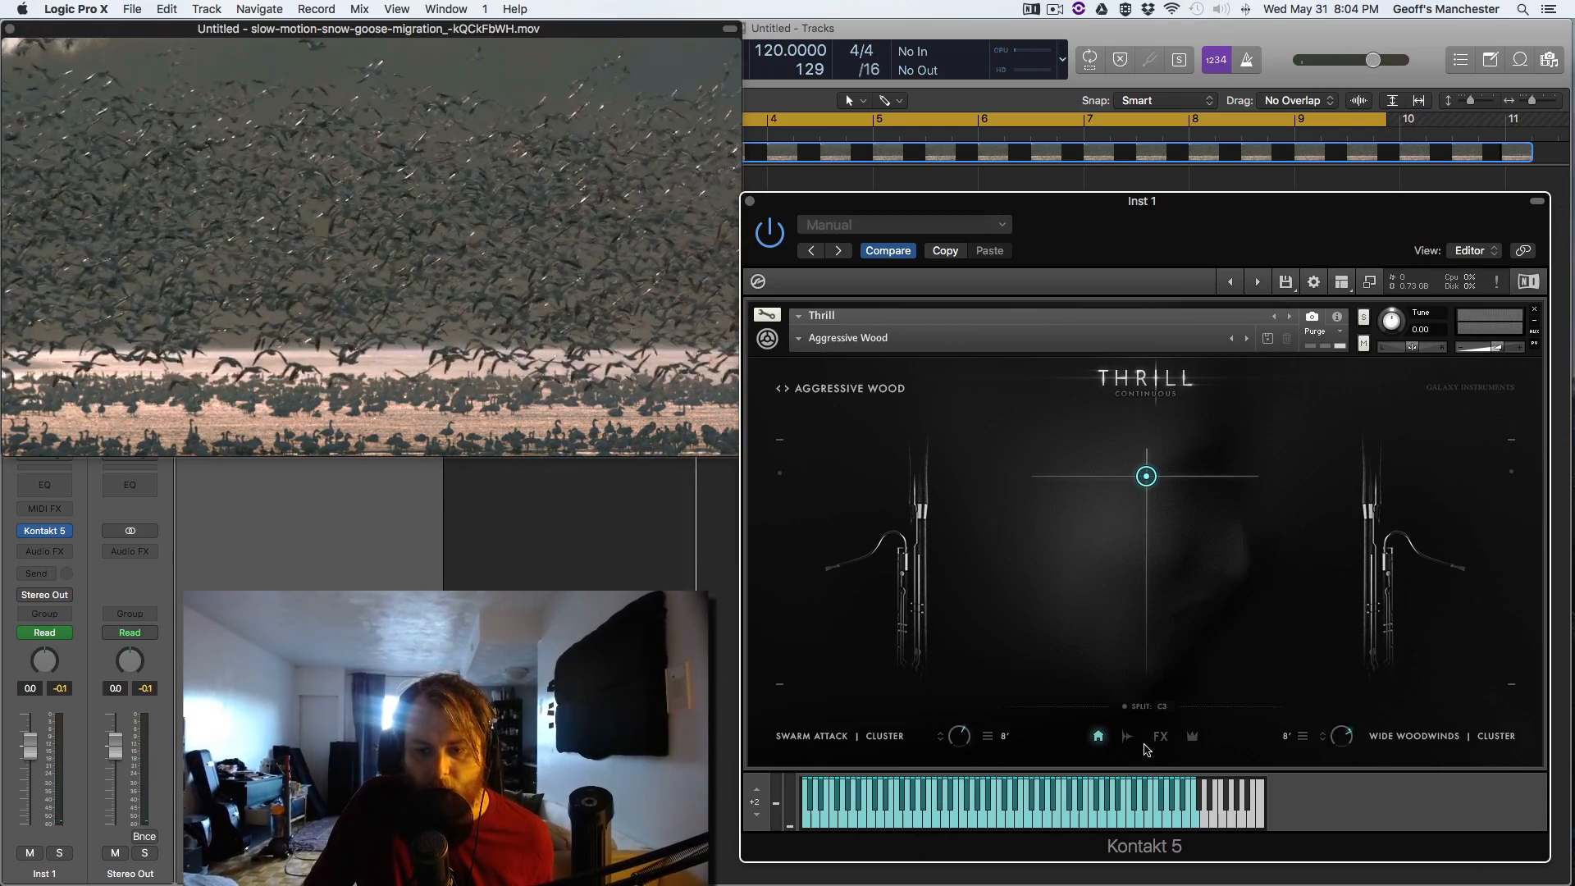
- Show the Swarm Attack layer's Chordal 15 voicing on the source page and adjust its voice 4
click(1126, 736)
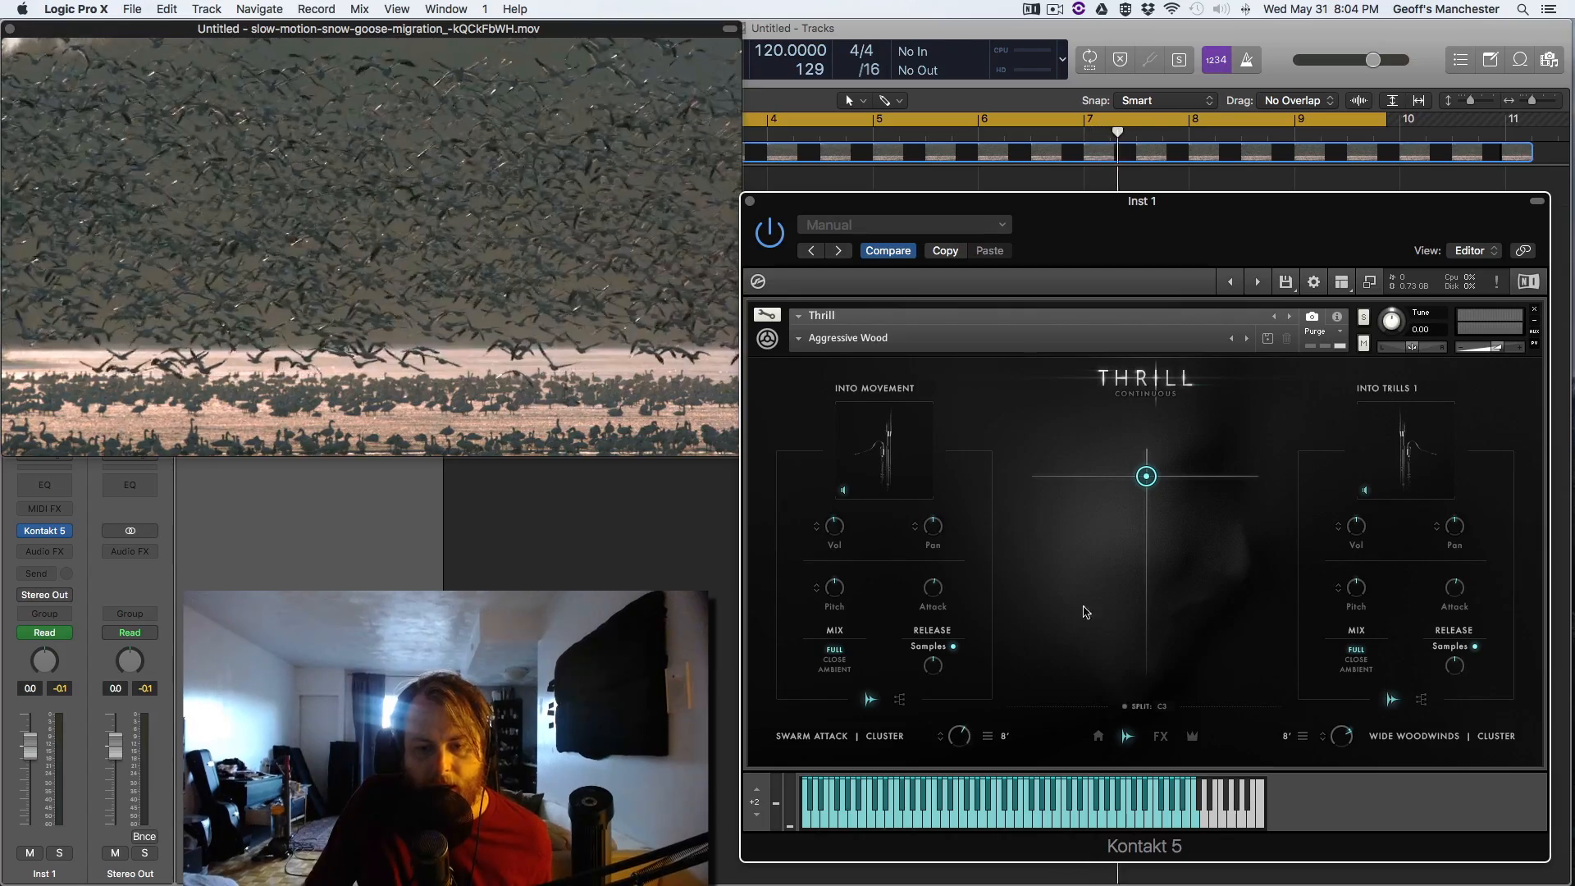
click(901, 702)
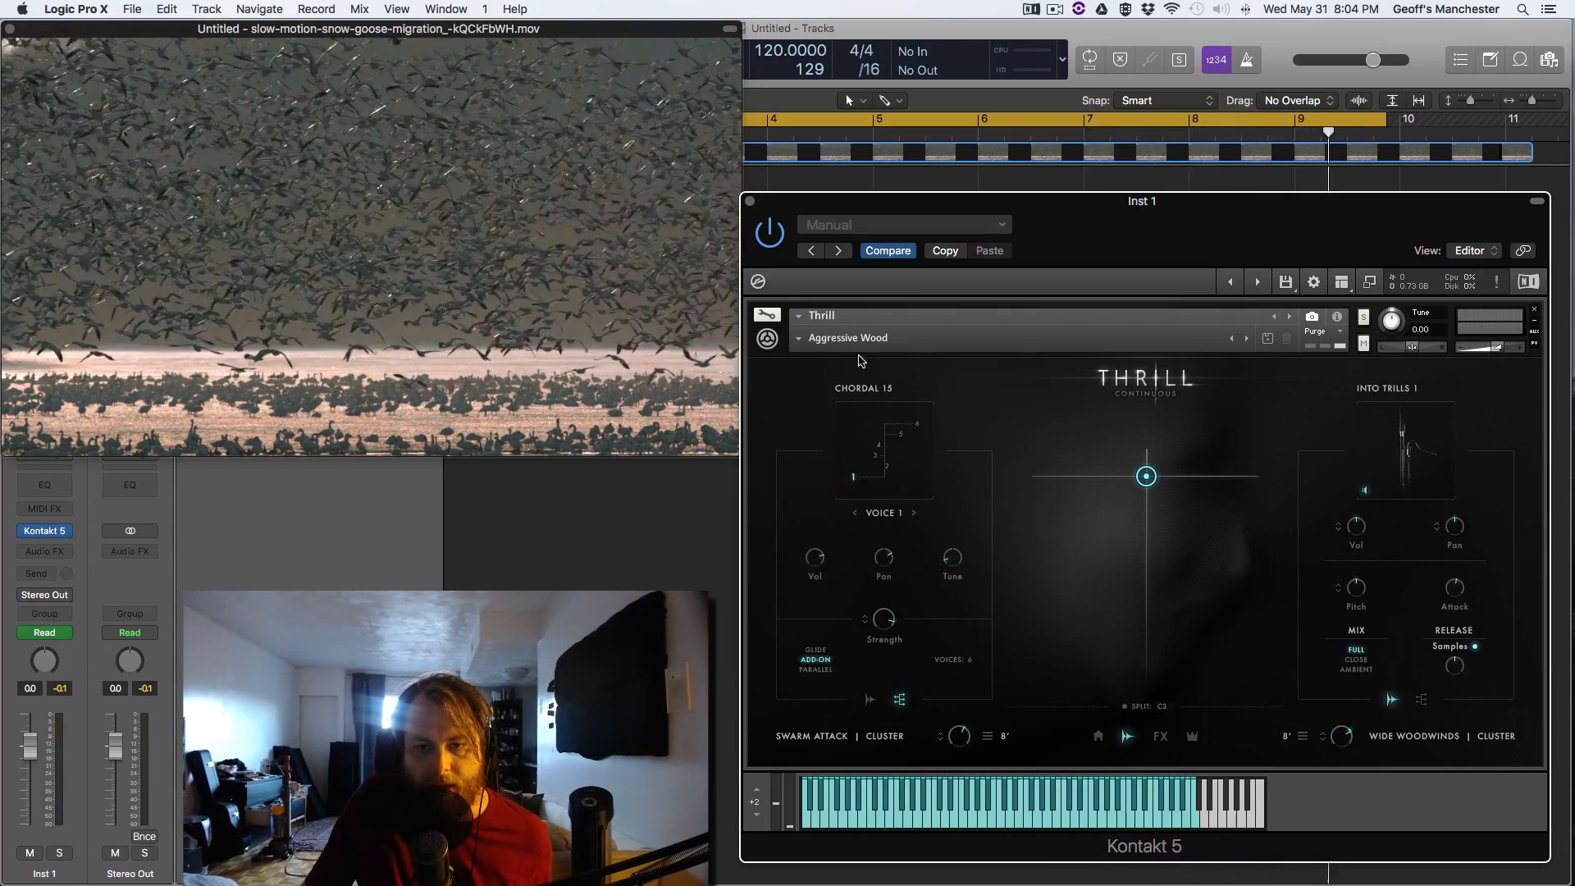
click(803, 341)
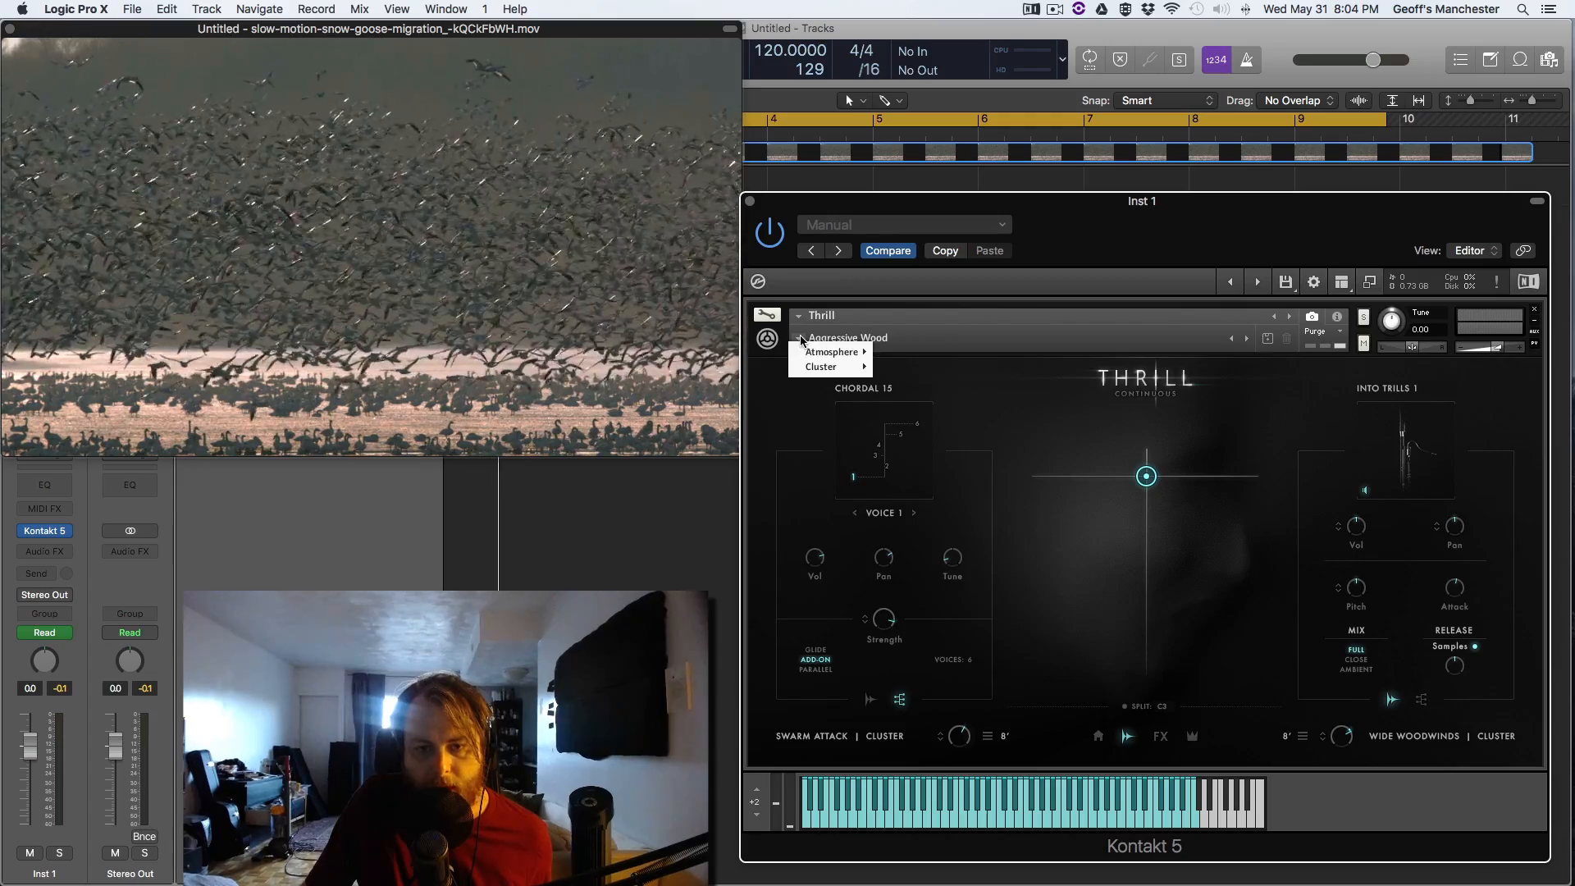
mouse_move(809, 367)
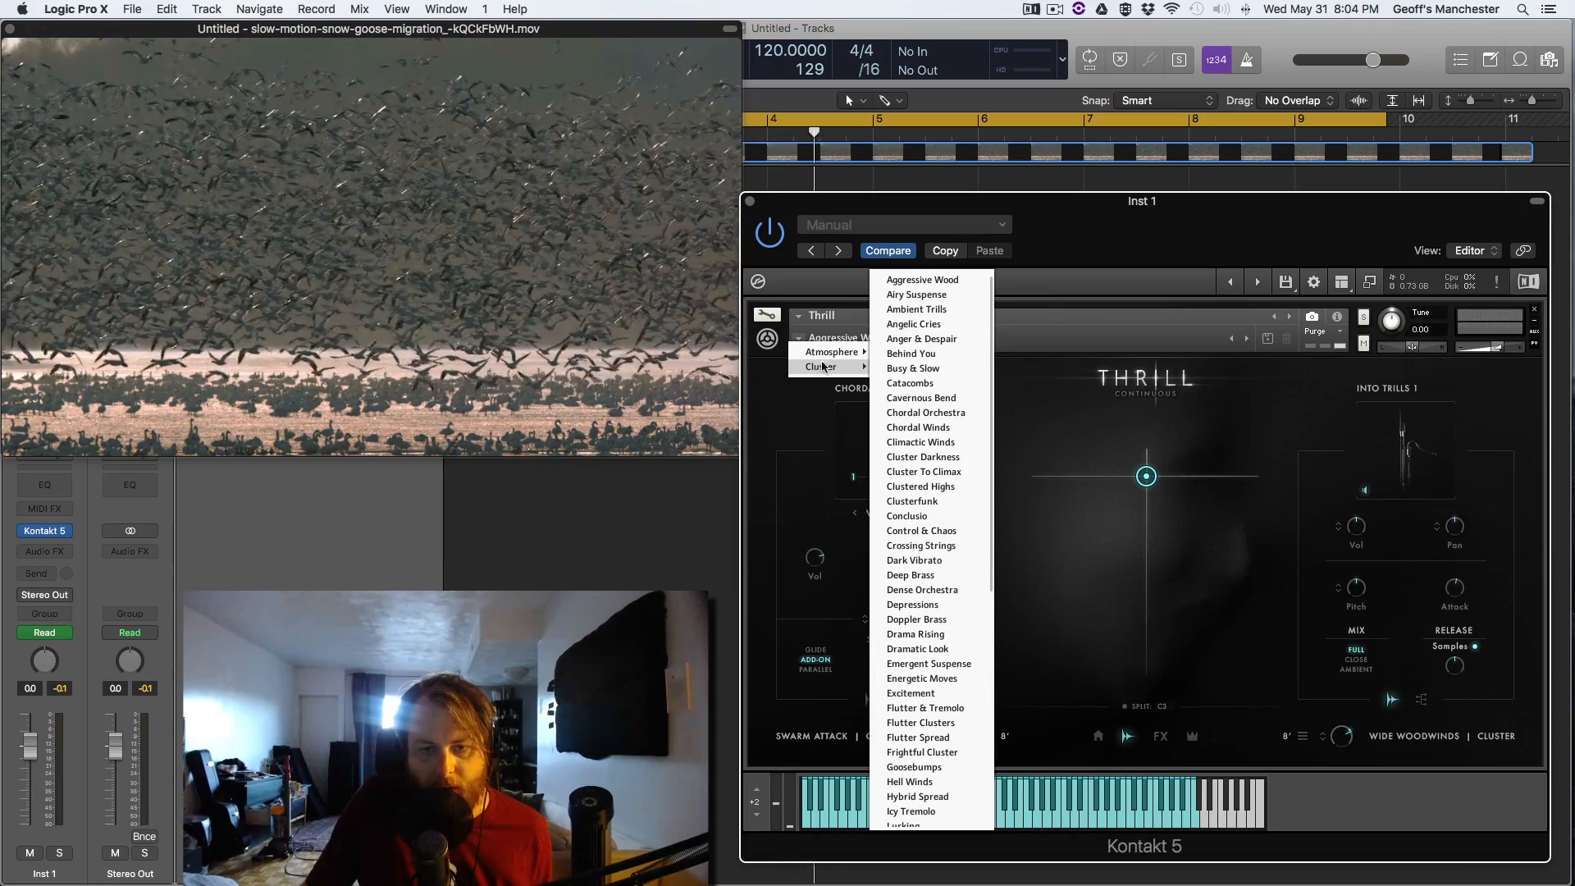
click(748, 367)
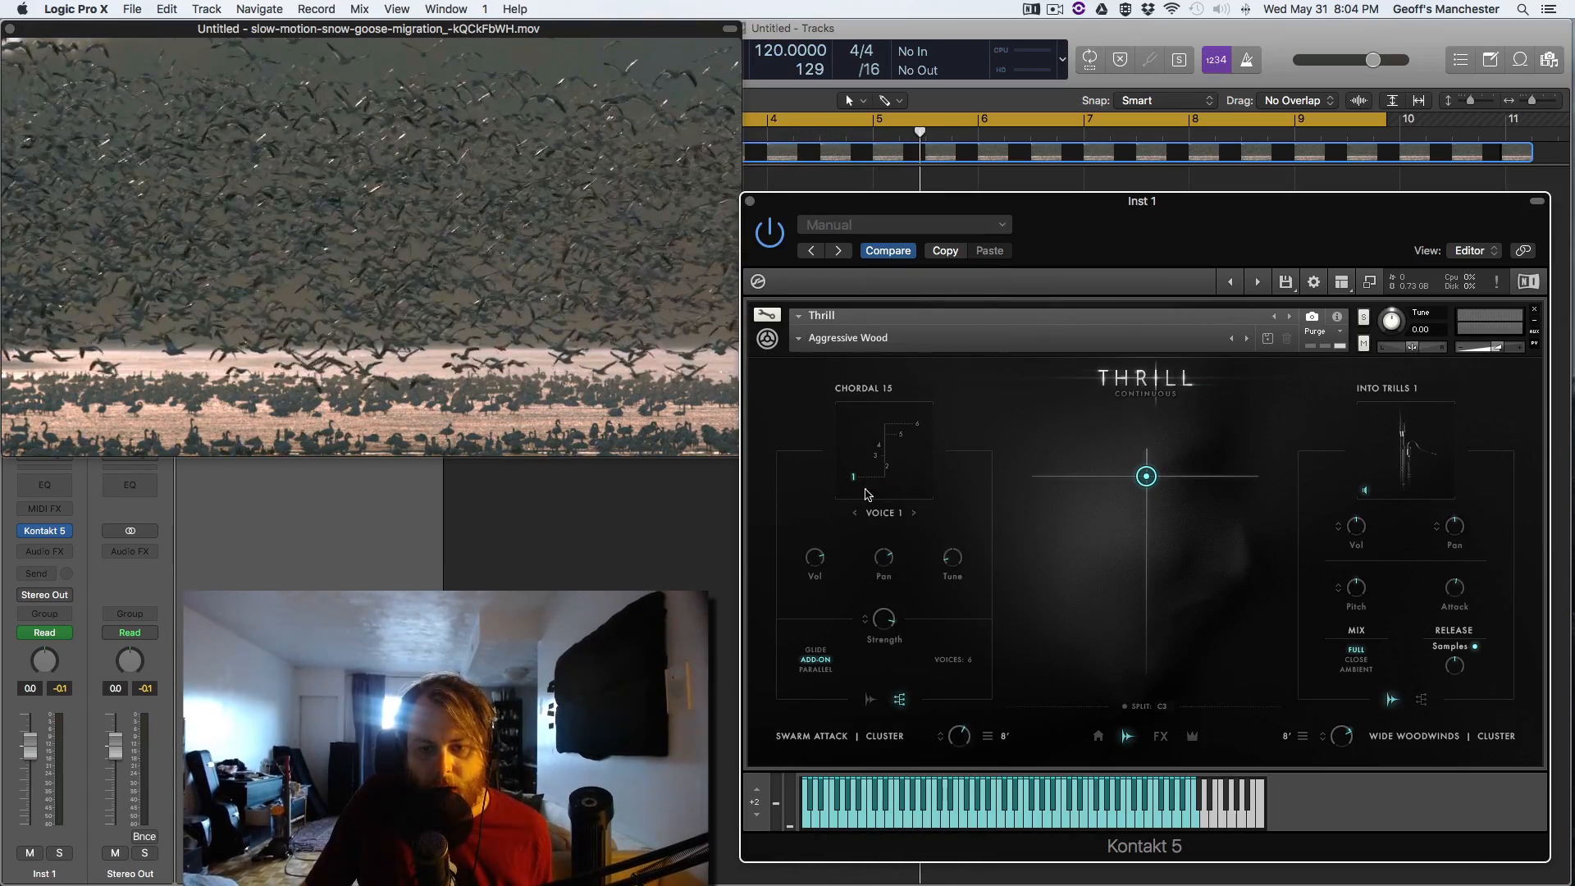
drag(880, 445, 918, 450)
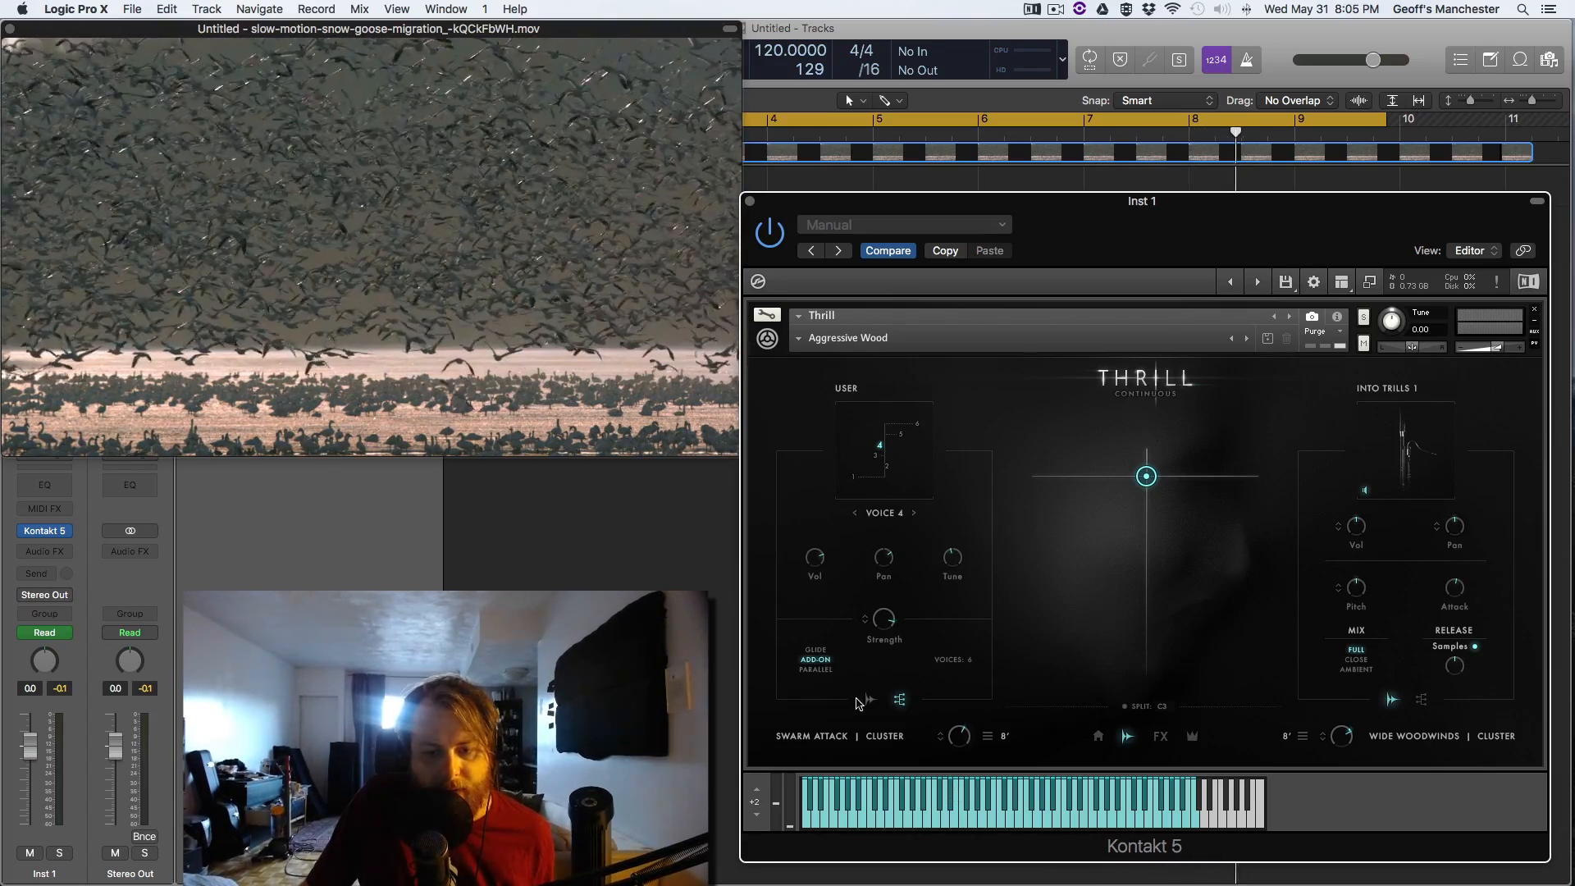
- Replace the Into Movement source with Mixed Sections 4, filtering by Soft, Medium, Tutti and Complex, and shift the XY point towards it
click(867, 700)
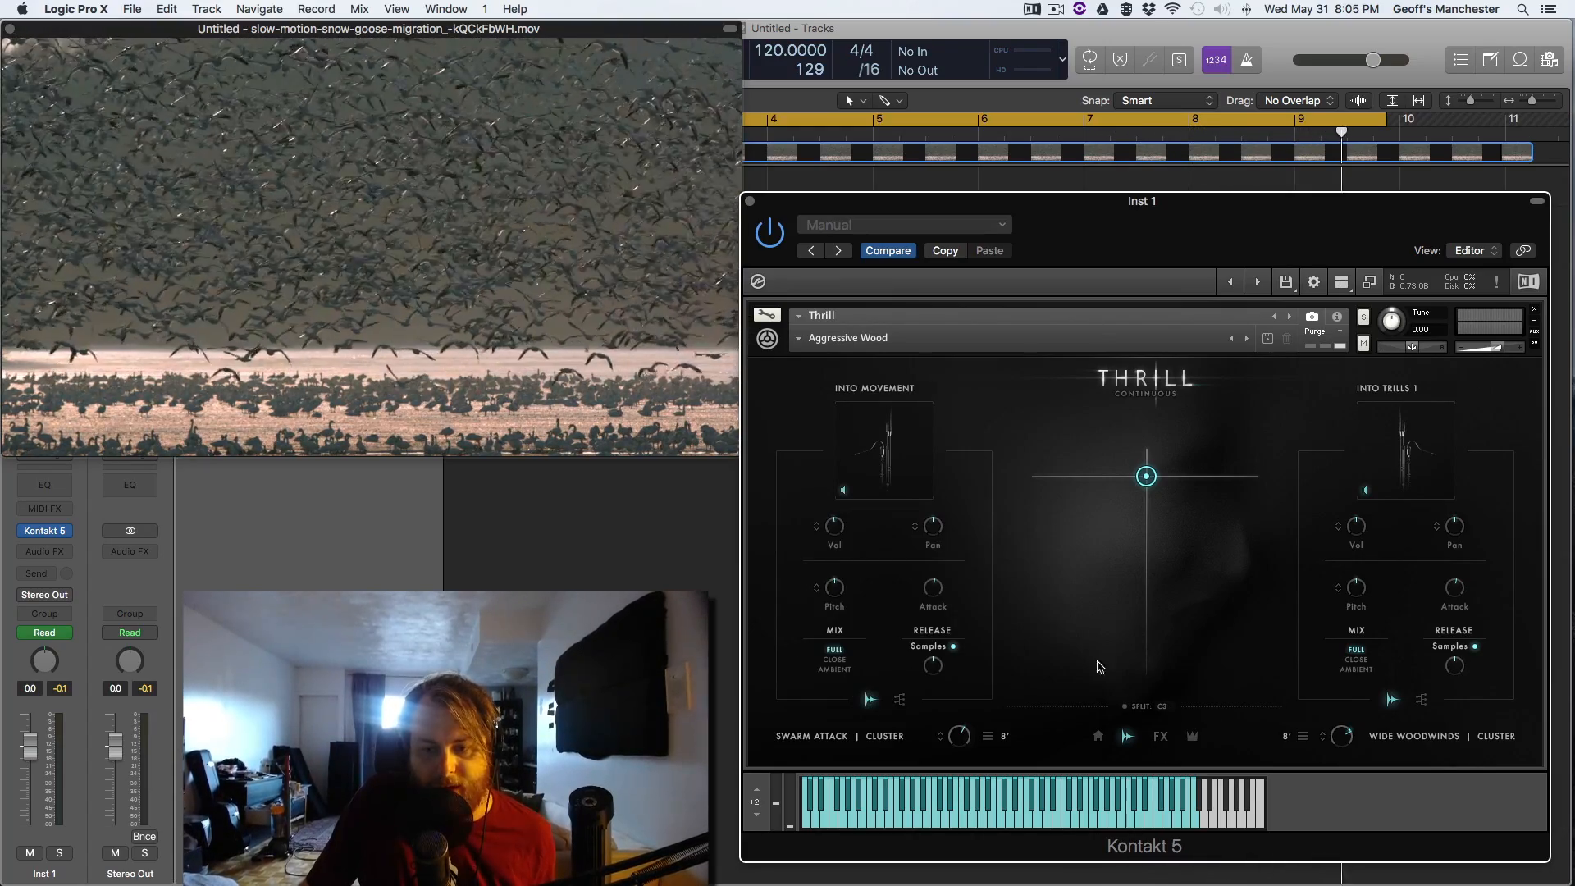
click(890, 448)
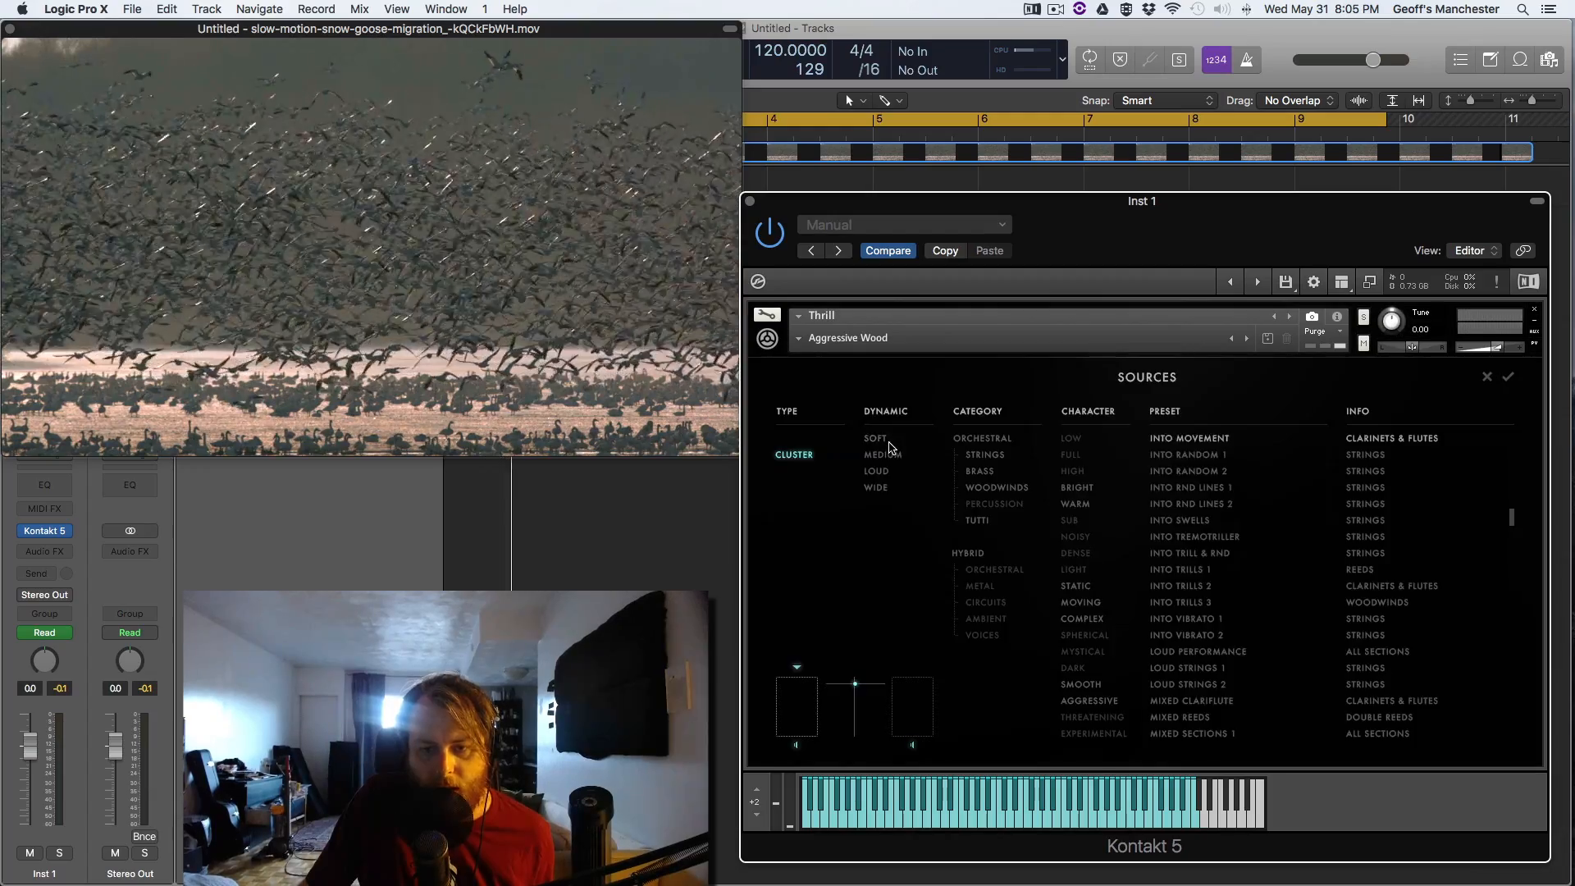
click(885, 454)
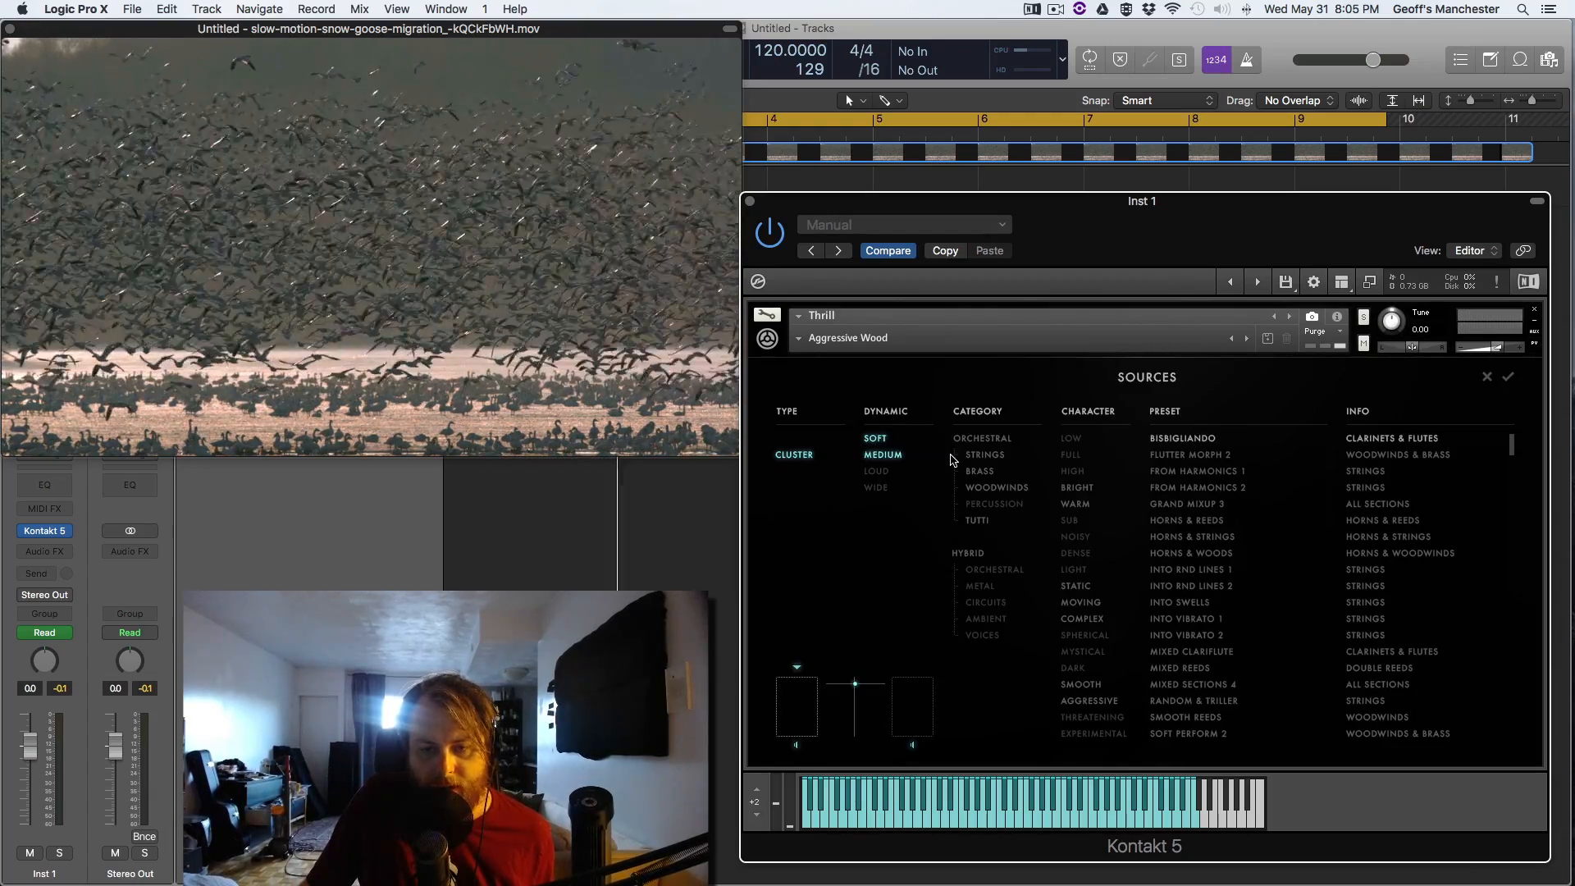
click(978, 522)
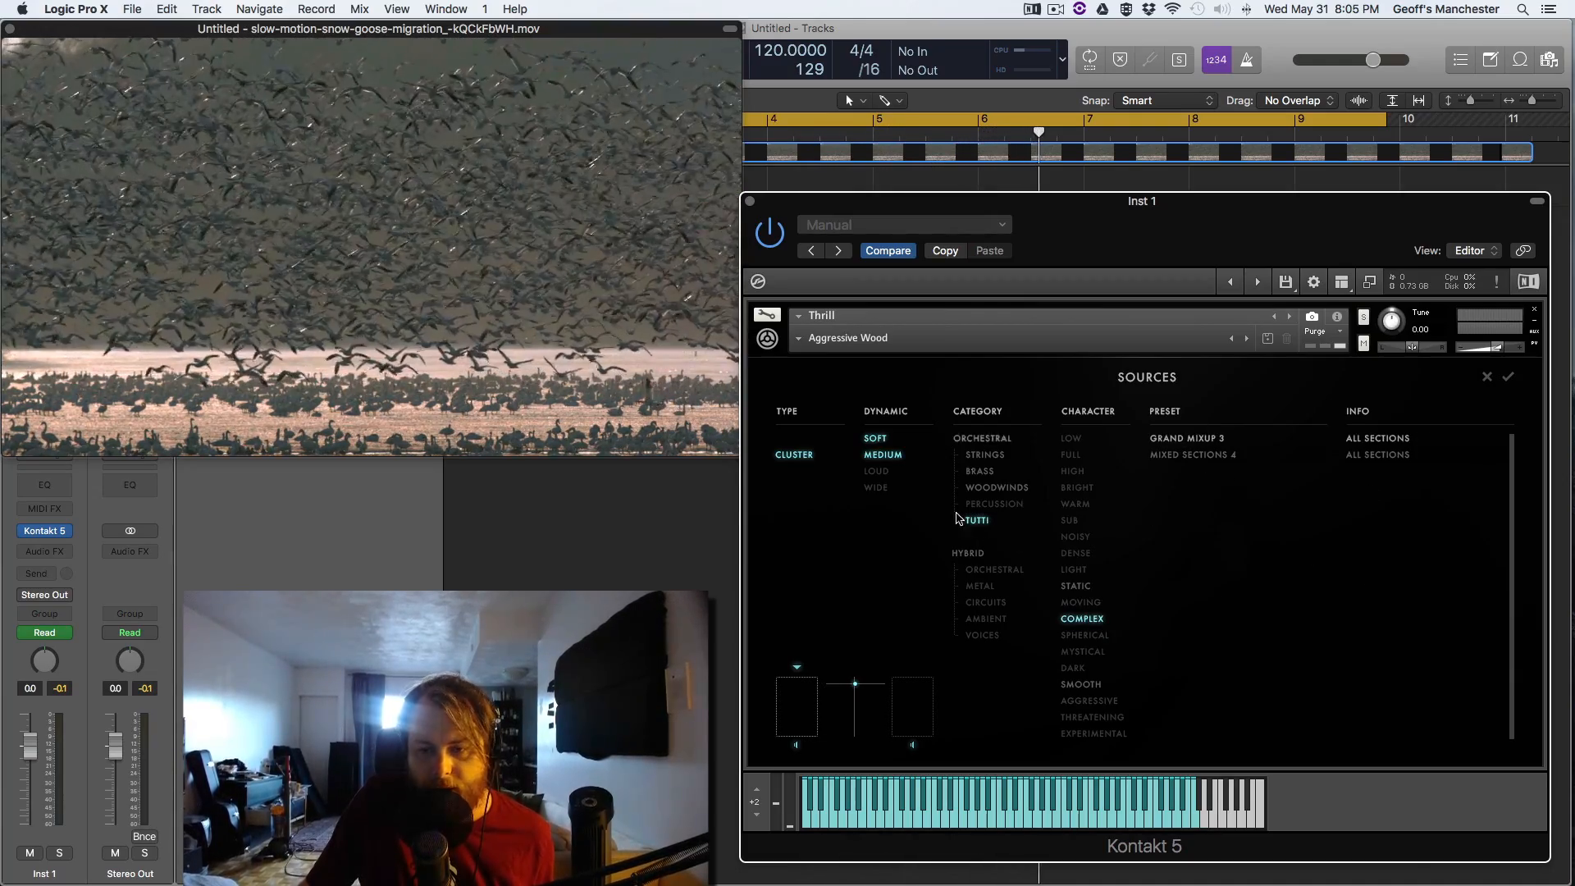
double_click(1206, 456)
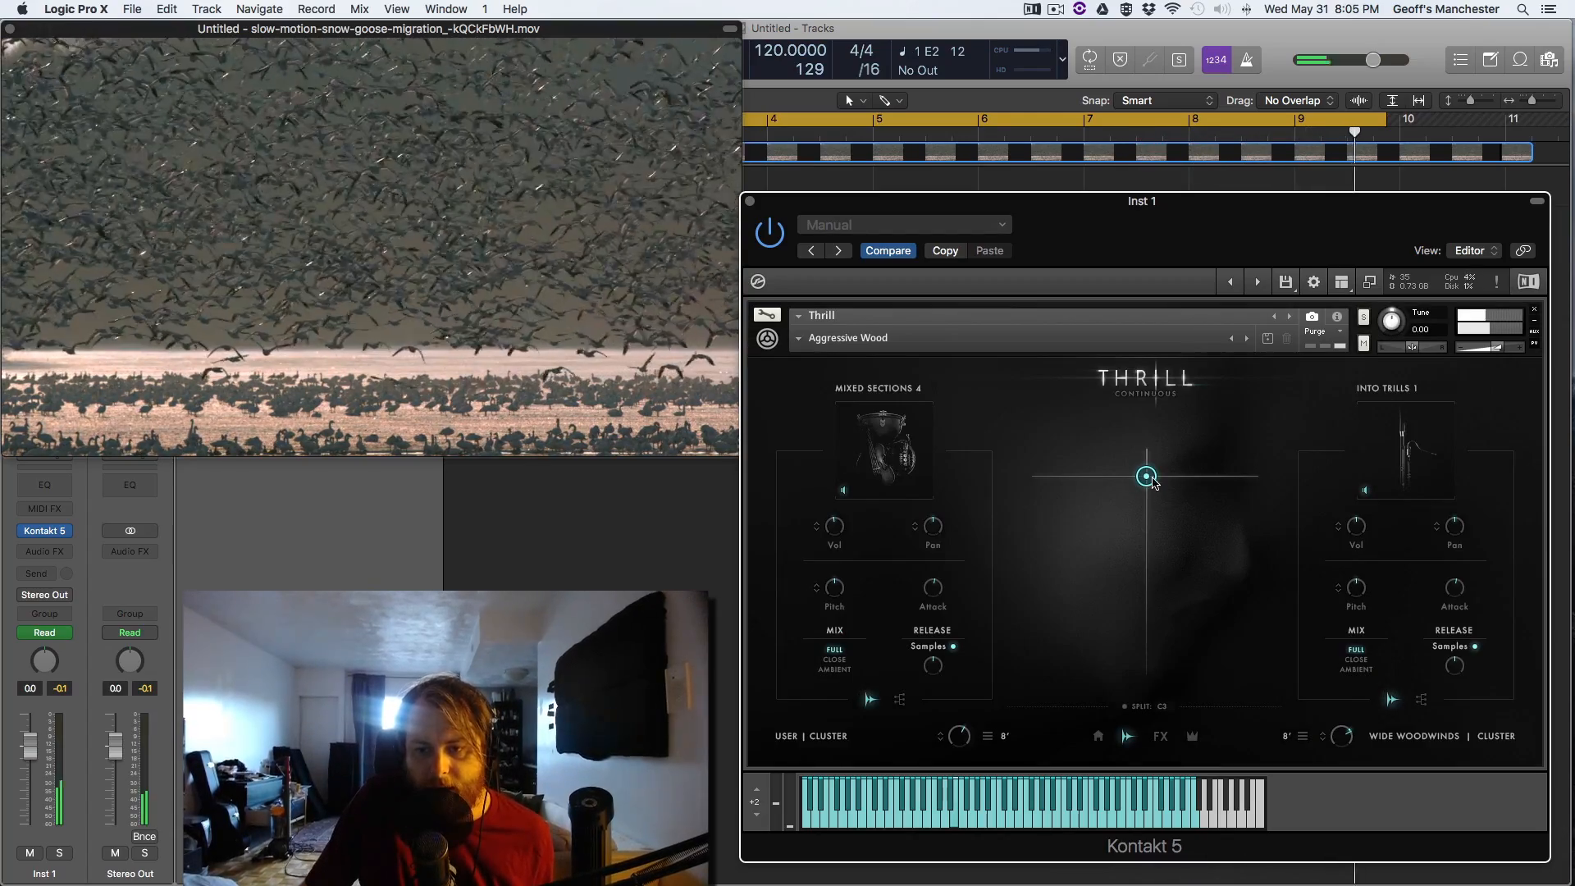
drag(1153, 489, 1079, 443)
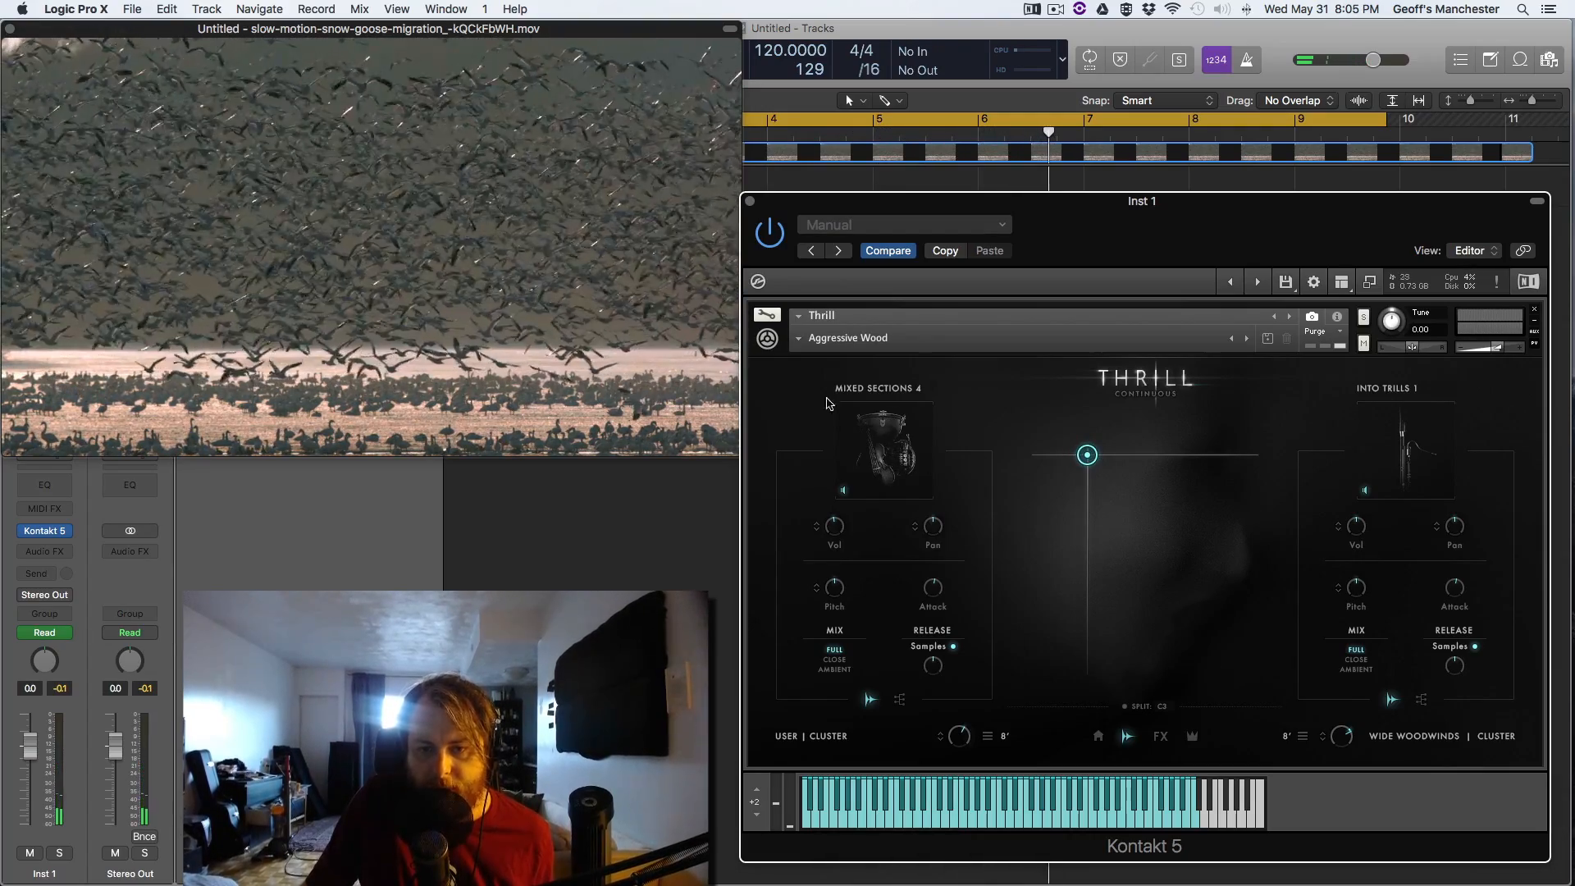
- Replace the Into Trills 1 source with Fluty Reattacks from the Woodwinds category and shift the XY point towards it
click(1417, 465)
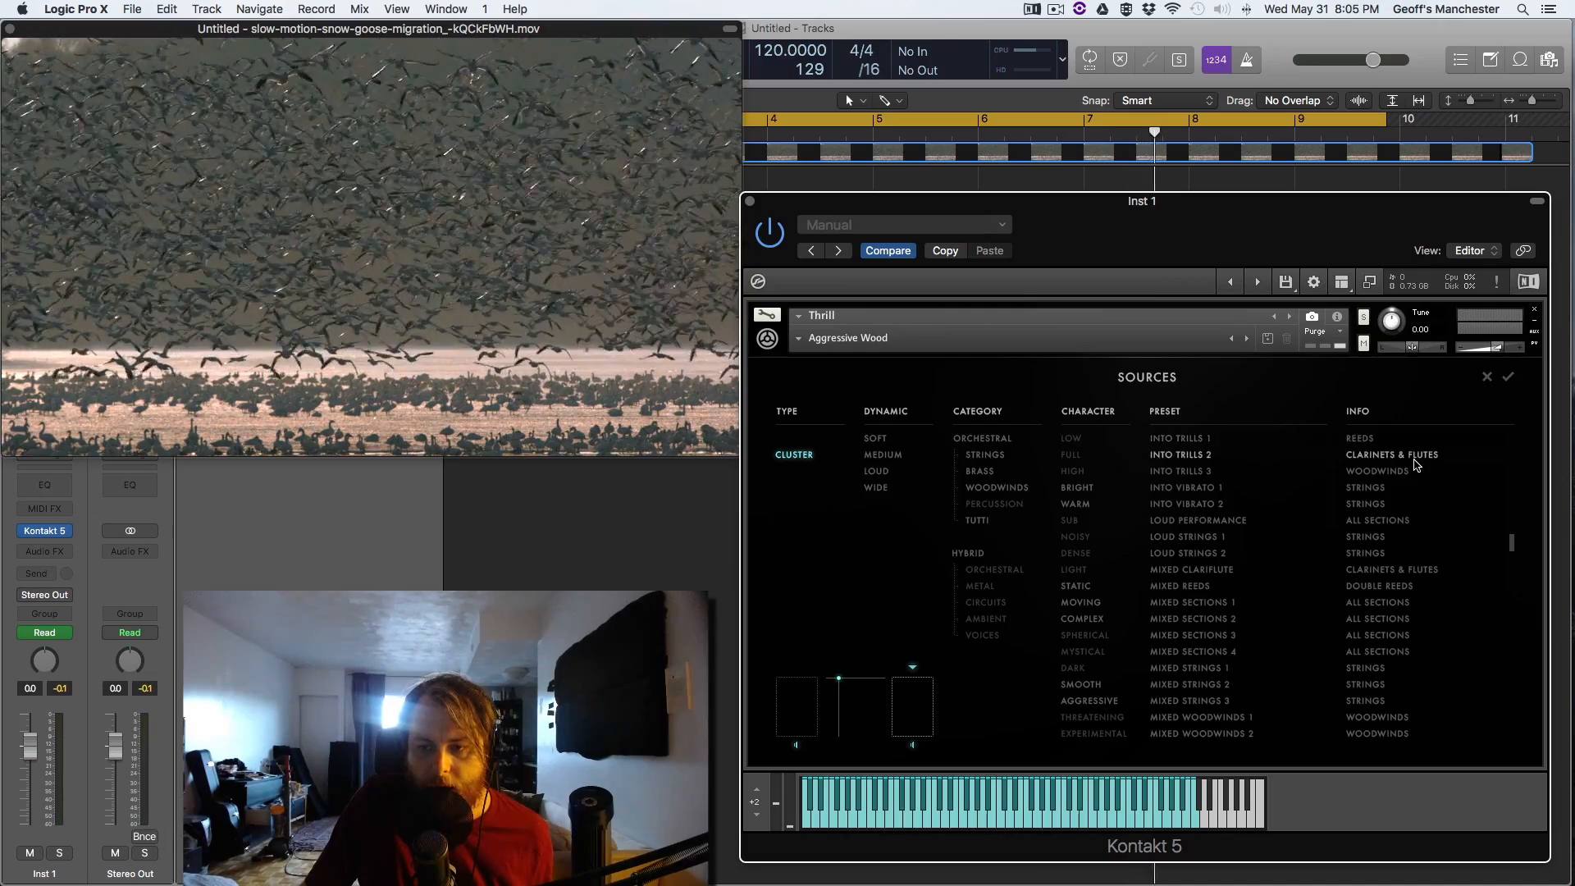
click(1017, 491)
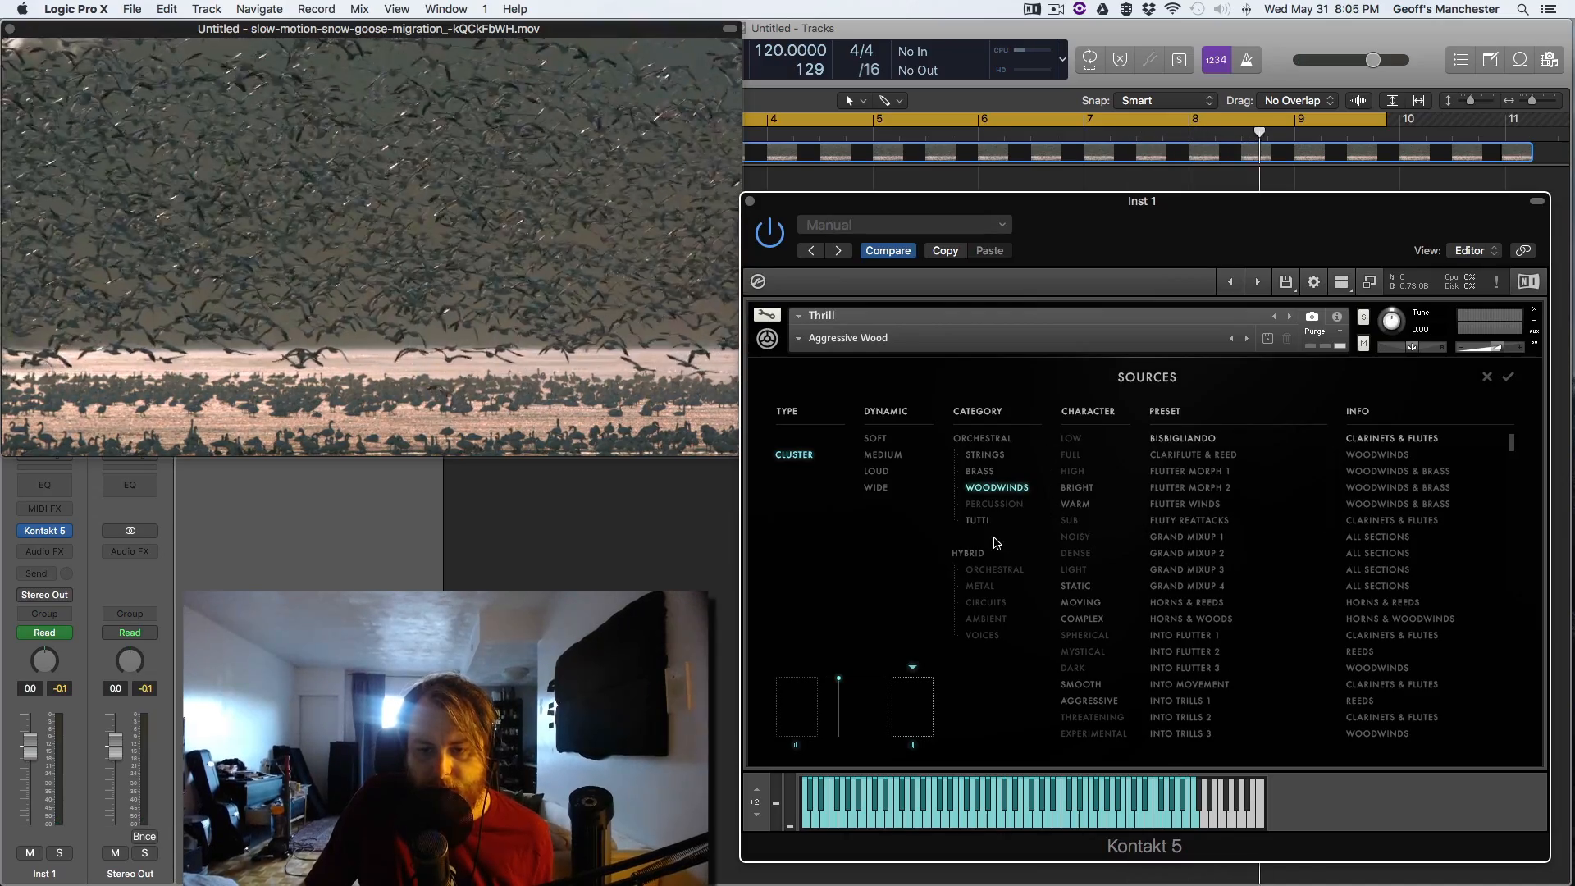
double_click(1374, 528)
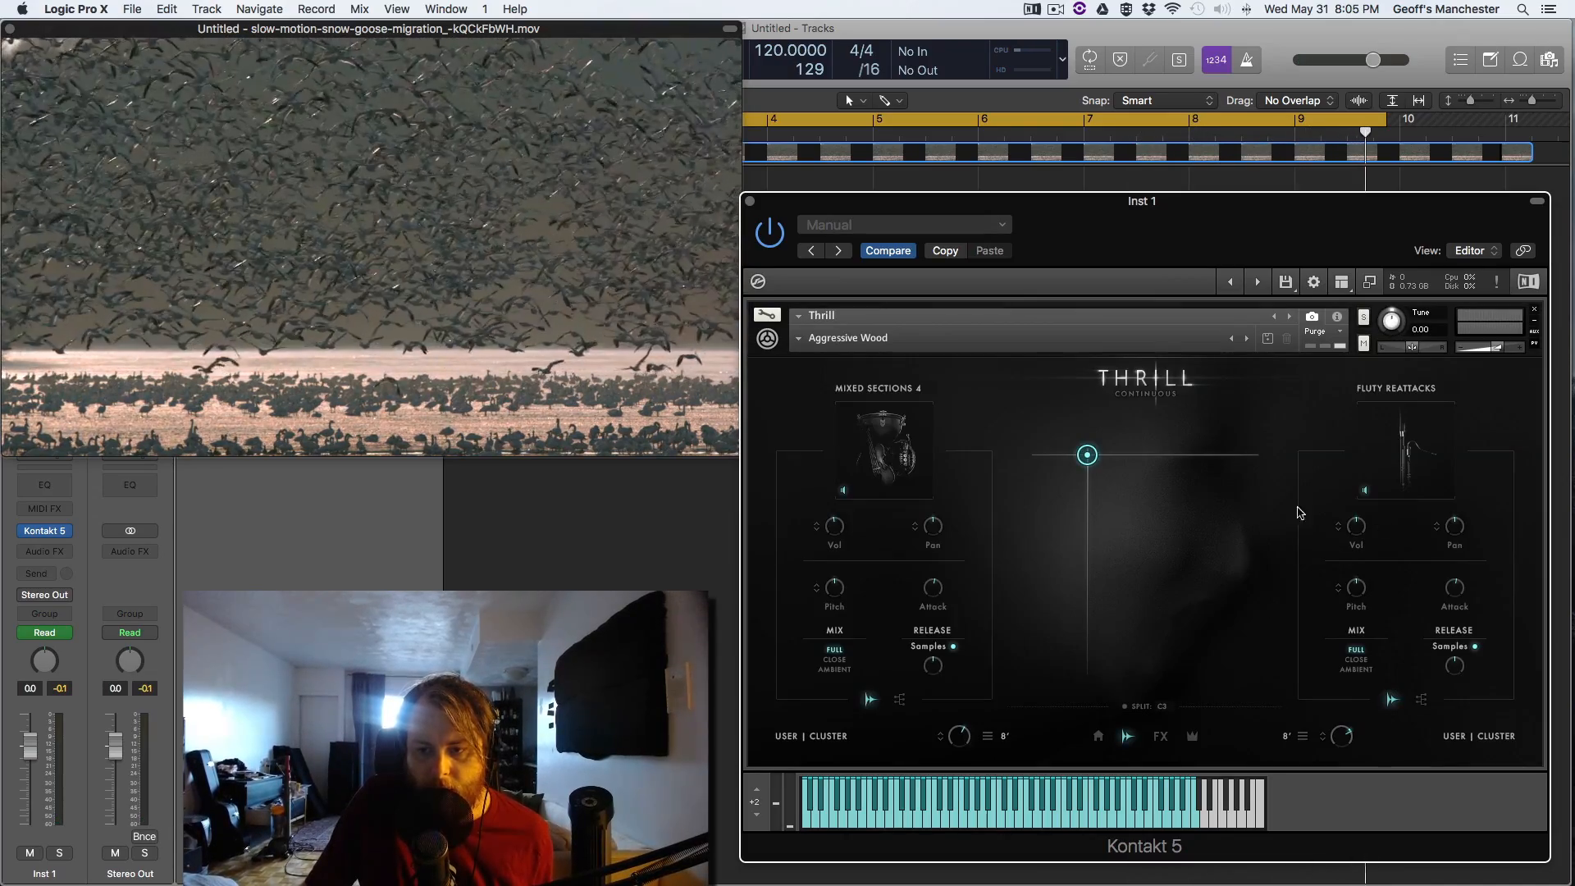
drag(1088, 461, 1195, 459)
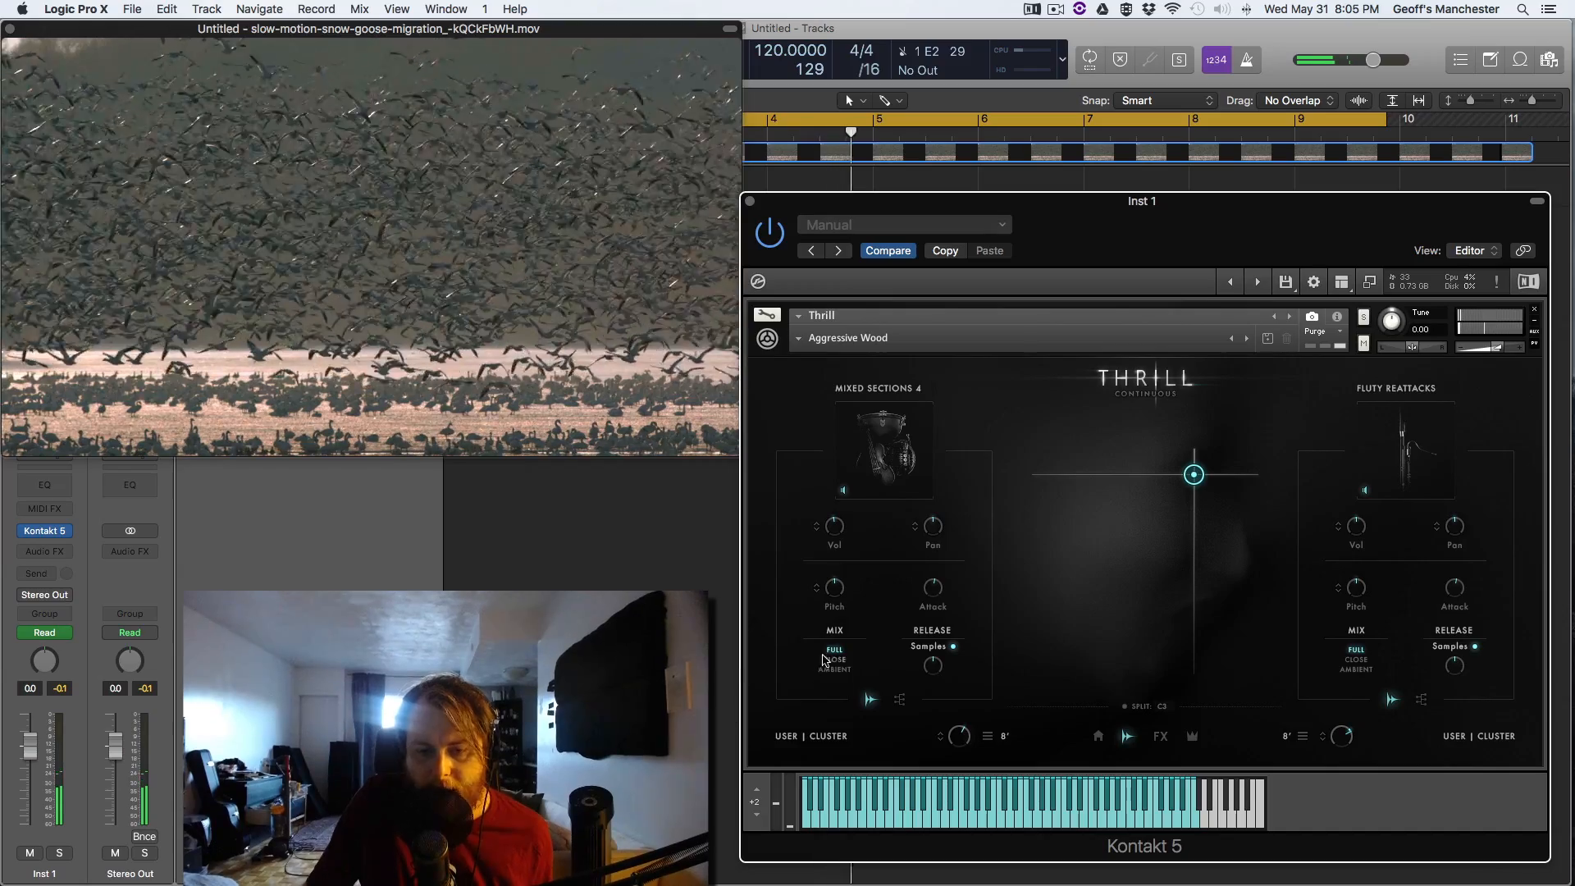
- Set the Mixed Sections 4 mix to Close and display the effects page for both layers
click(834, 661)
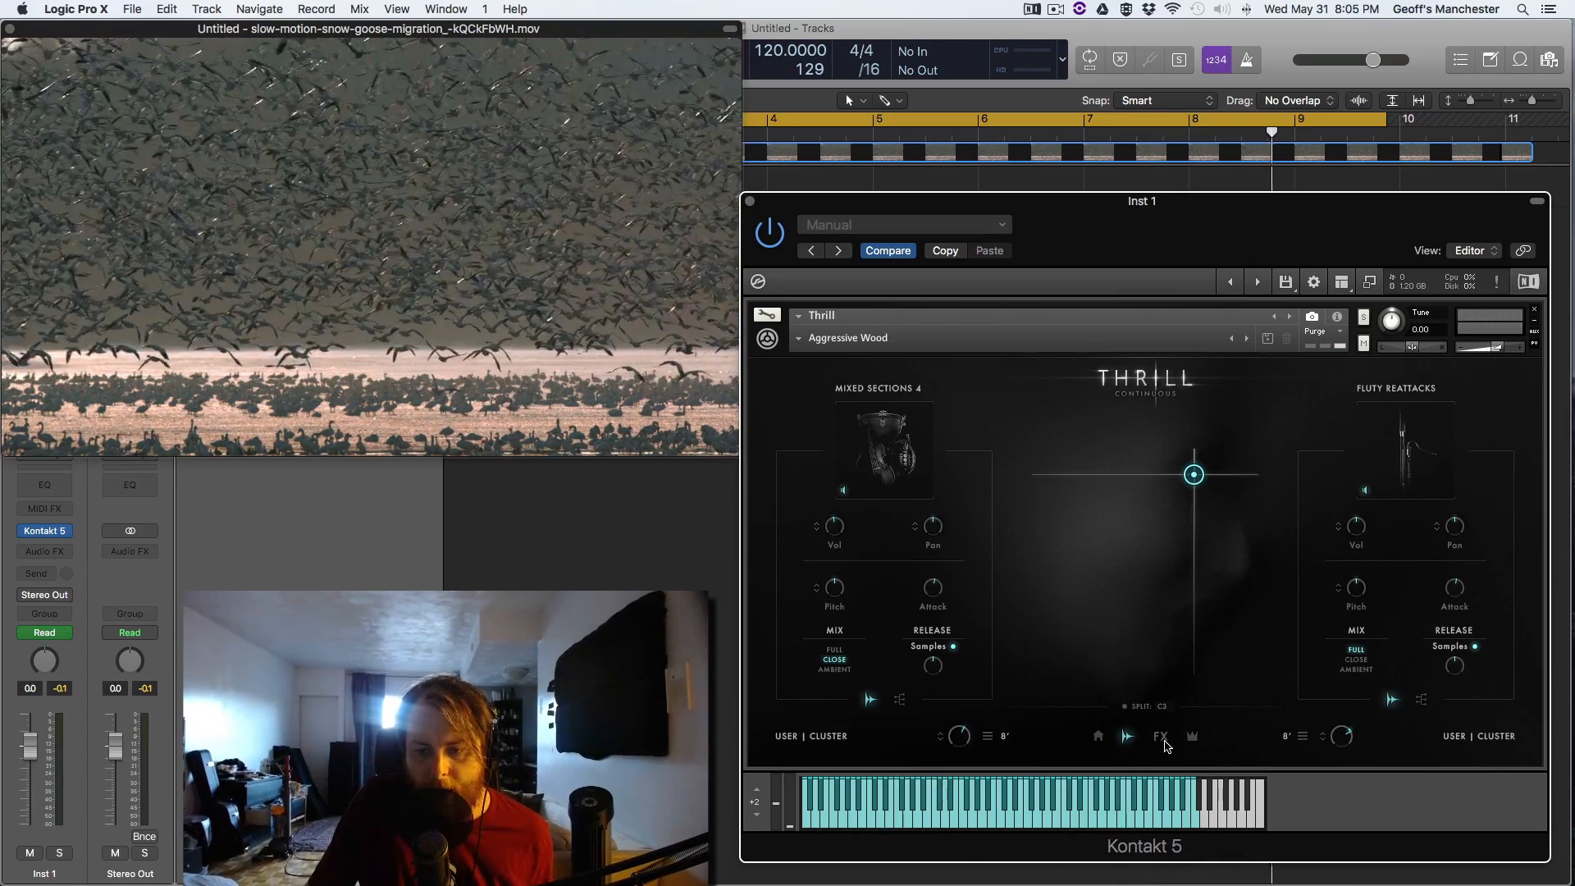
click(1161, 738)
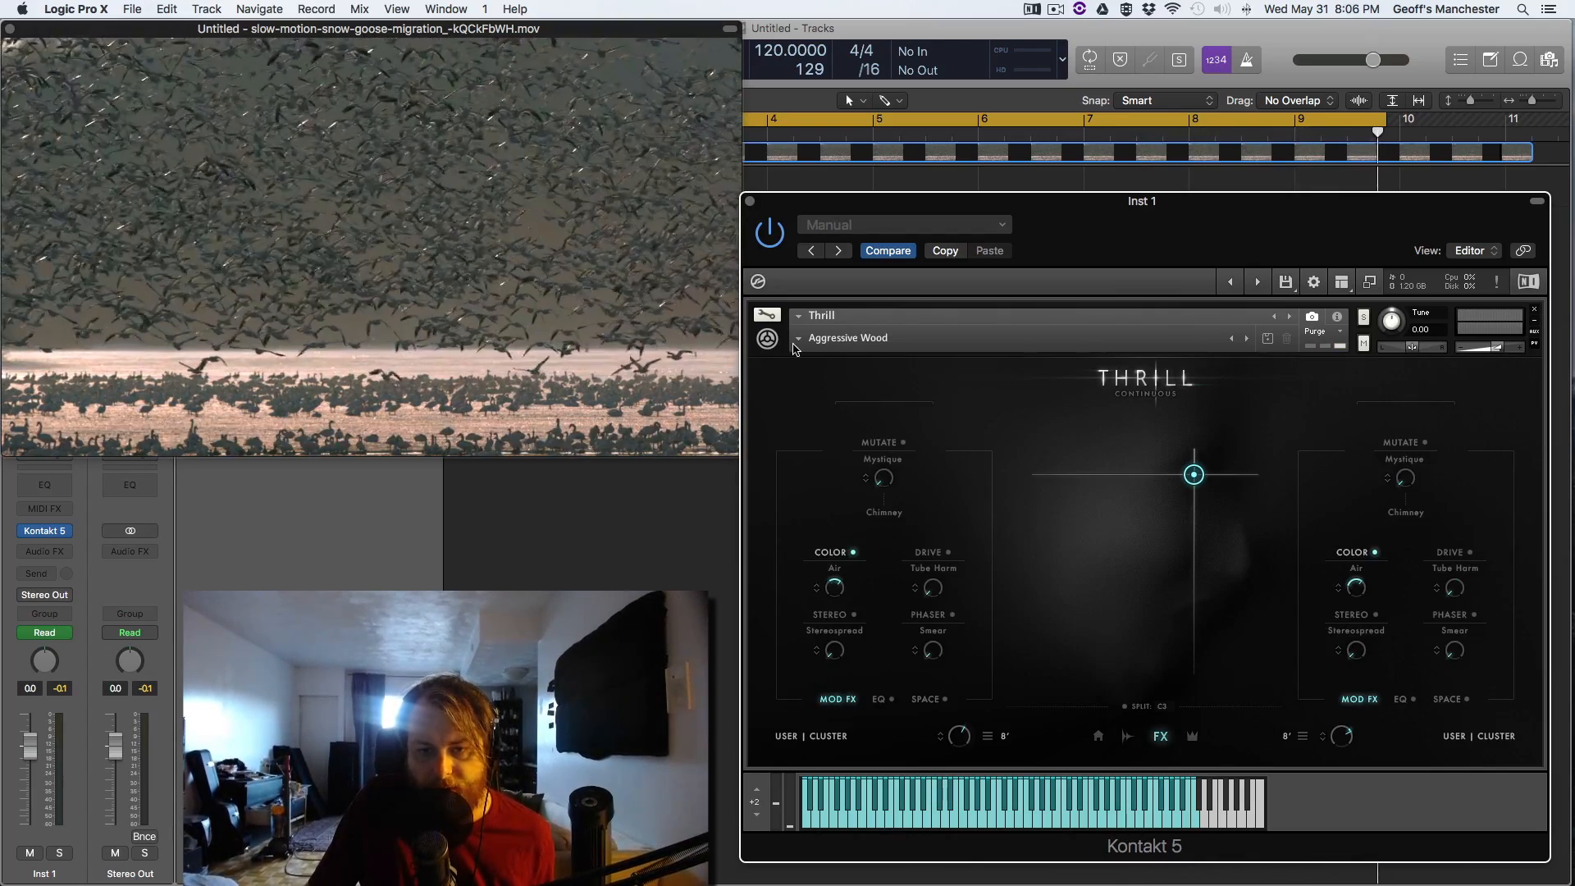
- Load the Catacombs snapshot from the Cluster category and move the XY point to the pad's upper centre
click(798, 346)
mouse_move(807, 358)
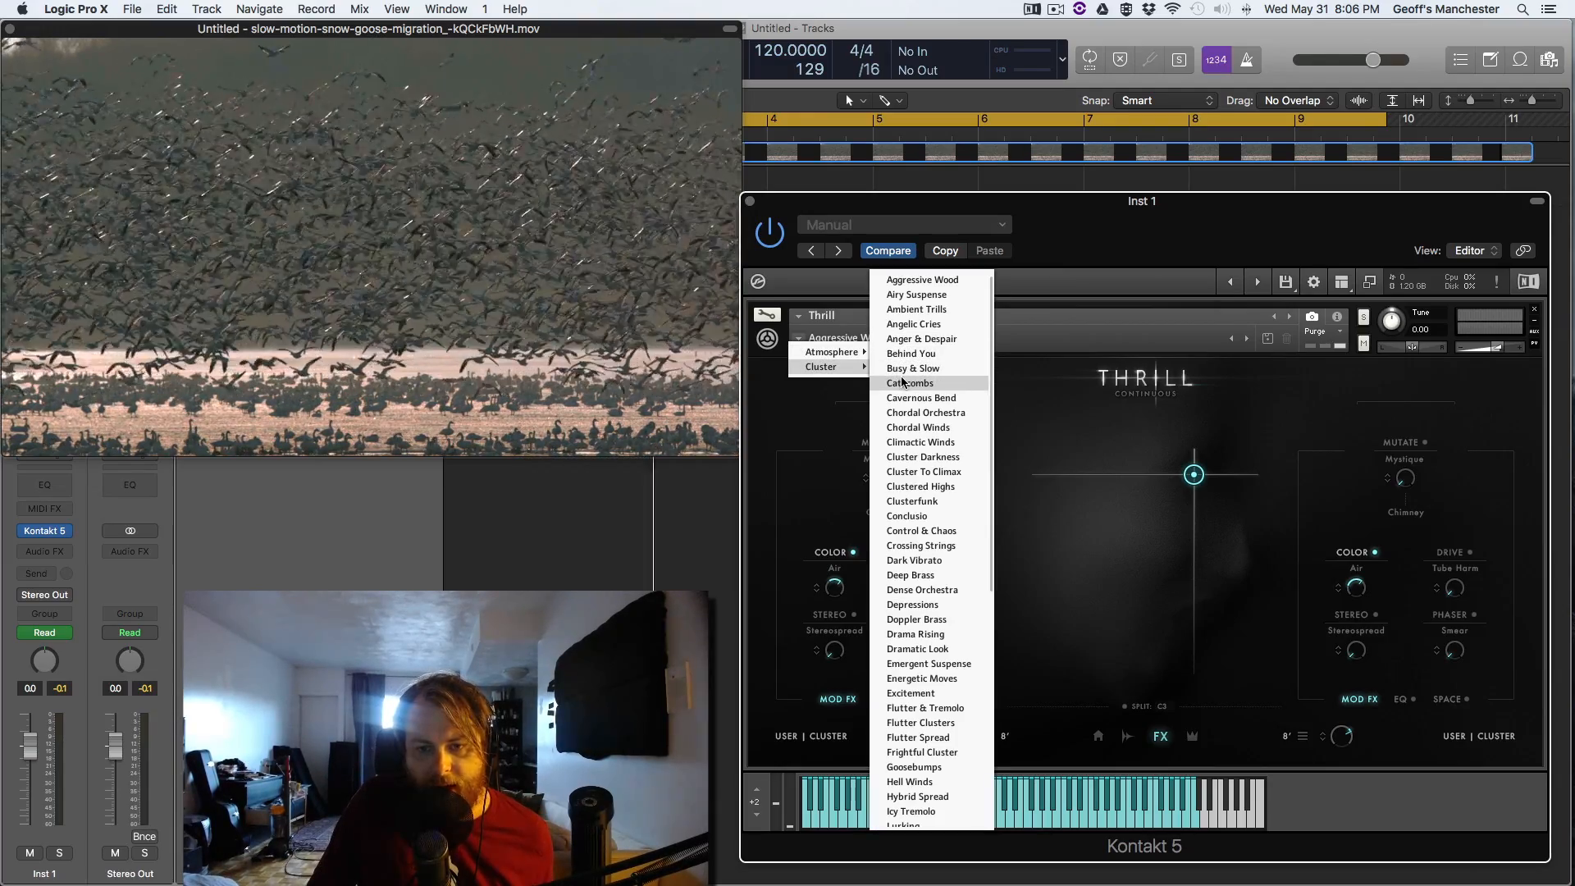
click(903, 384)
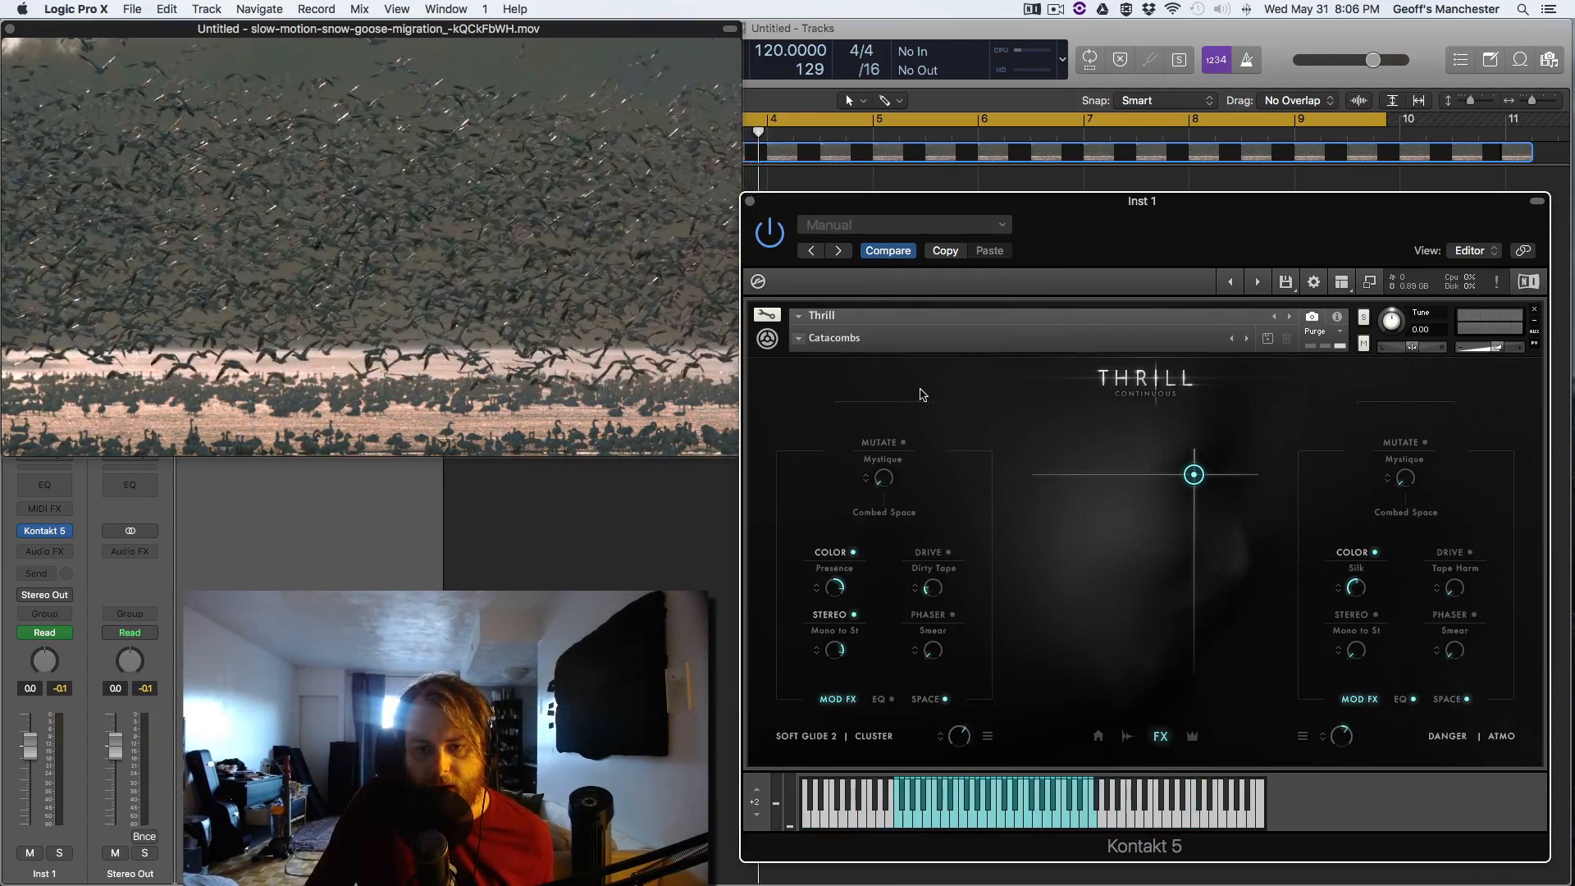
drag(1191, 475, 1121, 460)
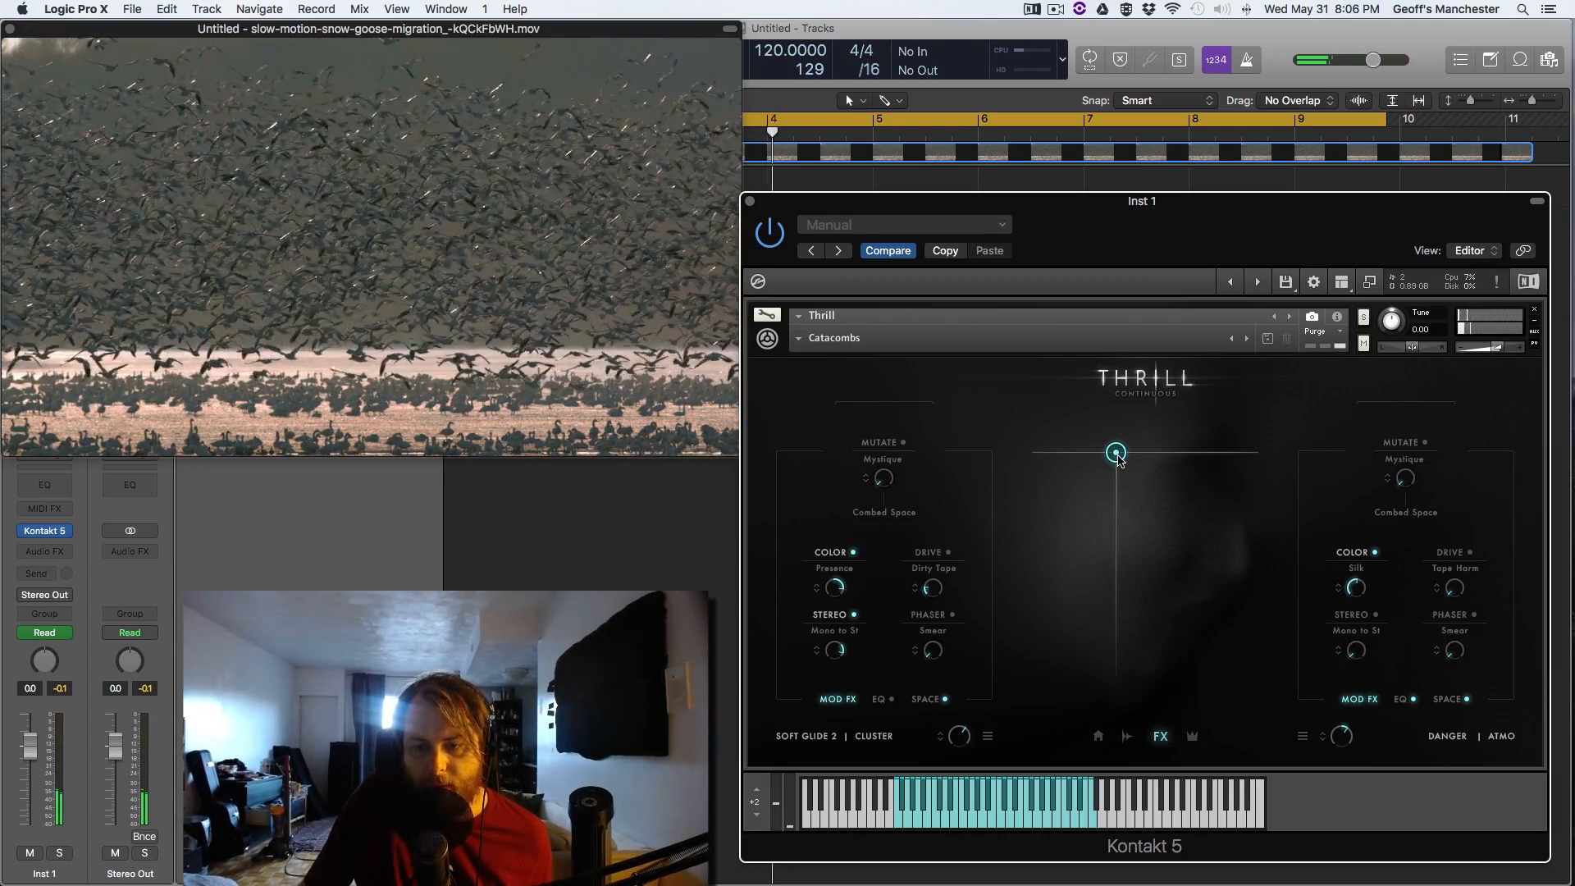
mouse_move(1120, 460)
mouse_down()
mouse_move(1097, 528)
mouse_move(1086, 479)
mouse_move(1114, 461)
mouse_up()
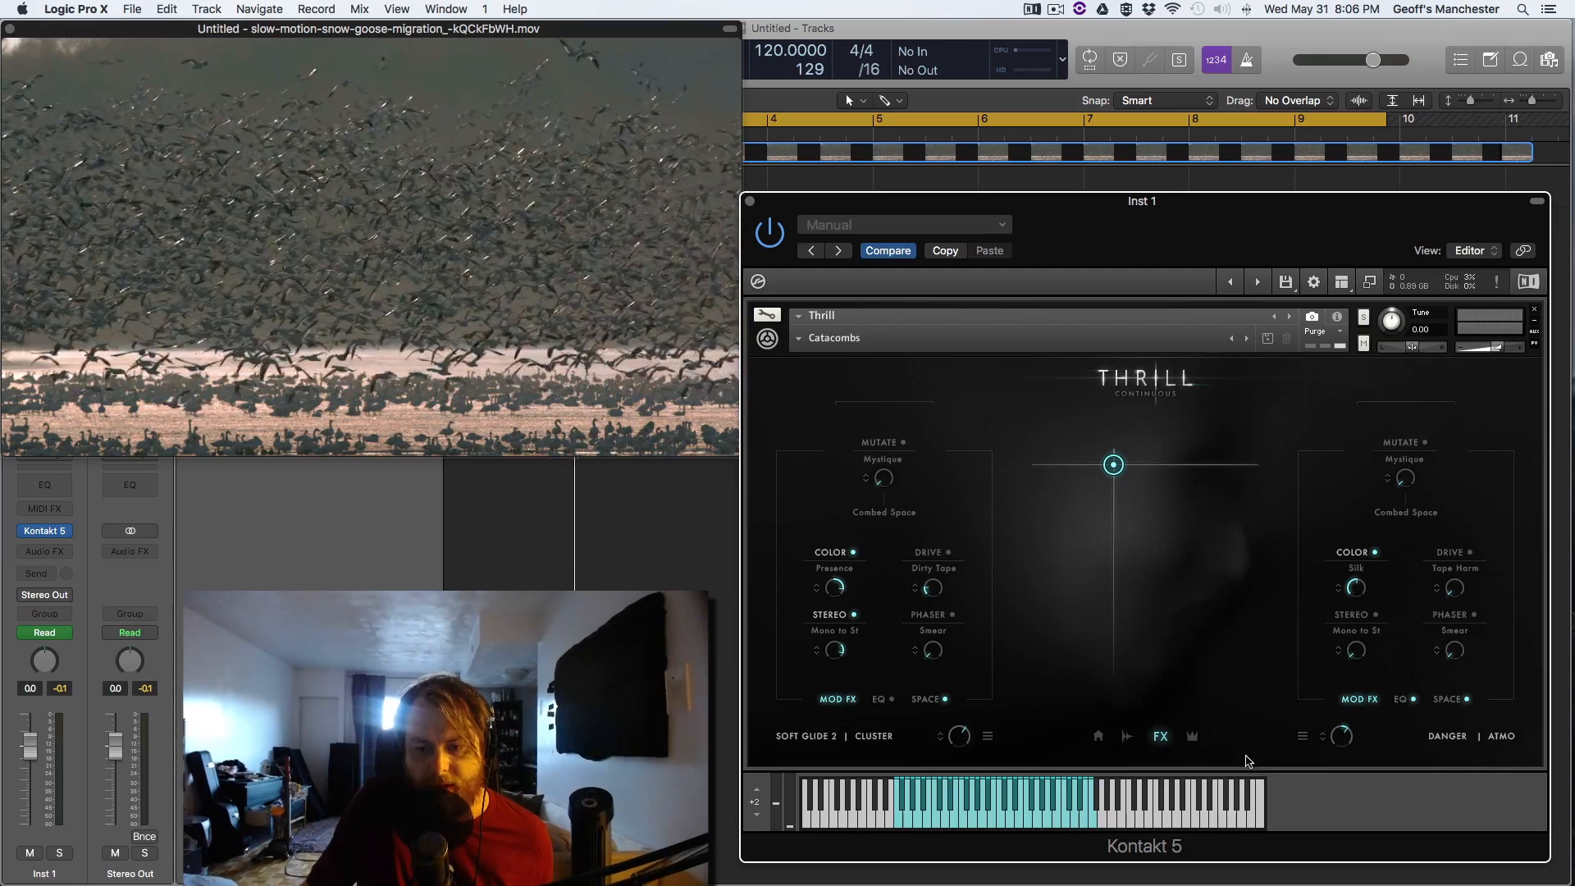
- Show the source page and mute the Brass Stampede and Church Bells sources in the Danger layer
click(1127, 737)
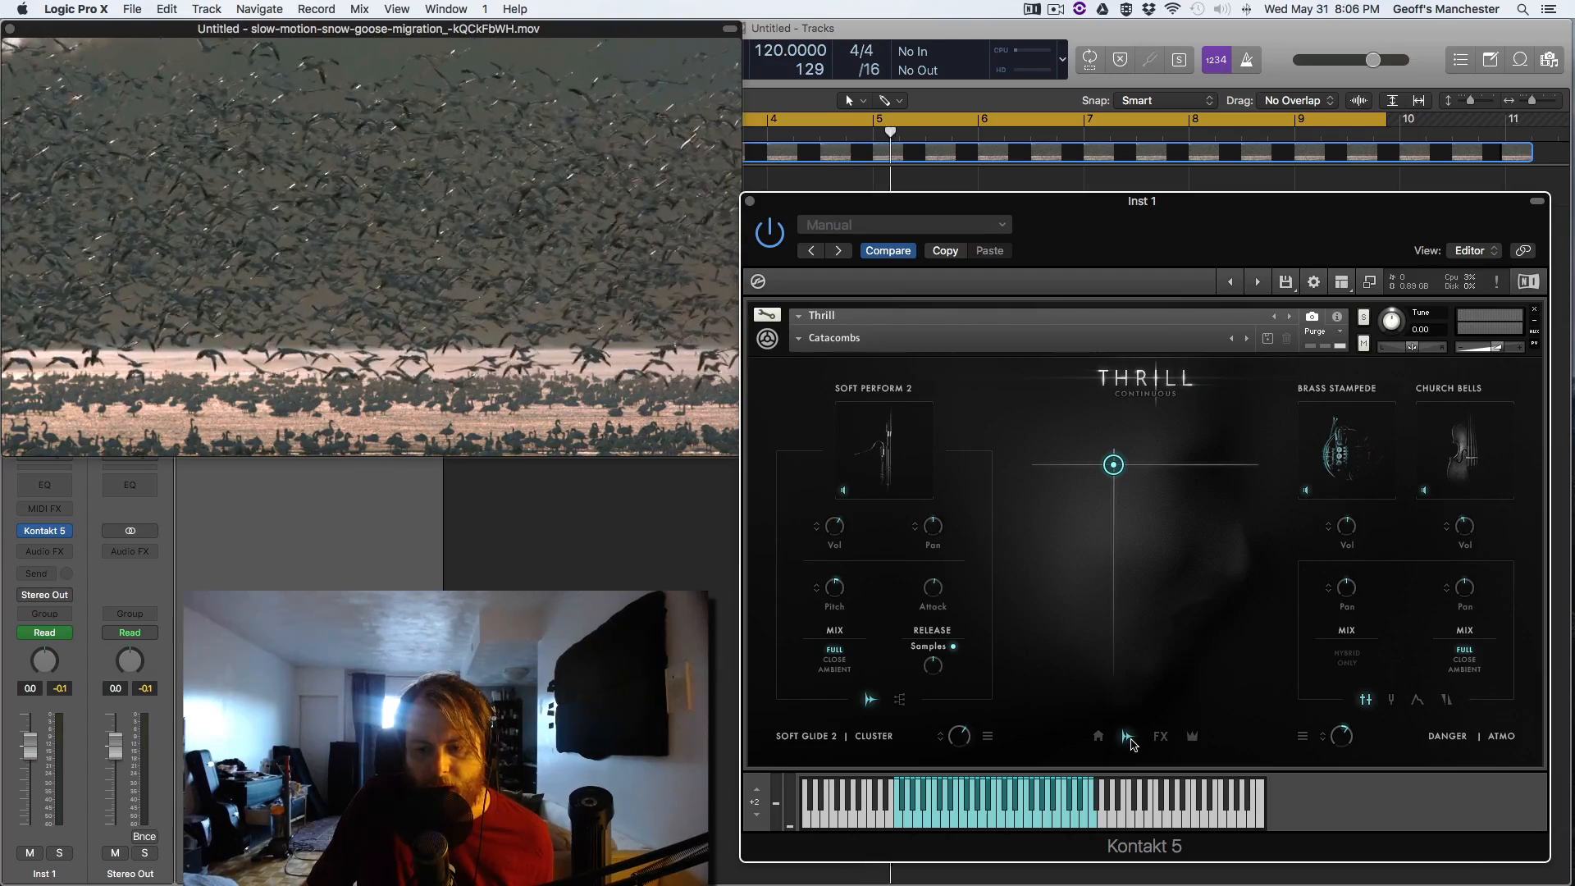
click(1306, 491)
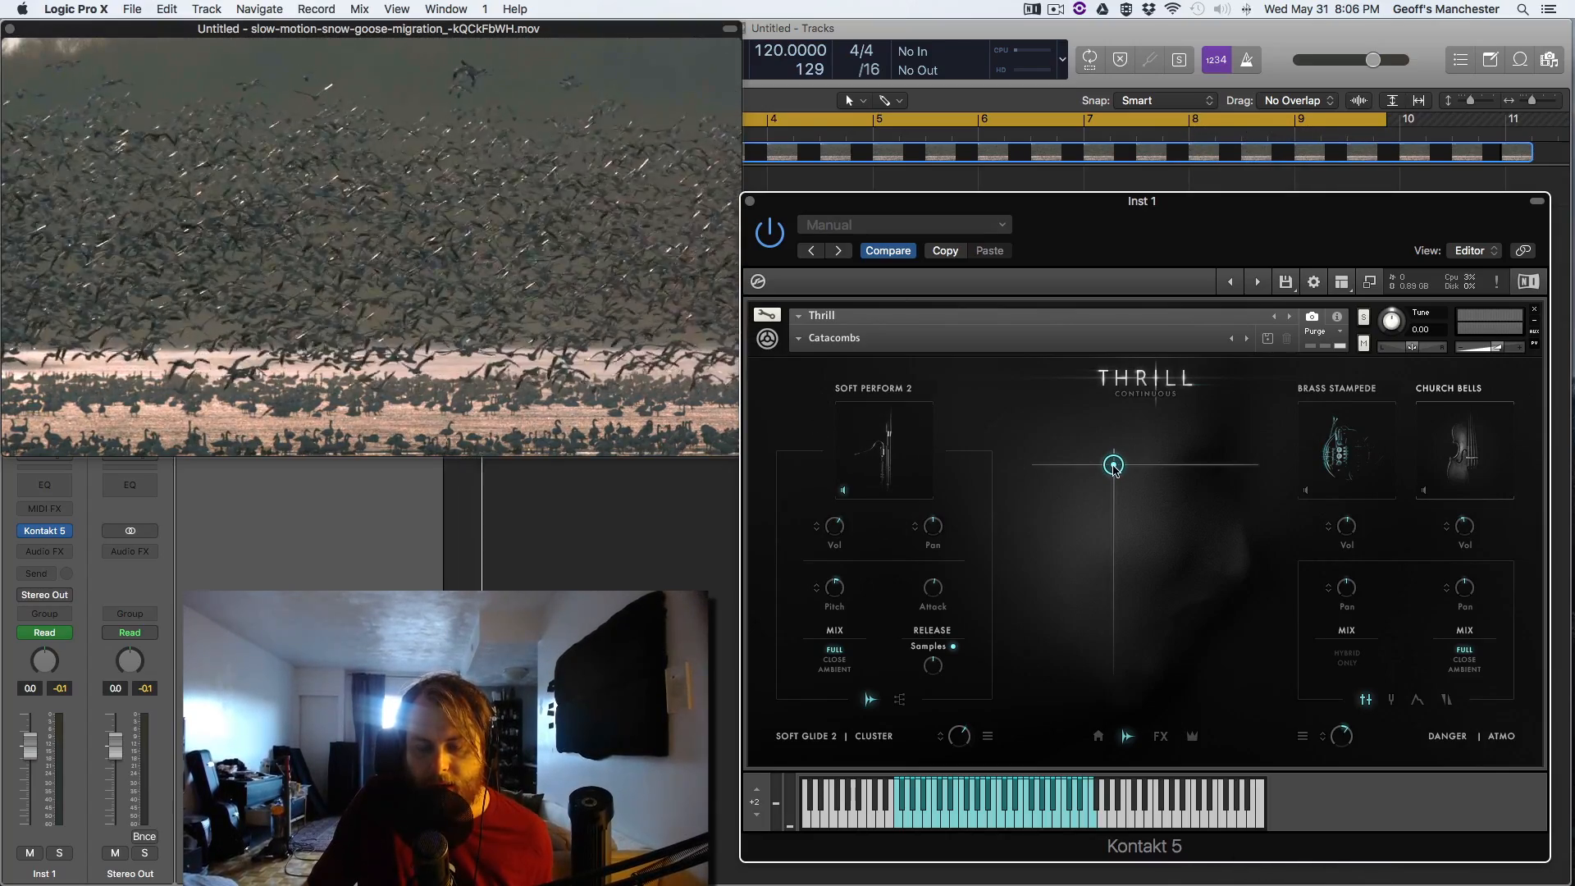
- Sweep the XY point across to the Danger layer and back towards Soft Glide 2, and display the effects page
drag(1114, 466, 1243, 469)
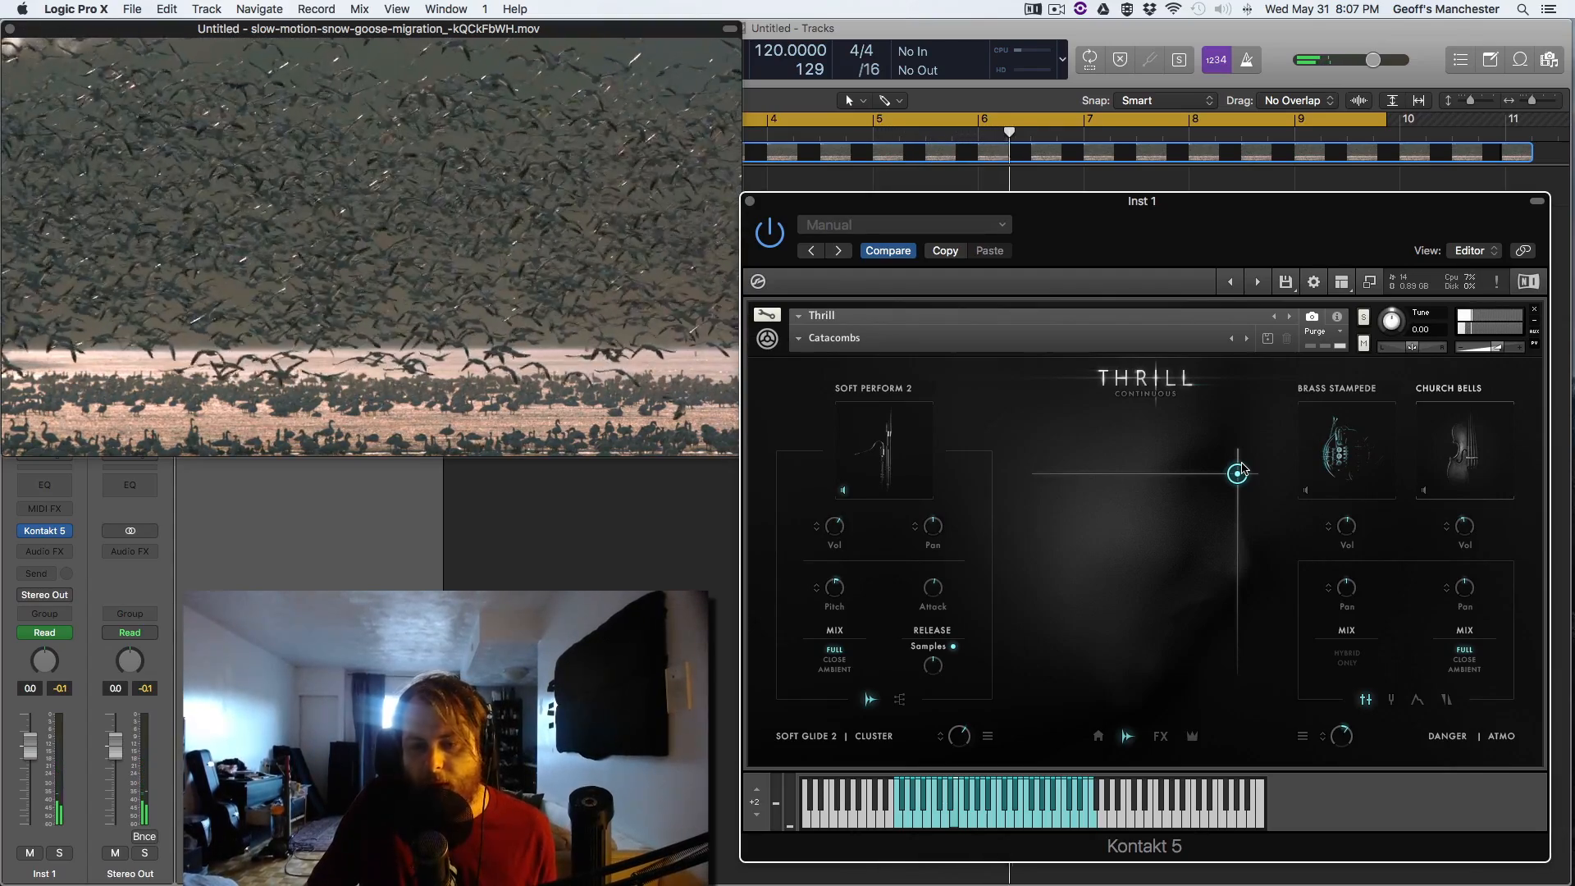
drag(1243, 469, 1097, 485)
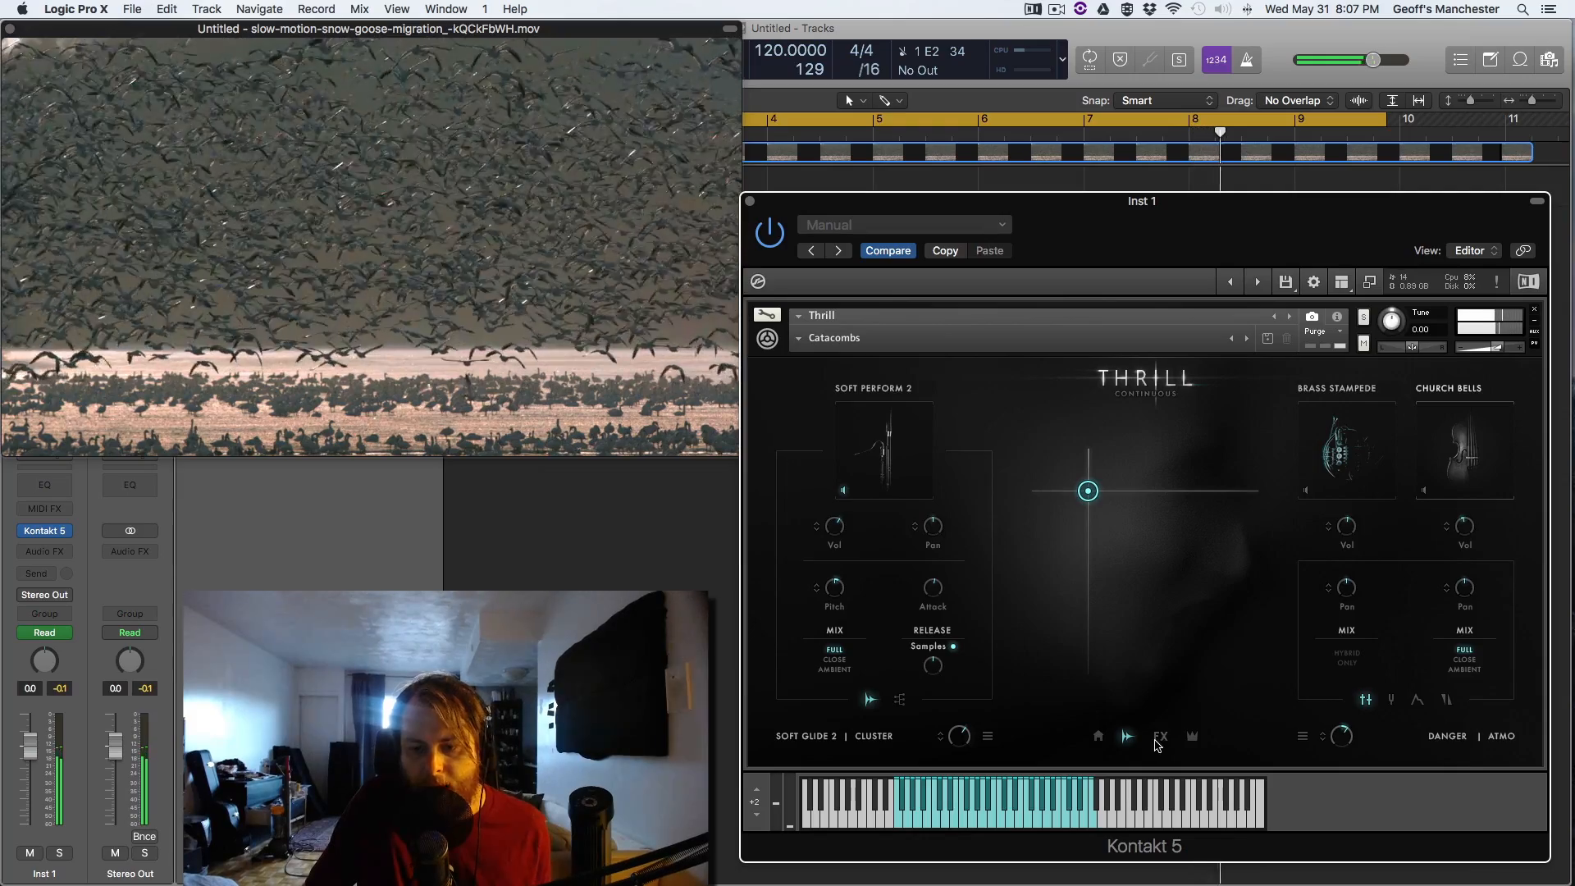
click(1159, 738)
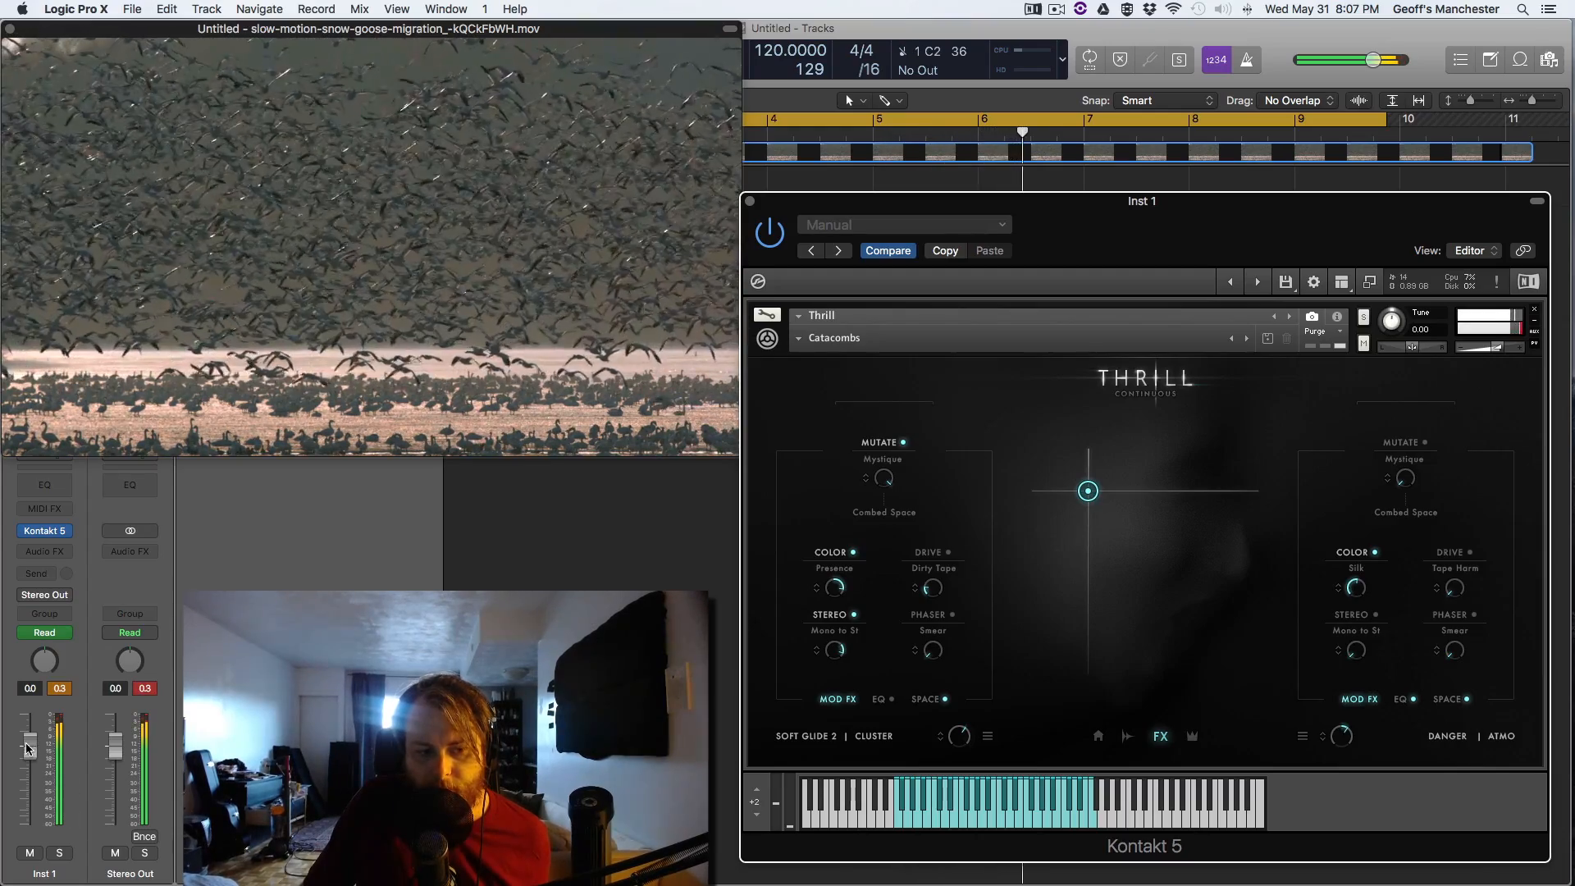
- Lower the Inst 1 channel volume to -10.2 dB
drag(29, 747, 30, 781)
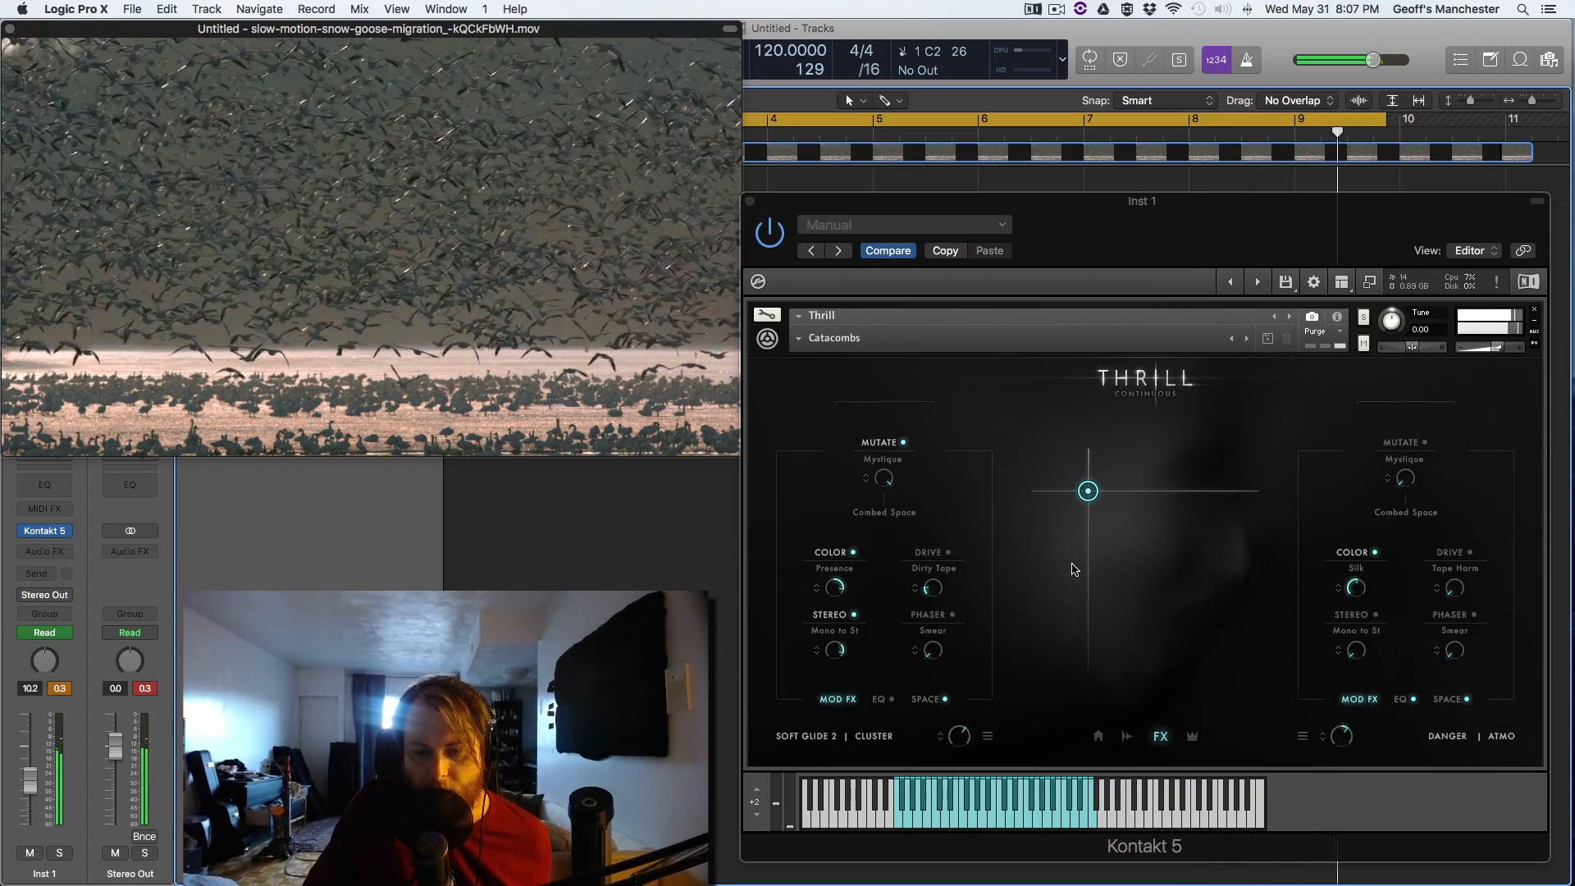
- Set the Soft Glide 2 layer's Mutate effect to Resonant and audition it with the XY point near that layer's upper corner
click(886, 470)
key(space)
click(865, 477)
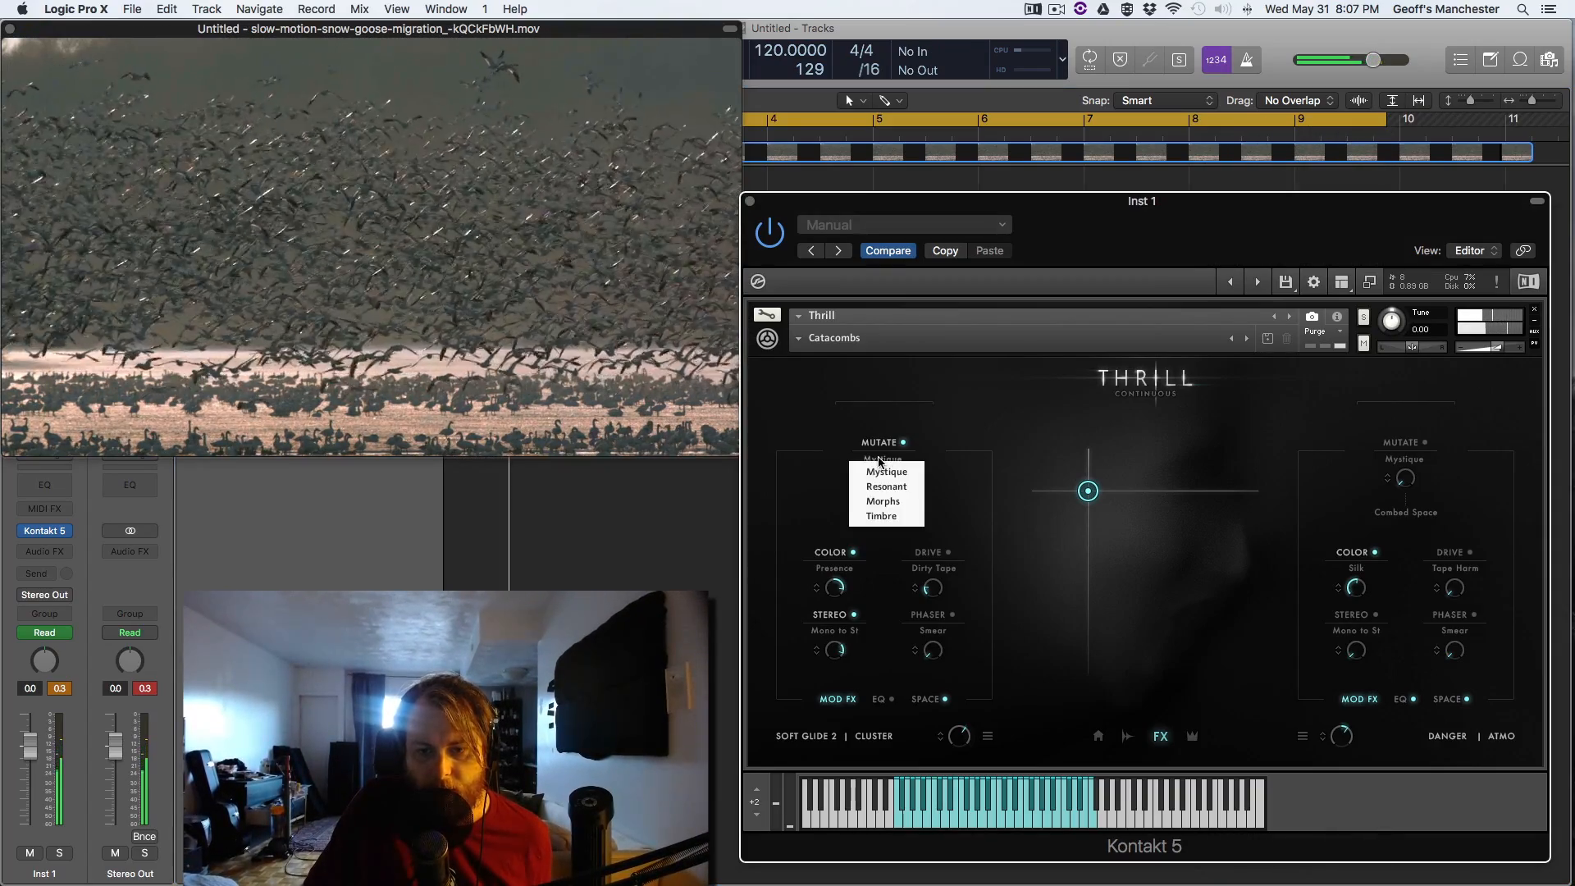
click(886, 489)
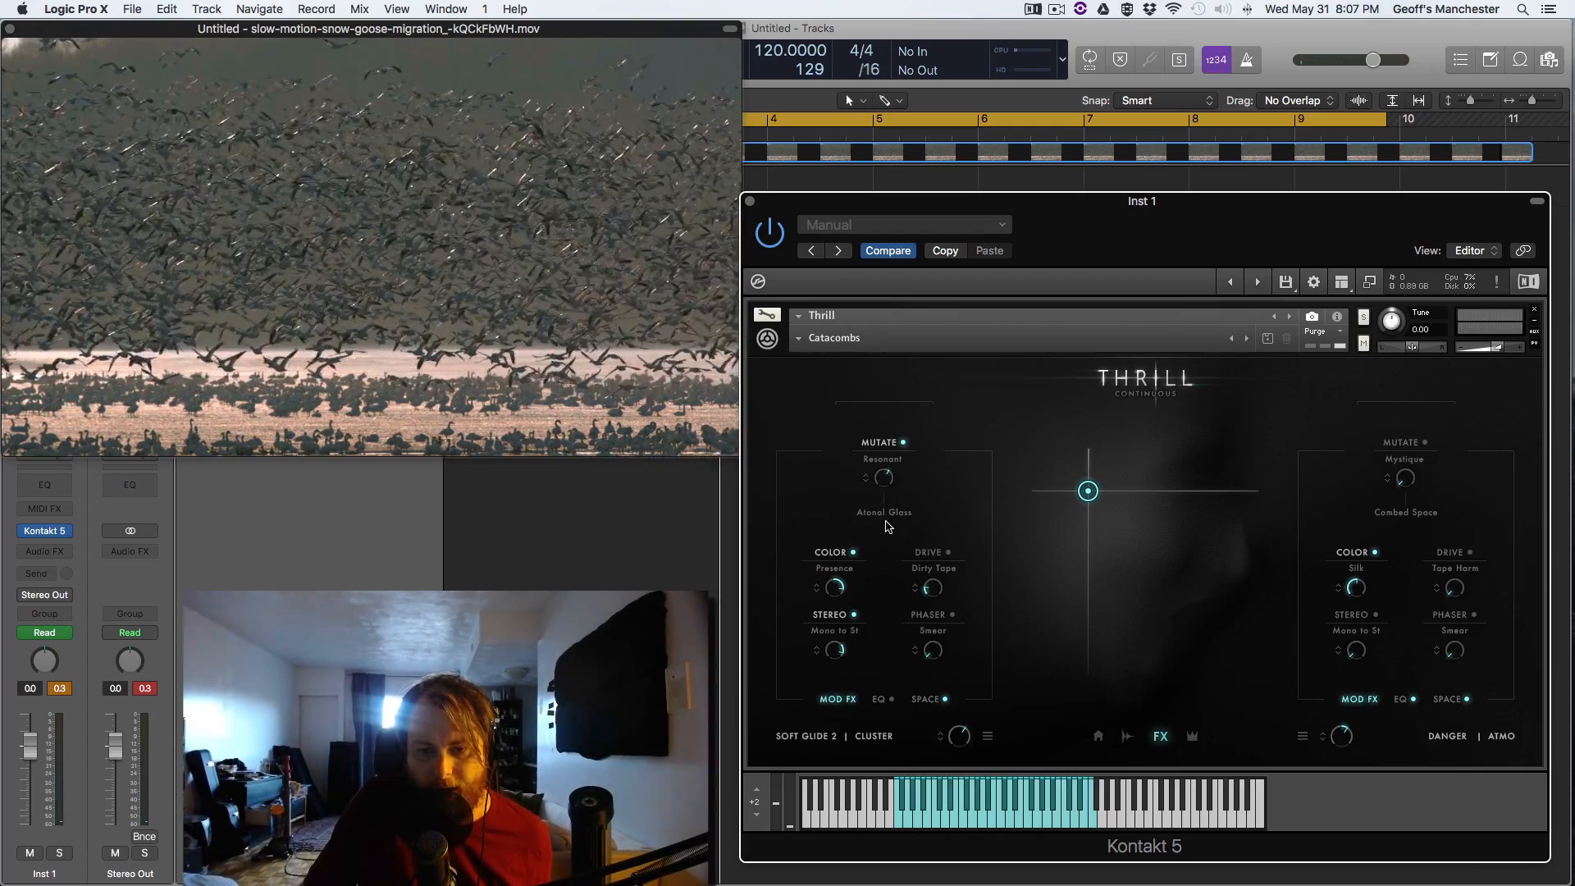
key(space)
drag(1099, 504, 1047, 473)
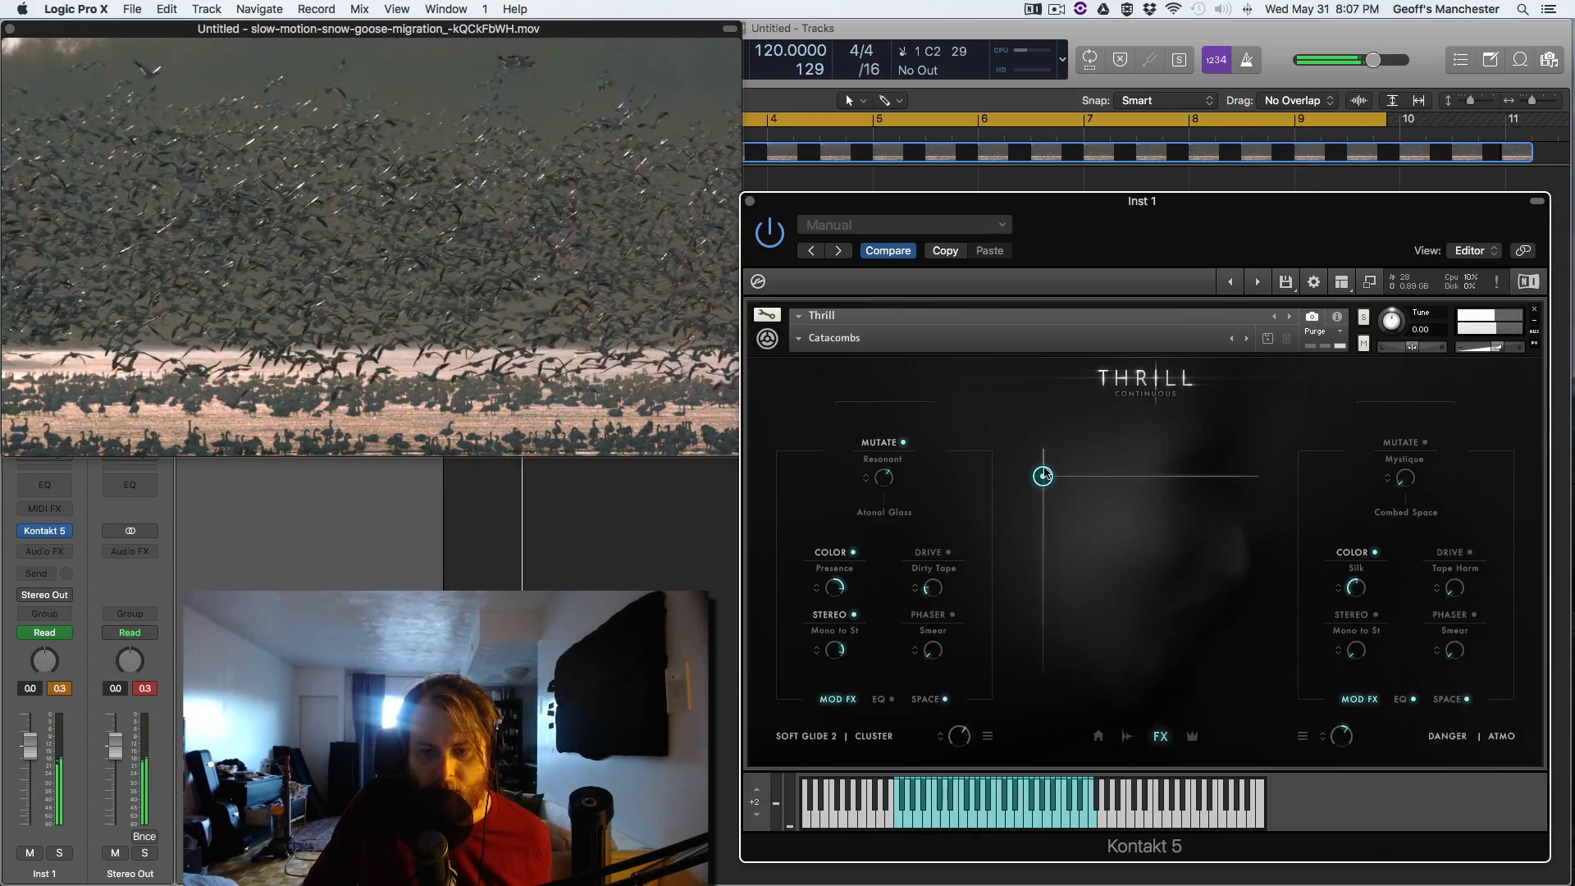
- Set the Soft Glide 2 layer's Mutate effect to the Mystique type with the Out Of Breath preset
click(877, 468)
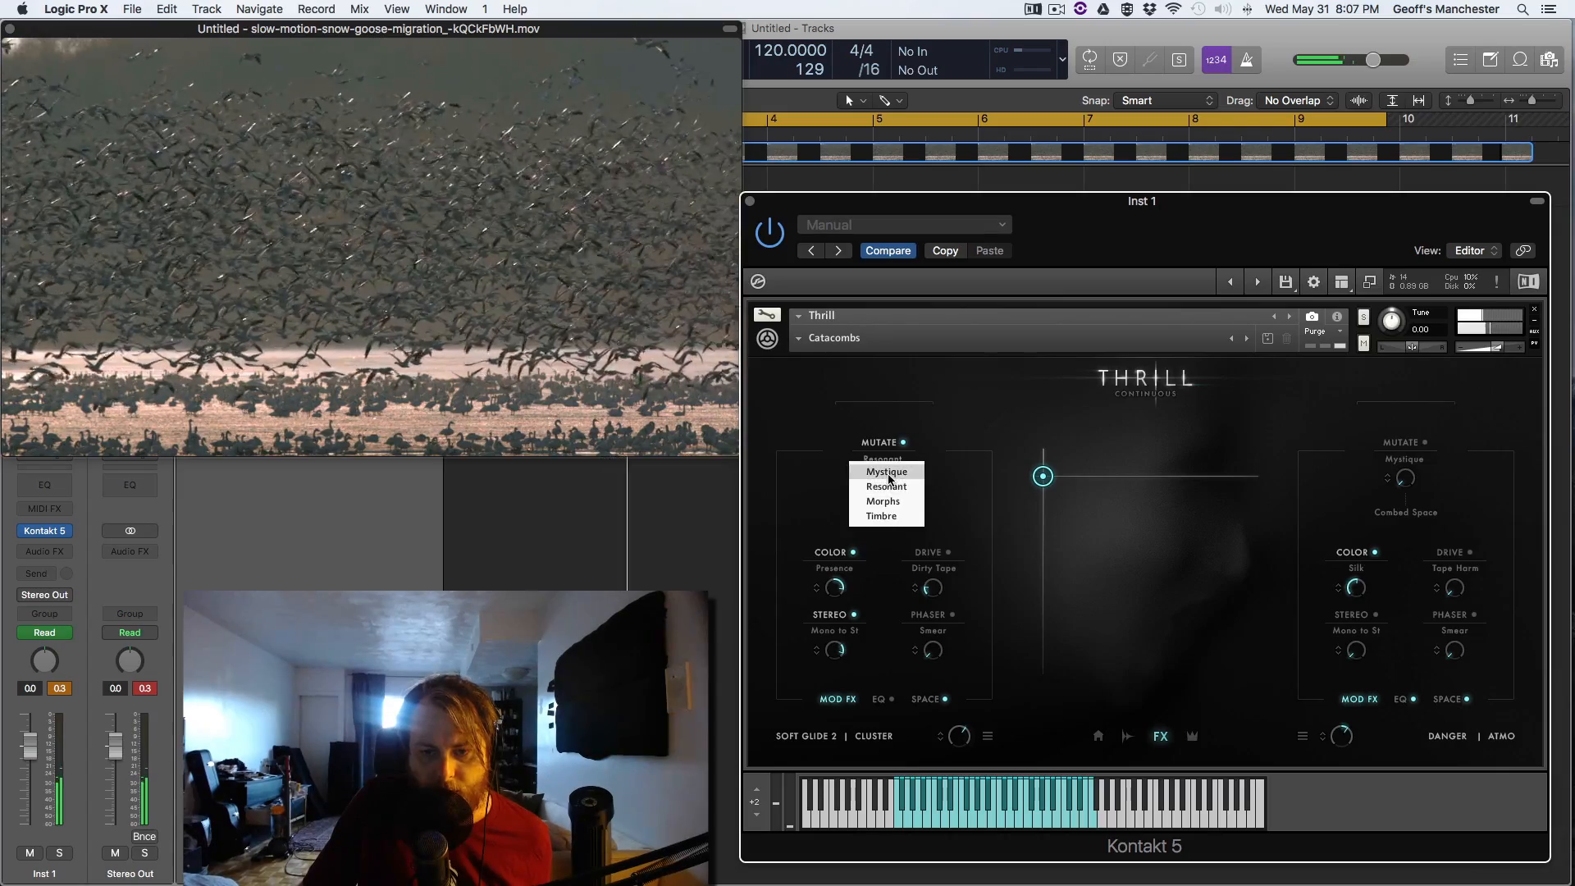
click(884, 465)
click(897, 517)
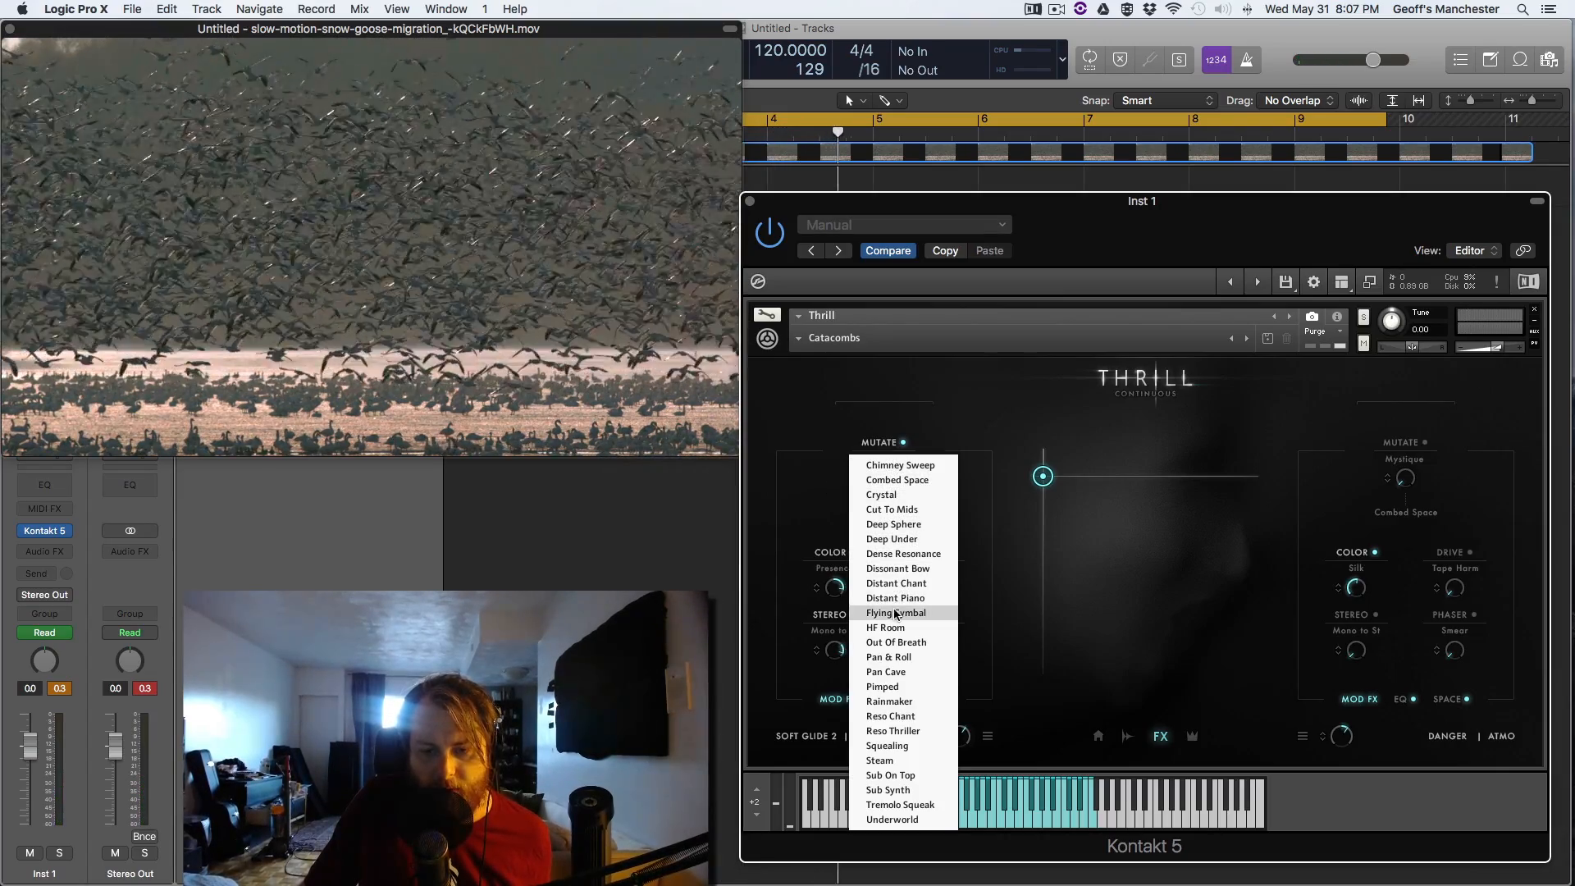
click(919, 642)
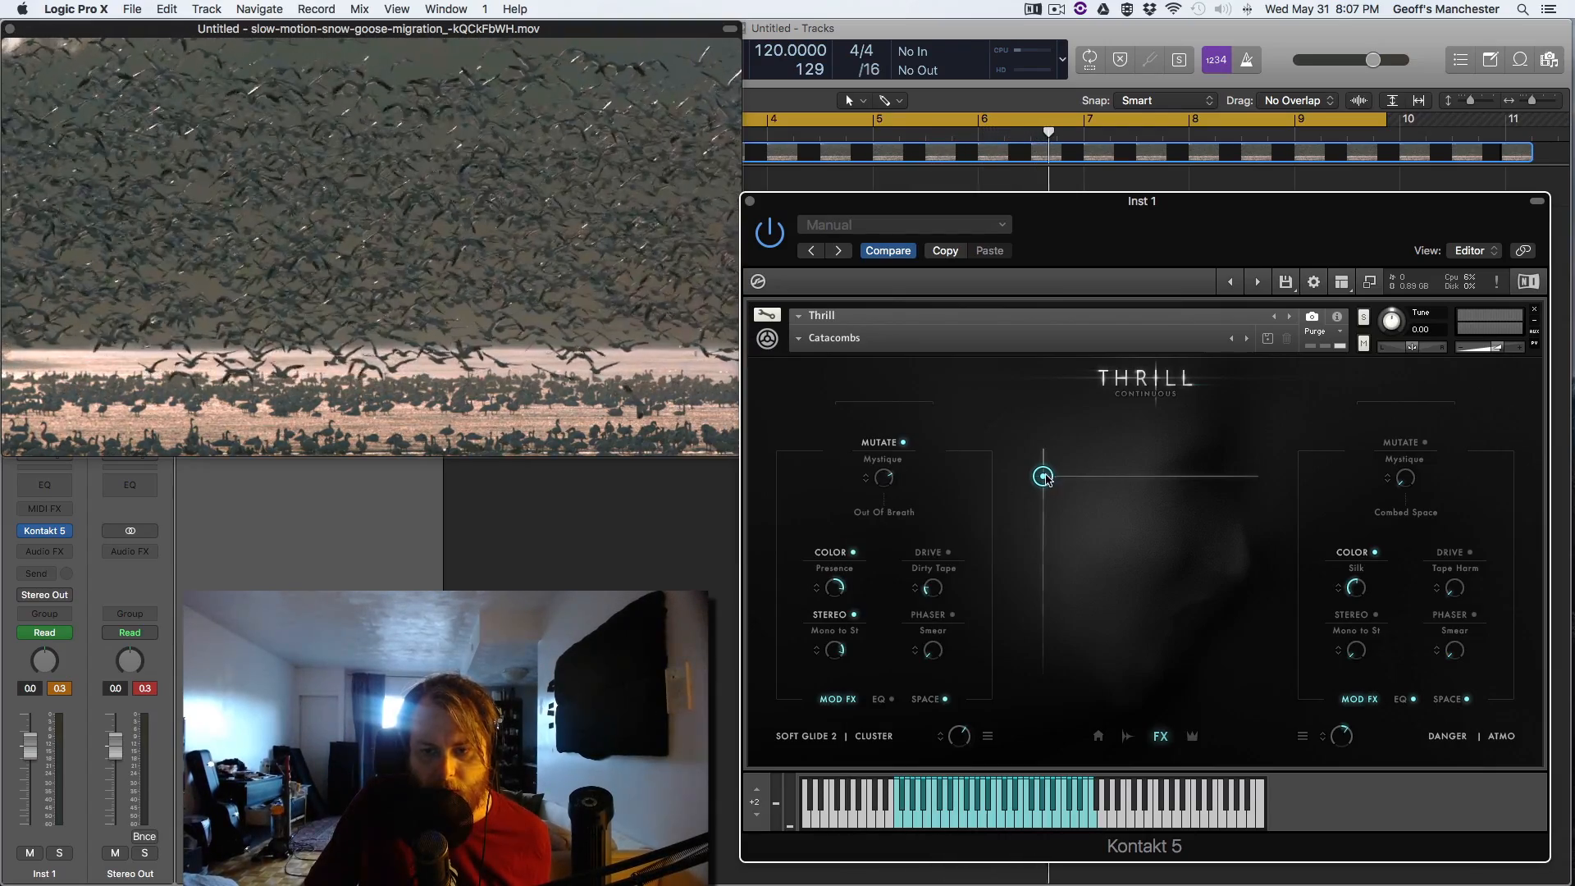
- Sweep the XY point from Soft Glide 2's upper corner to Danger's lower corner and back near the top
mouse_move(1047, 479)
mouse_down()
mouse_move(1081, 497)
mouse_move(1042, 480)
mouse_move(1035, 453)
mouse_move(1121, 445)
mouse_move(1063, 438)
mouse_move(1032, 460)
mouse_up()
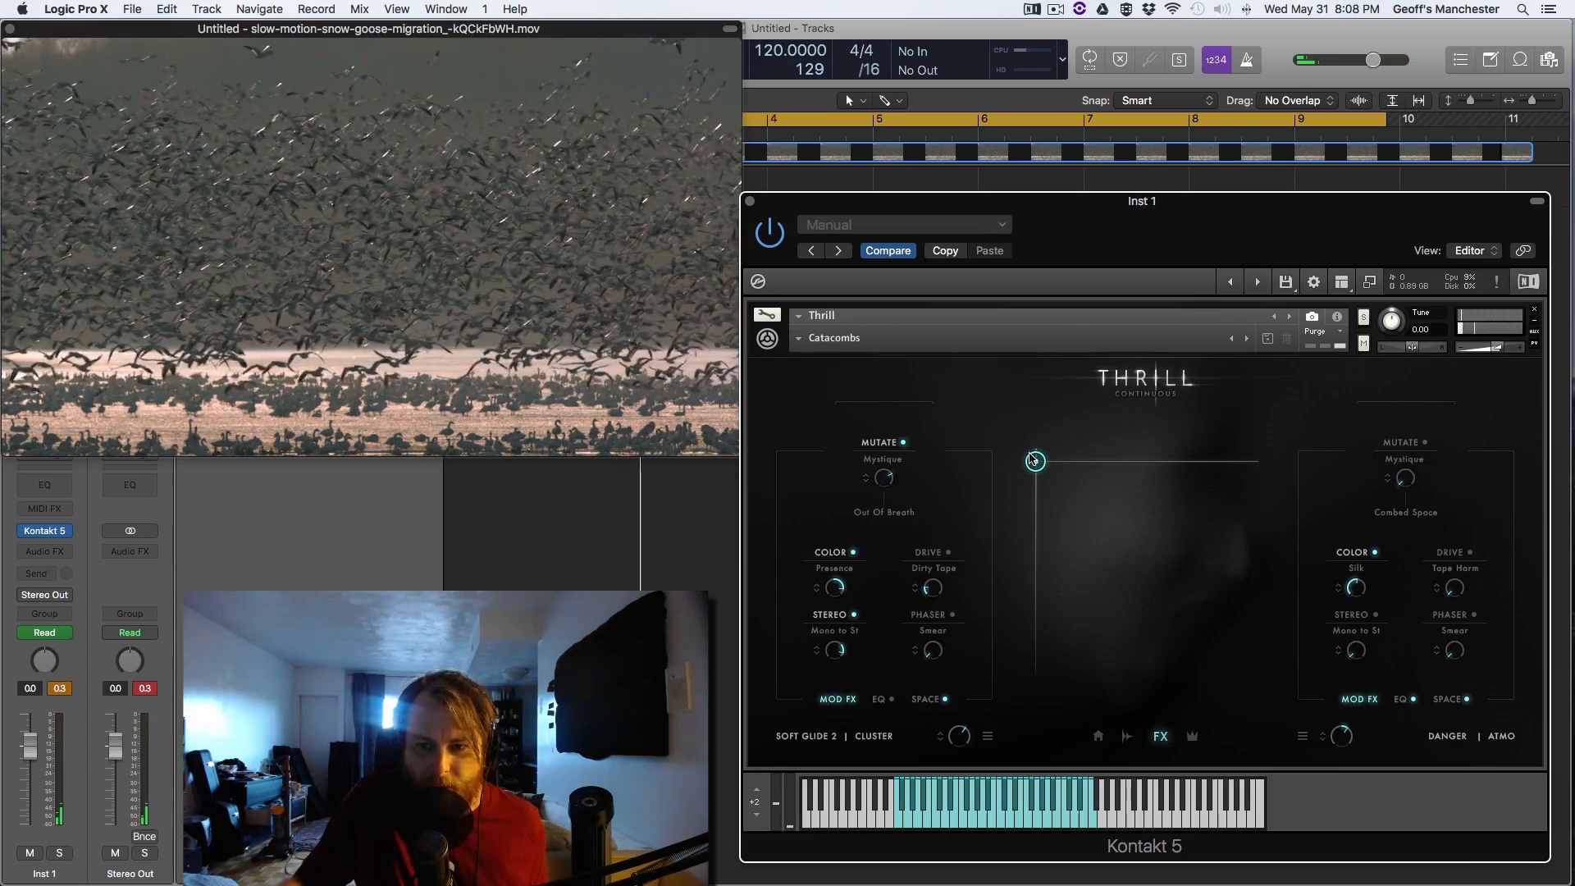
mouse_move(1032, 459)
mouse_down()
mouse_move(1051, 454)
mouse_move(1035, 452)
mouse_up()
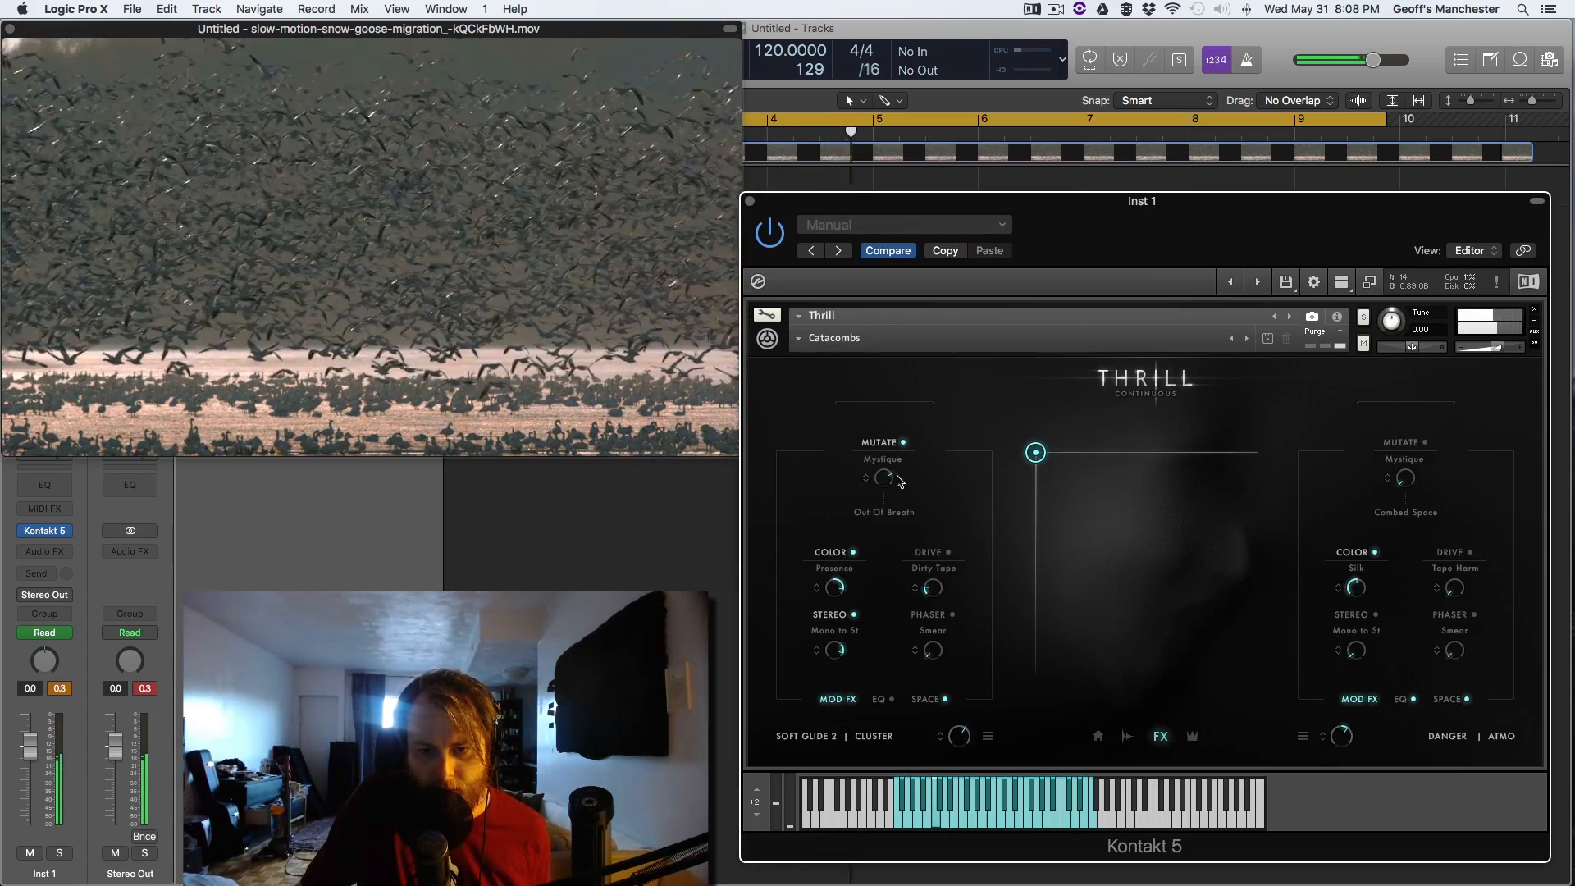
drag(1027, 461, 1236, 685)
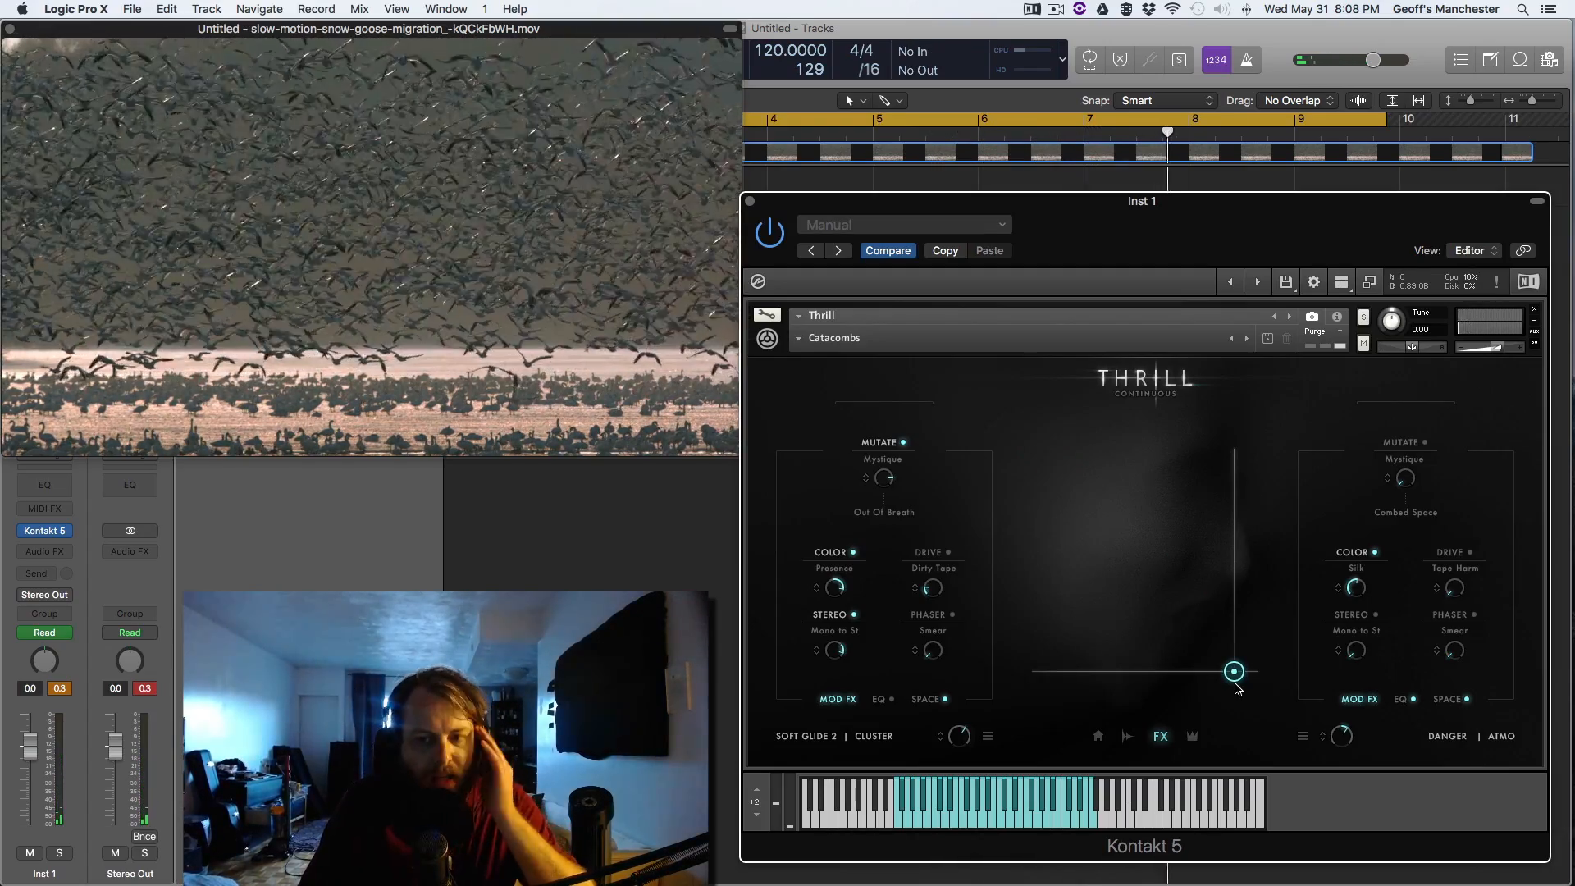
drag(1237, 685, 1079, 464)
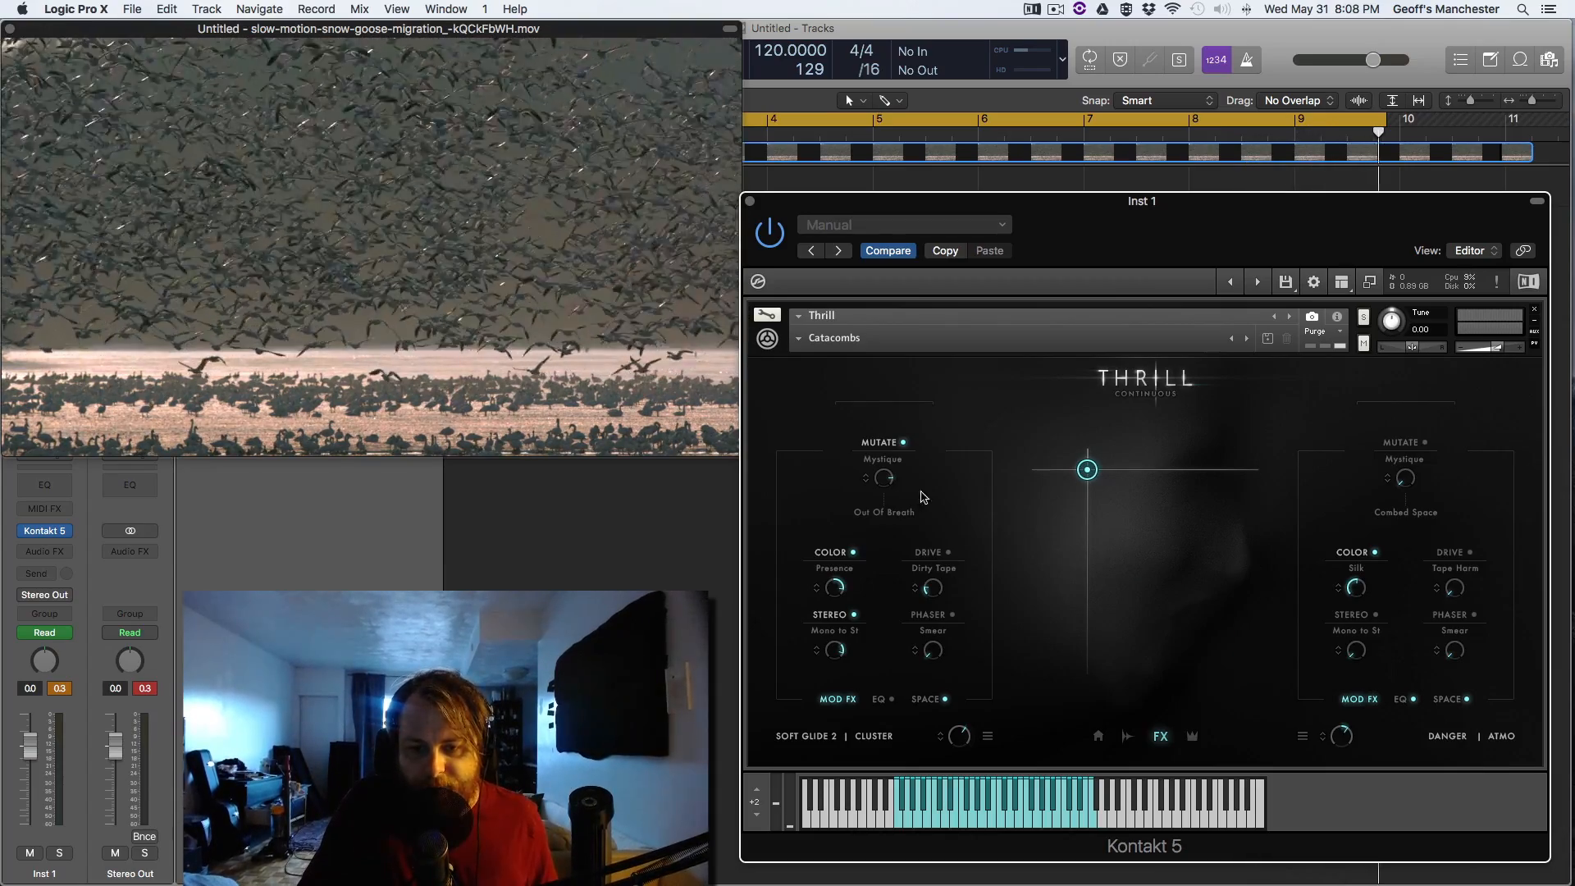
- Change the Soft Glide 2 layer's Mutate effect to the Timbre type with the Dark preset
click(891, 461)
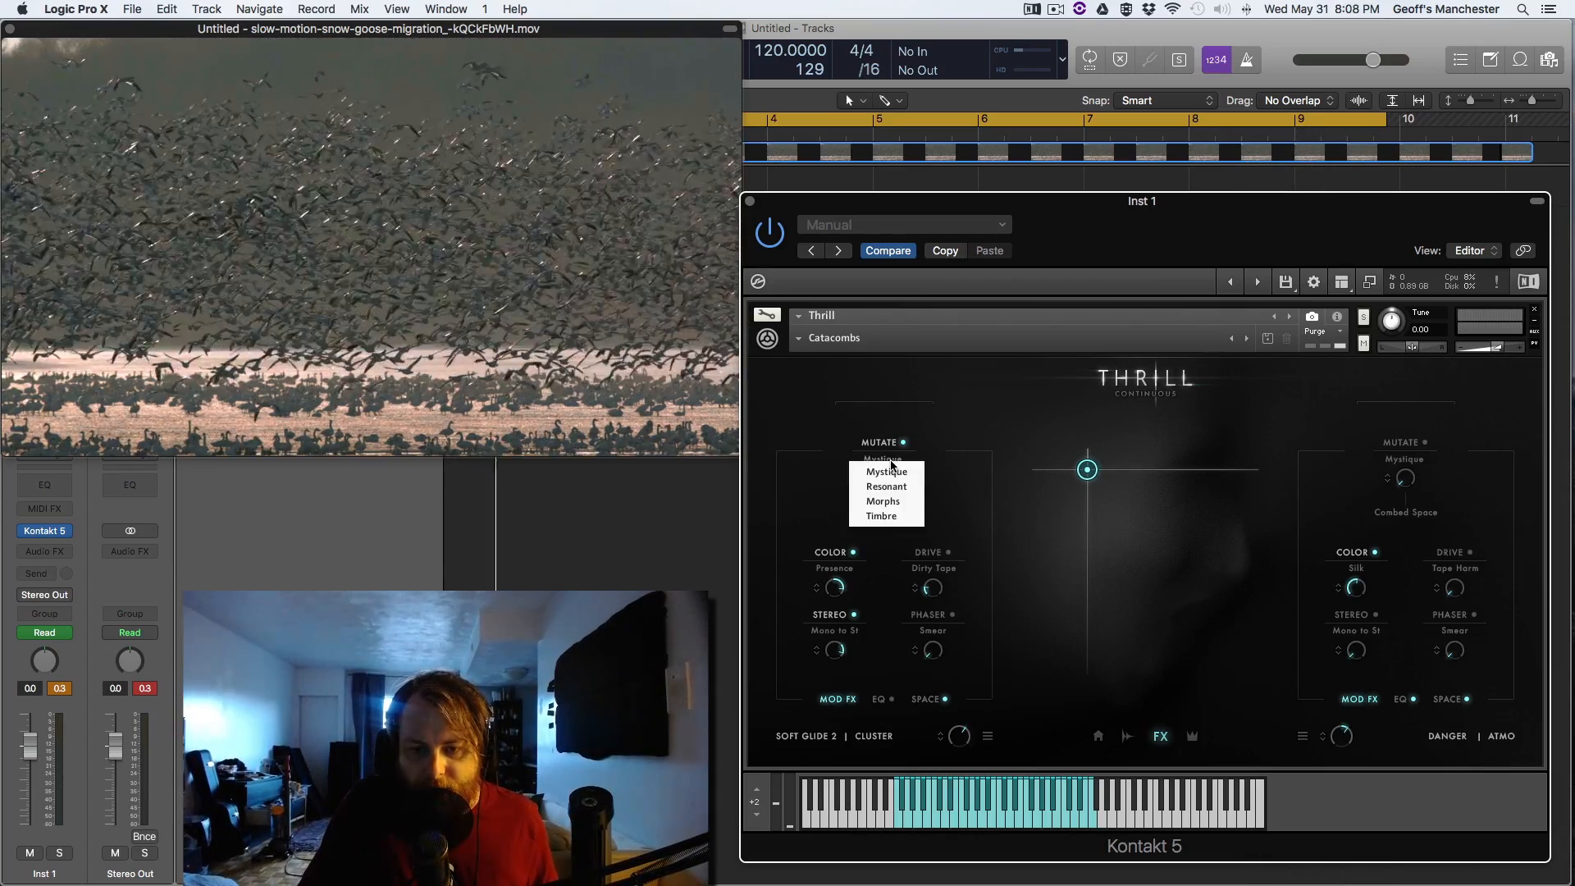
click(878, 515)
click(885, 514)
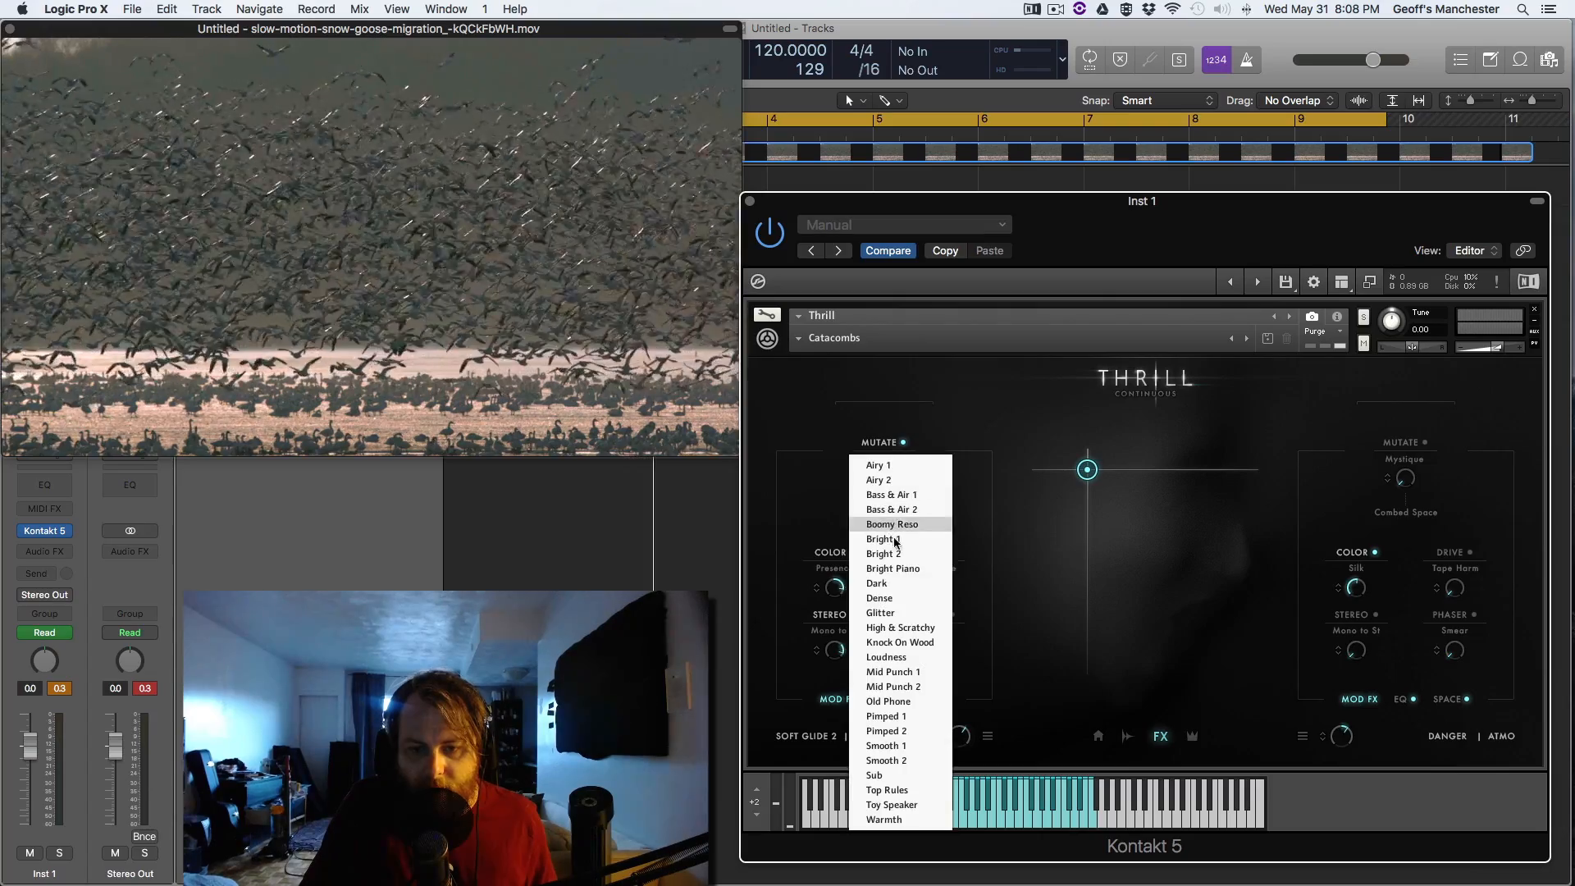
click(899, 584)
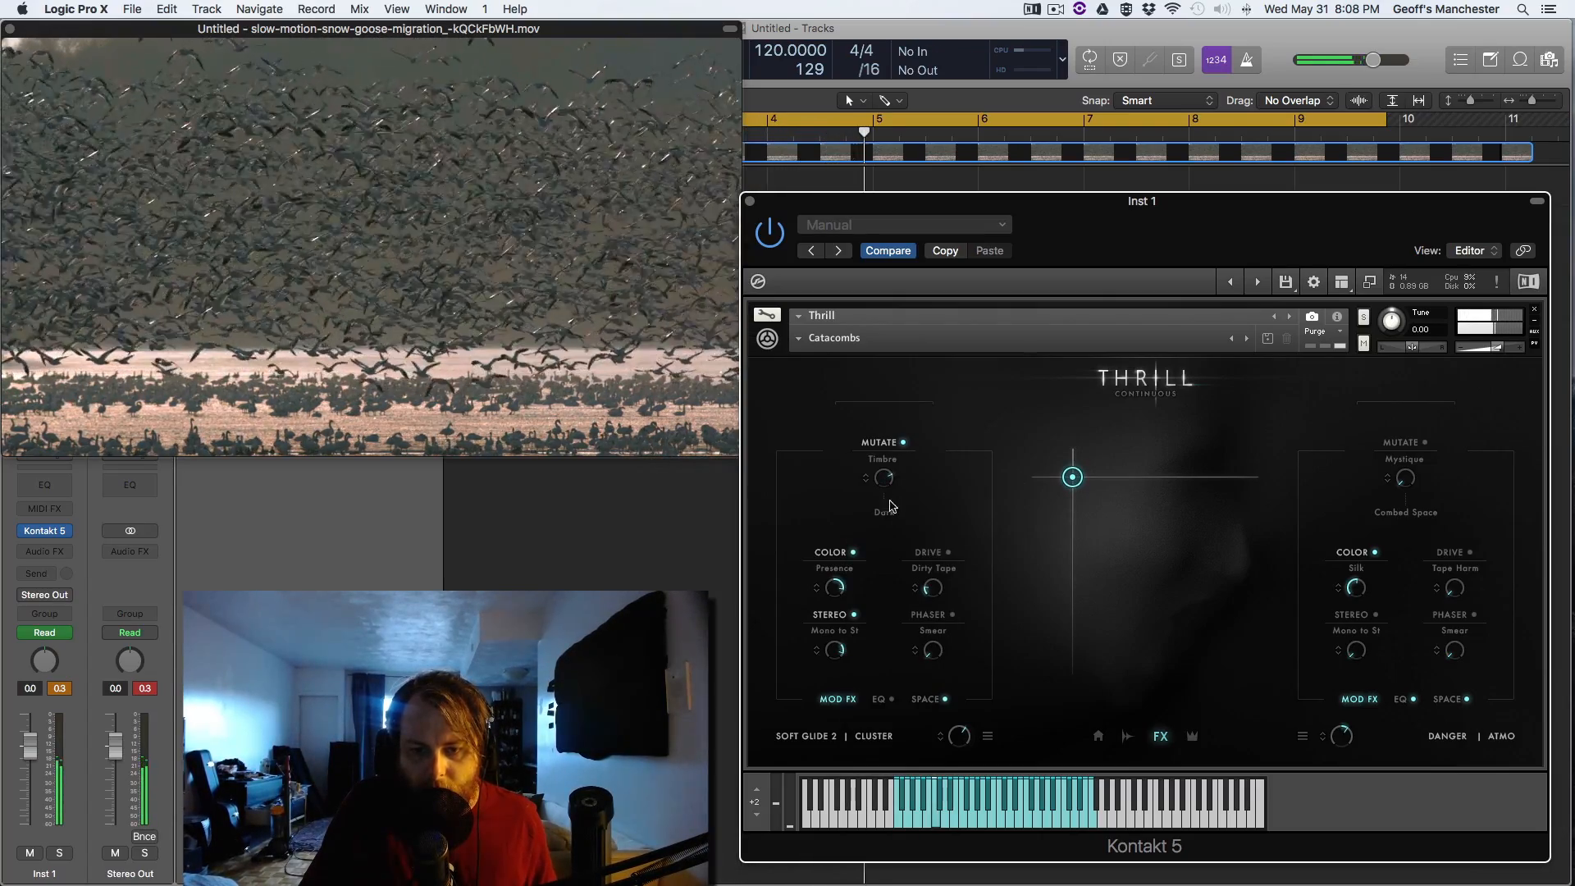
- Turn on the Soft Glide 2 layer's Drive effect and choose Dirty Tape as its type
click(935, 553)
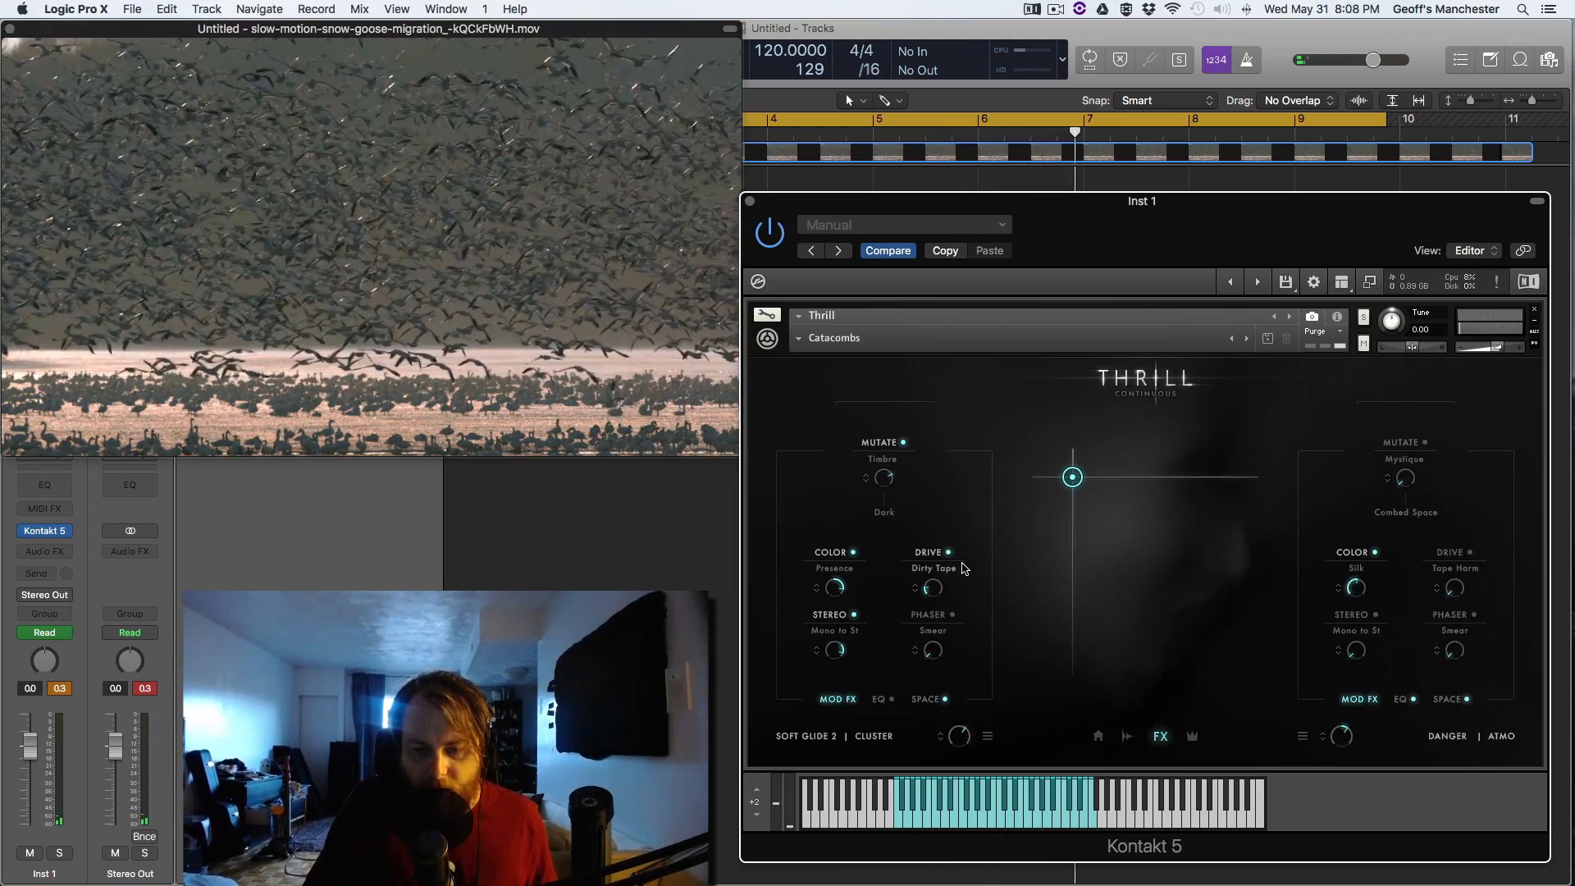
click(942, 570)
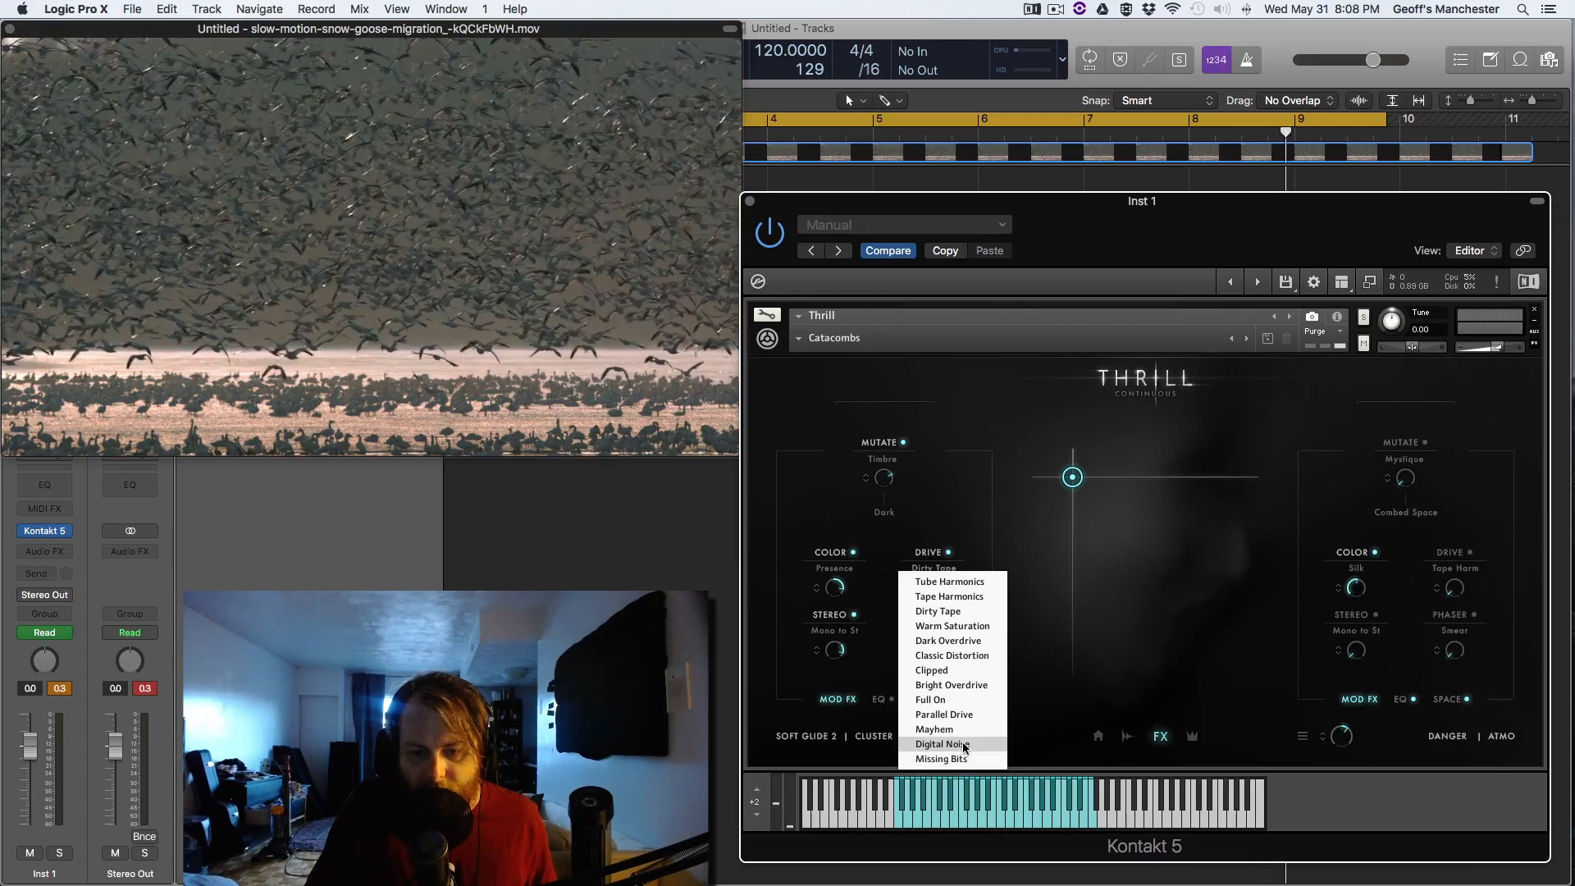
click(937, 613)
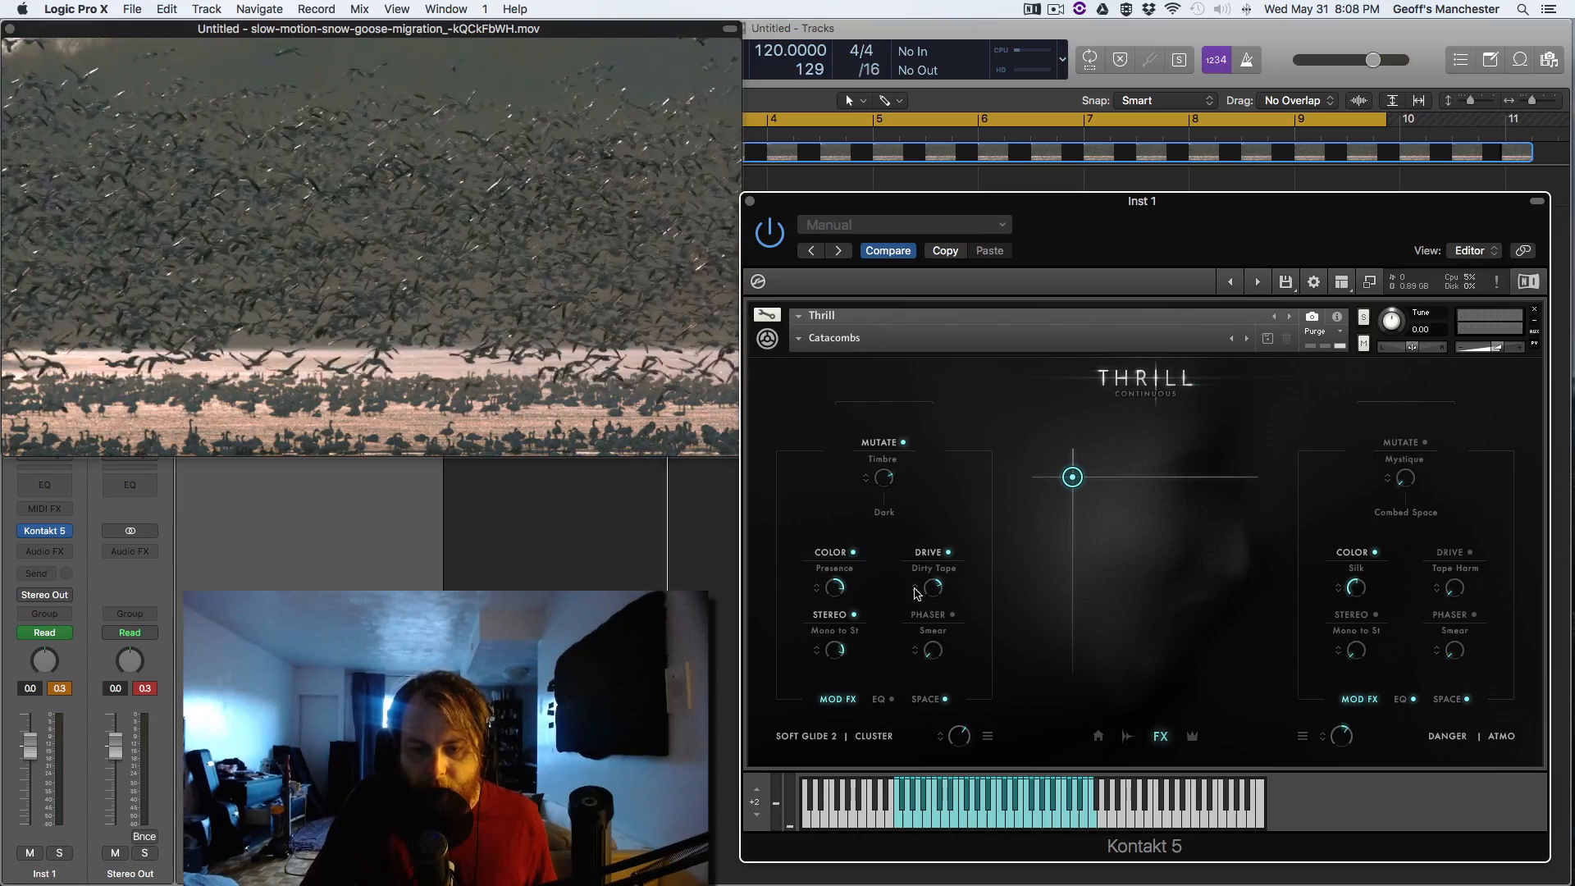
- Lower the XY point, then raise it to Soft Glide 2's upper corner to audition the driven sound
drag(1072, 477, 1104, 631)
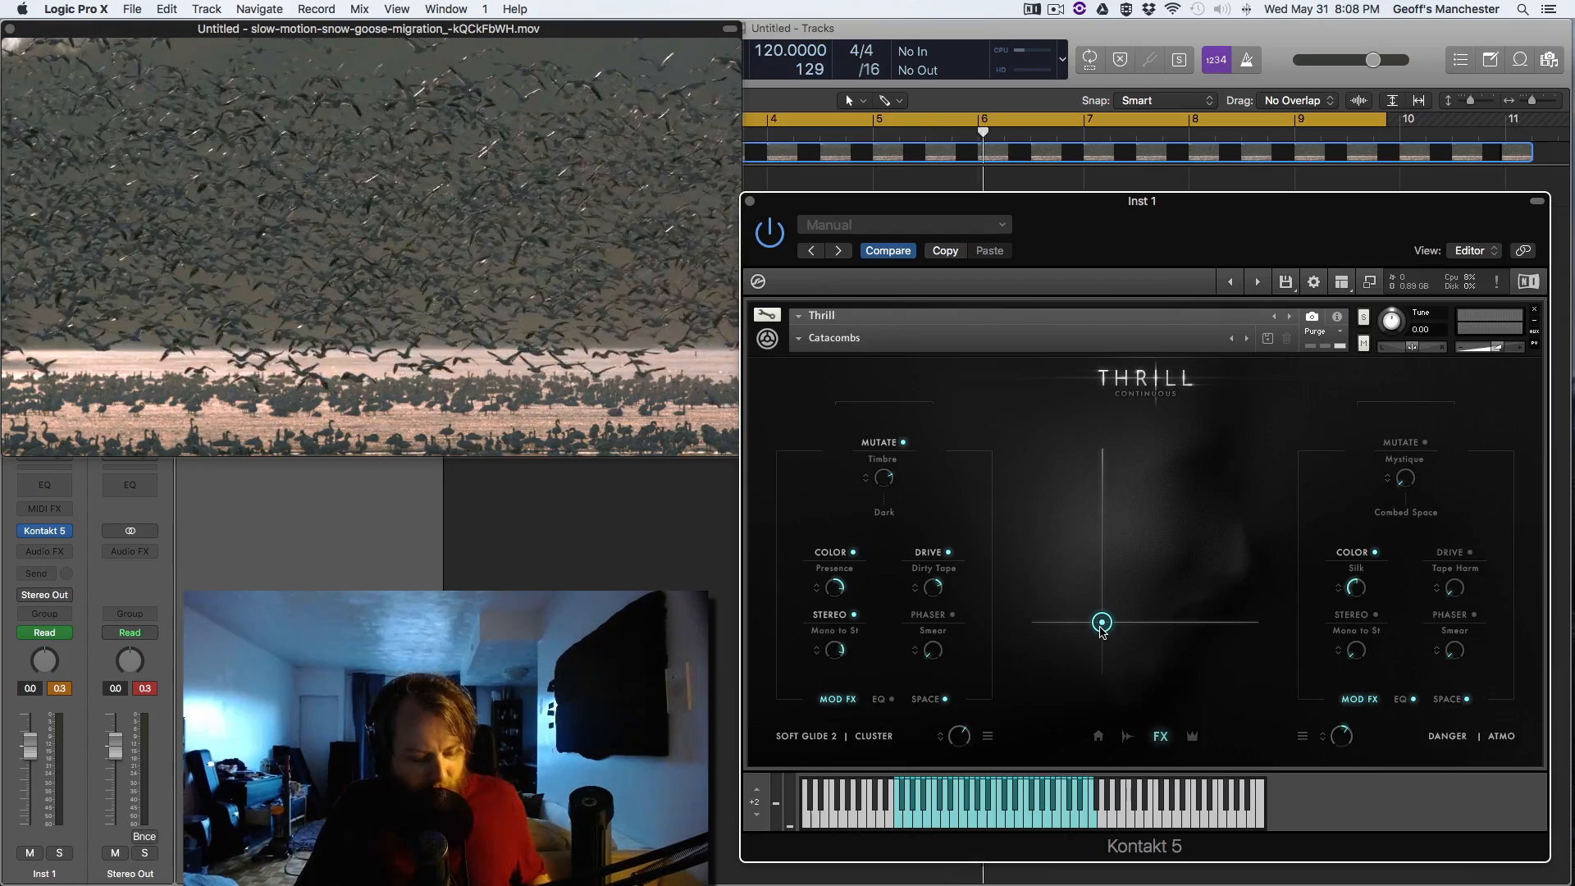
drag(1102, 632, 1046, 452)
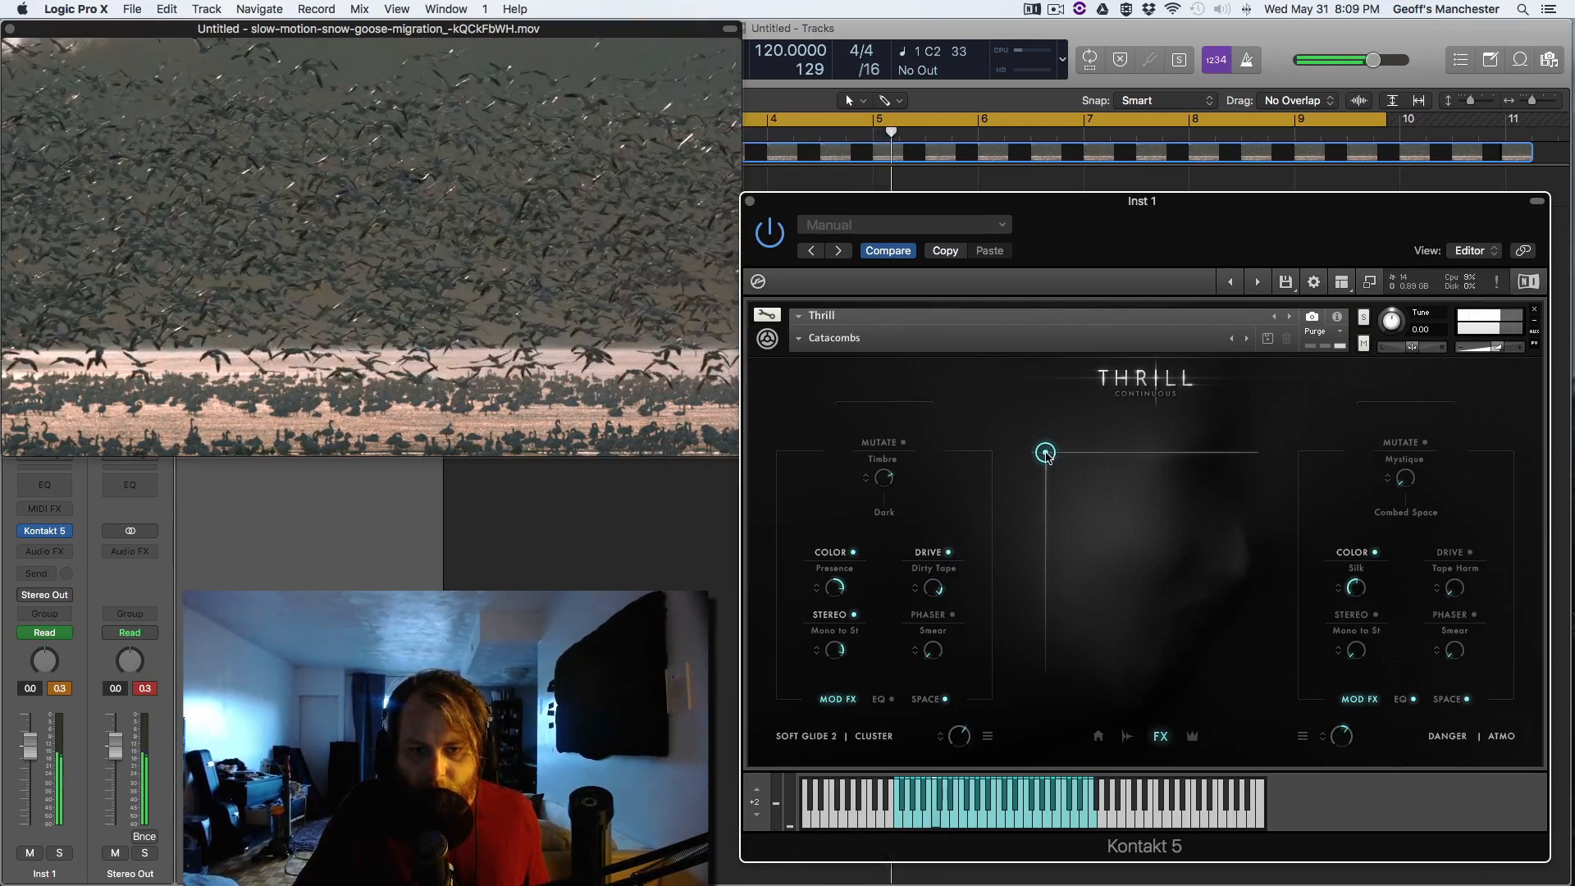
mouse_move(1031, 452)
mouse_down()
mouse_move(1060, 451)
mouse_move(1071, 479)
mouse_move(1042, 474)
mouse_move(1037, 453)
mouse_move(1091, 451)
mouse_move(1129, 478)
mouse_move(1129, 549)
mouse_move(1107, 570)
mouse_move(1069, 552)
mouse_move(1036, 442)
mouse_up()
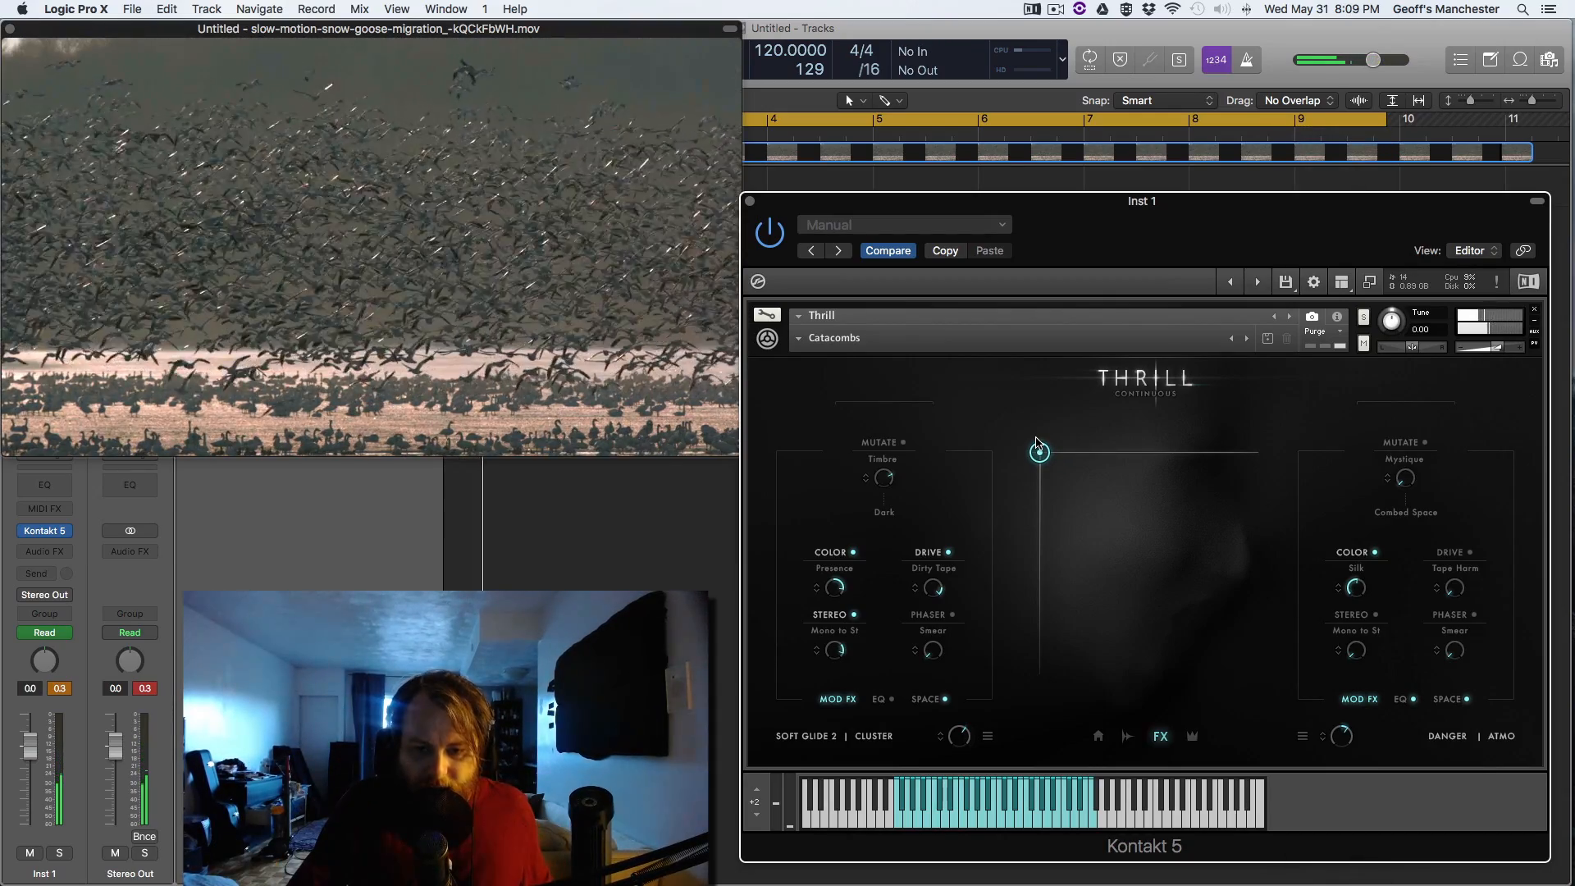
mouse_move(1045, 458)
mouse_down()
mouse_move(1069, 453)
mouse_move(1047, 466)
mouse_up()
- Check the layers' source page, then return to the effects and set the Danger layer's active Drive effect to Dark Overdrive
click(1127, 737)
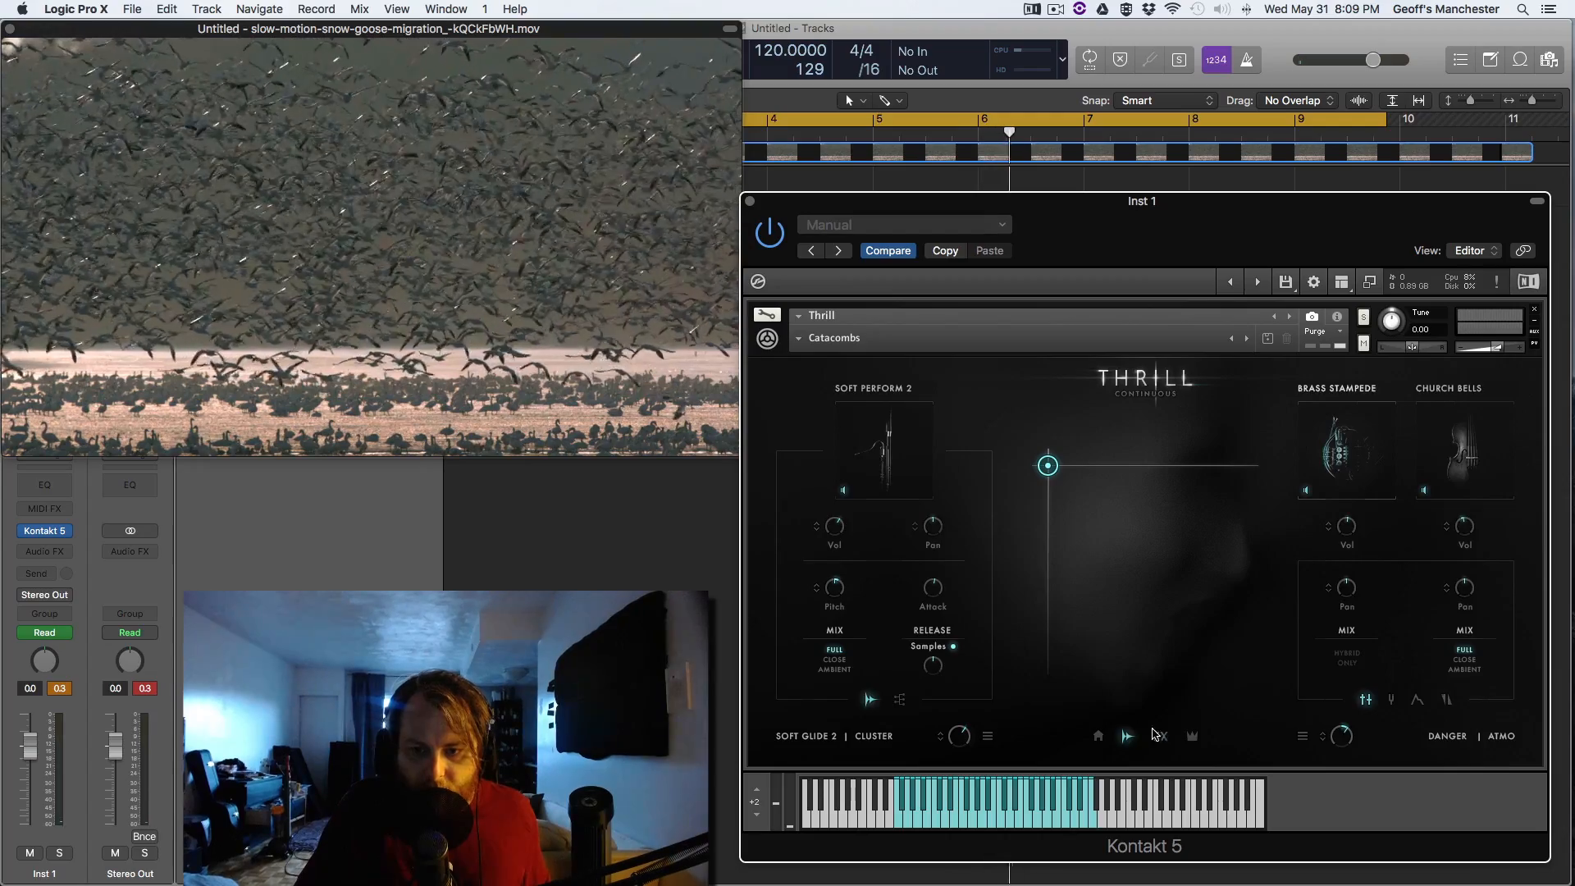
click(1158, 736)
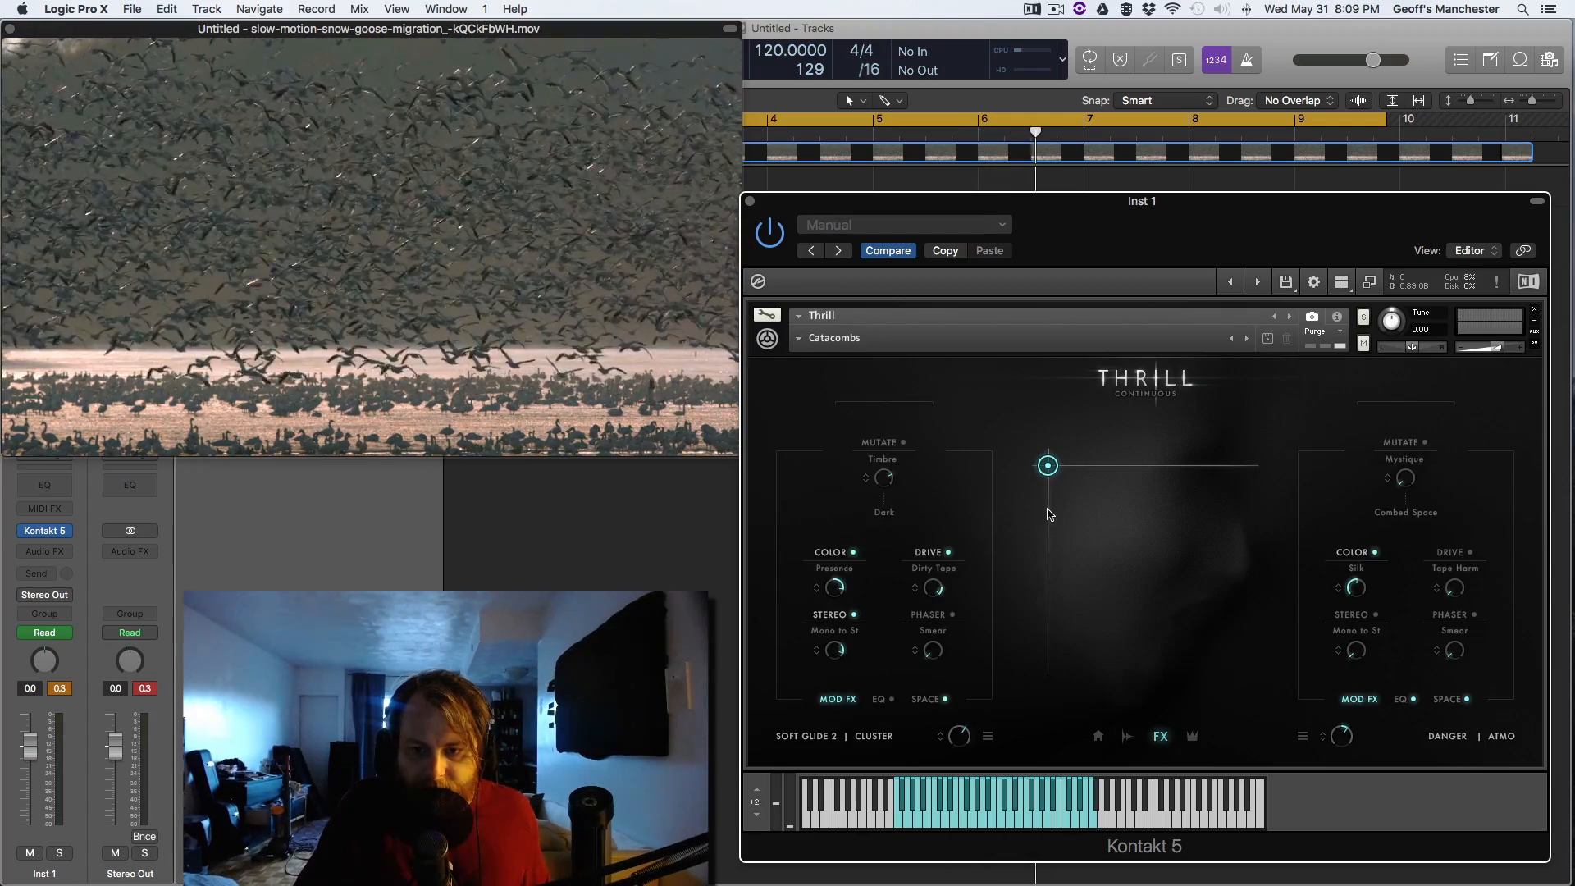
click(1465, 568)
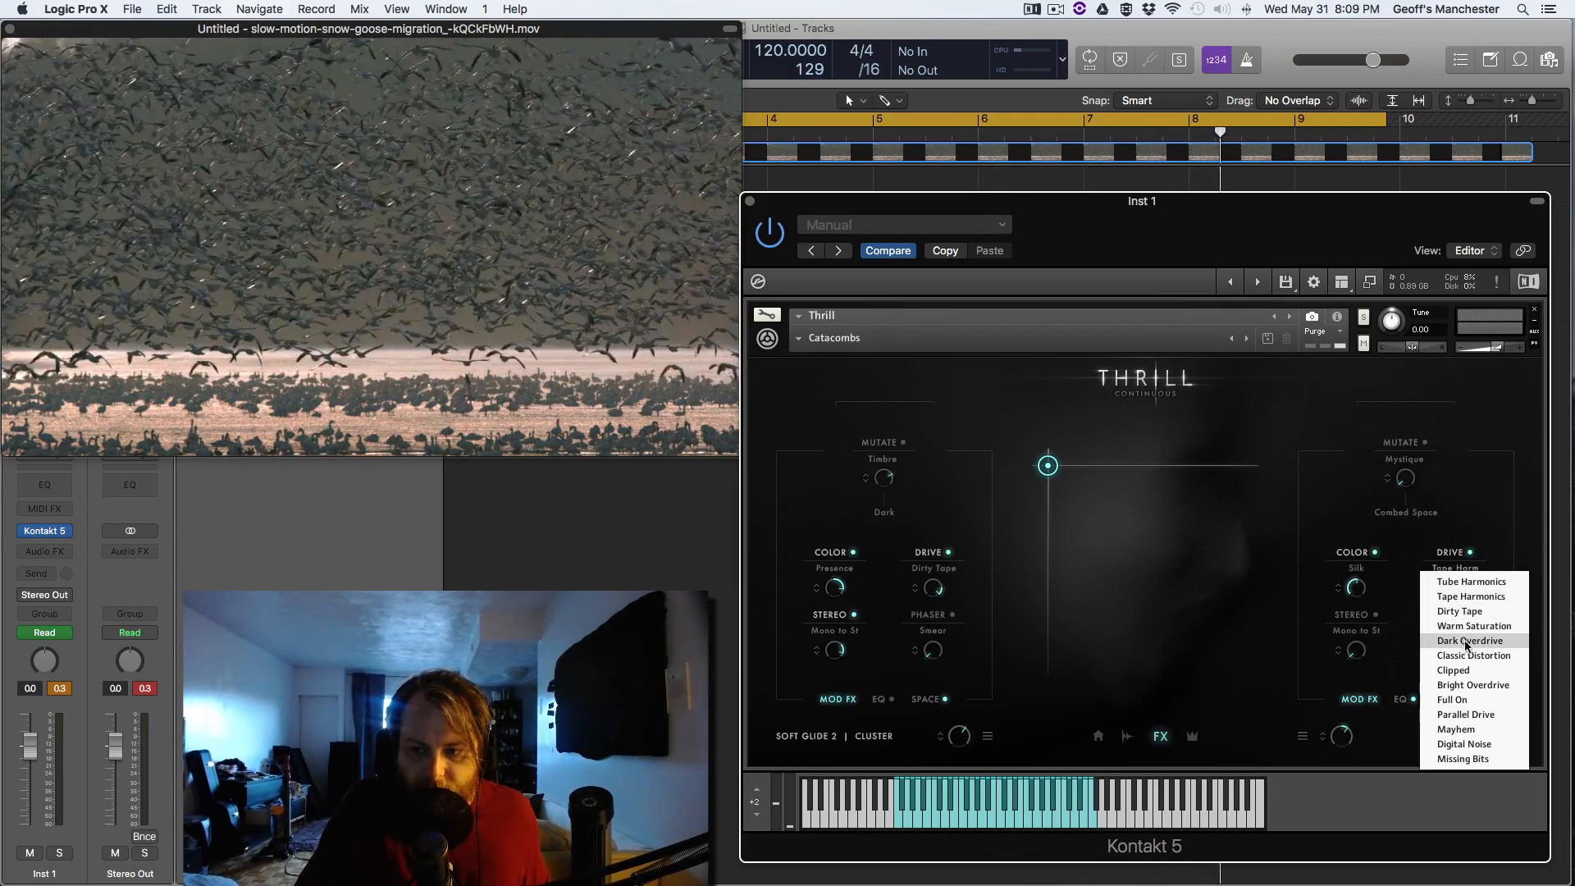
click(1467, 642)
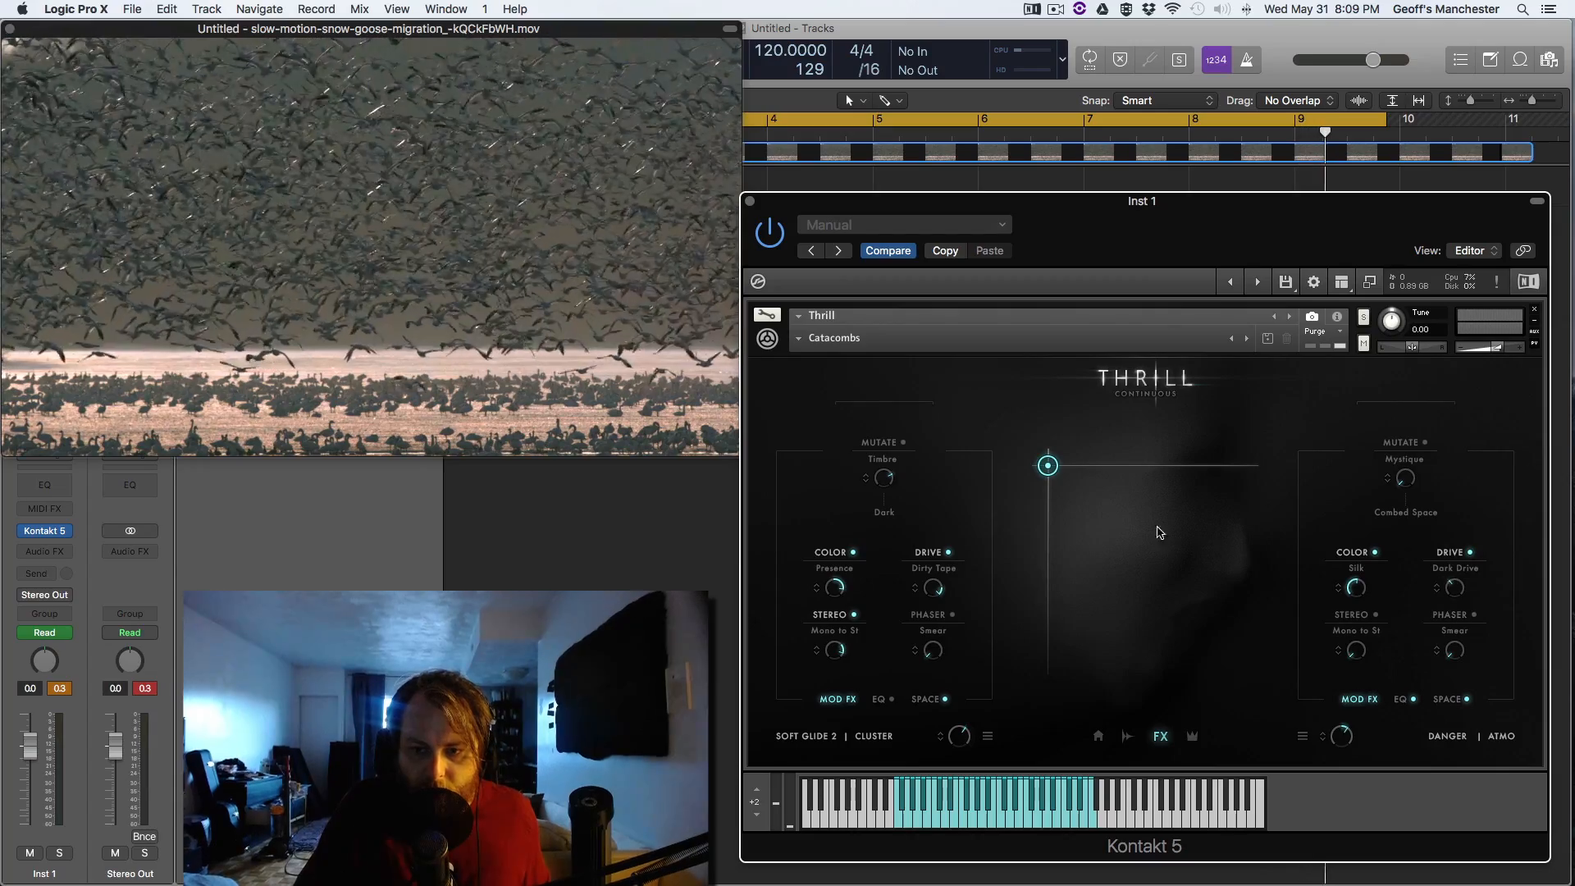
- Move the XY point to the Danger layer's upper corner and display the master effects and XY controller page
drag(1247, 592, 1281, 400)
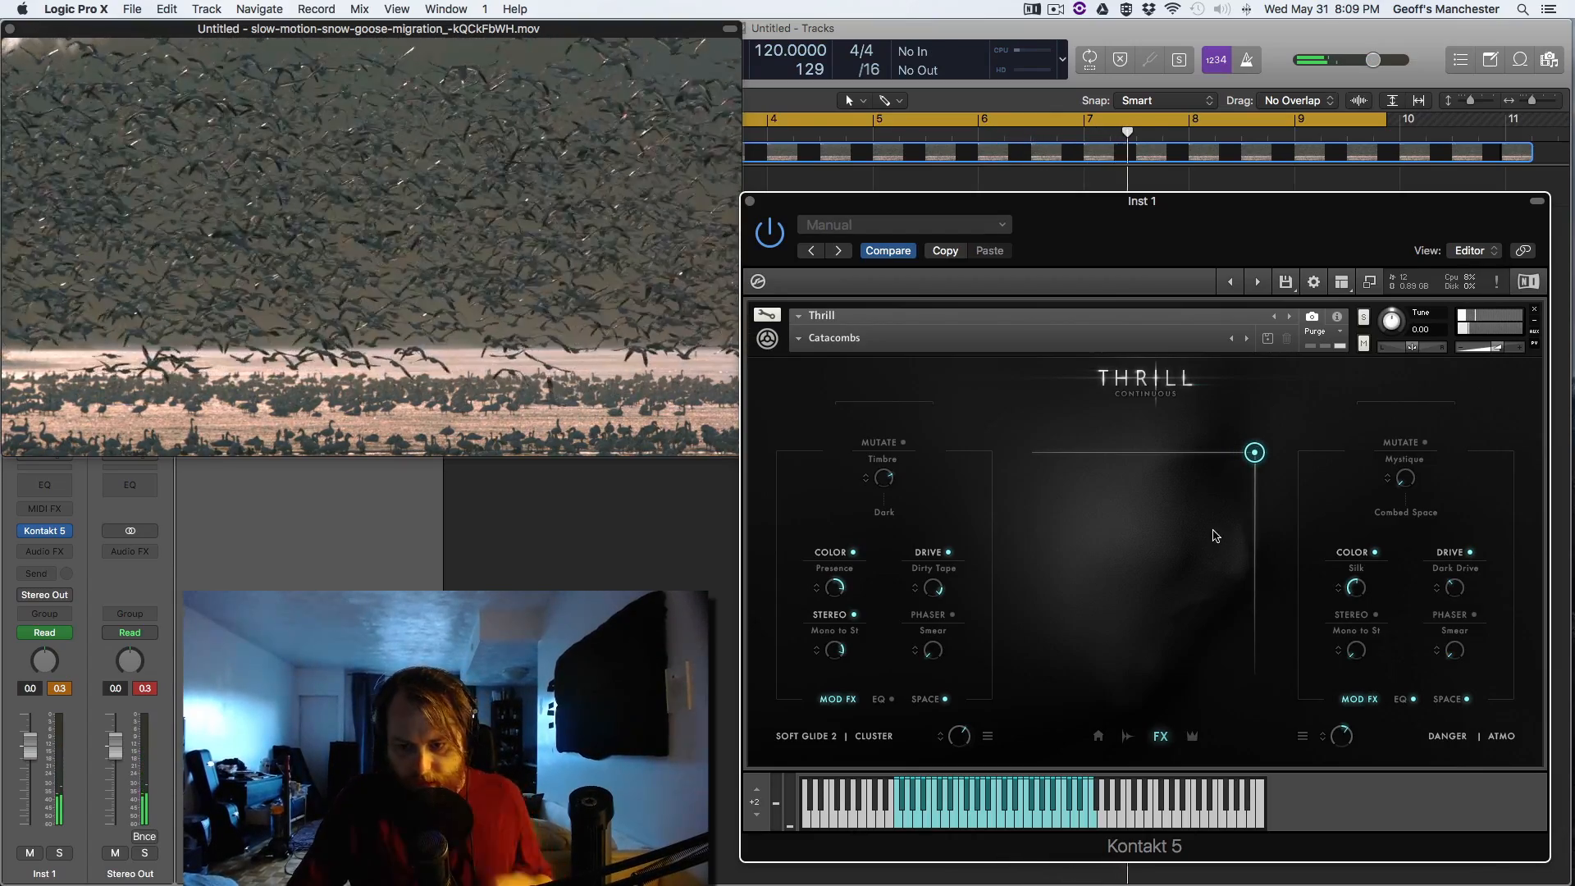
click(1192, 736)
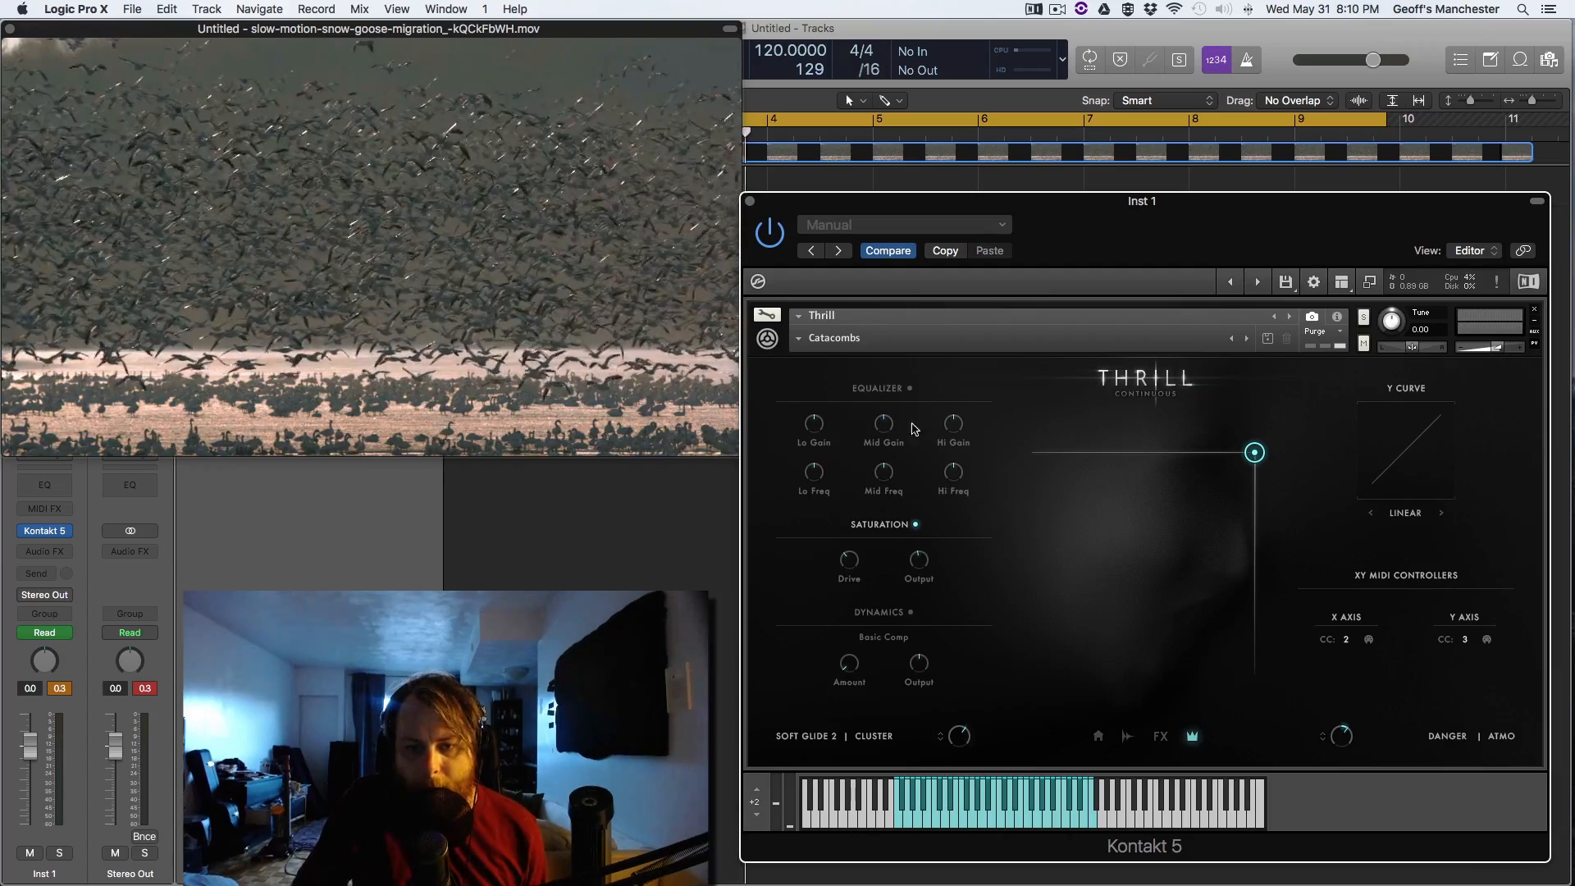
- Load the Demon Bells snapshot from the Atmosphere category
click(794, 345)
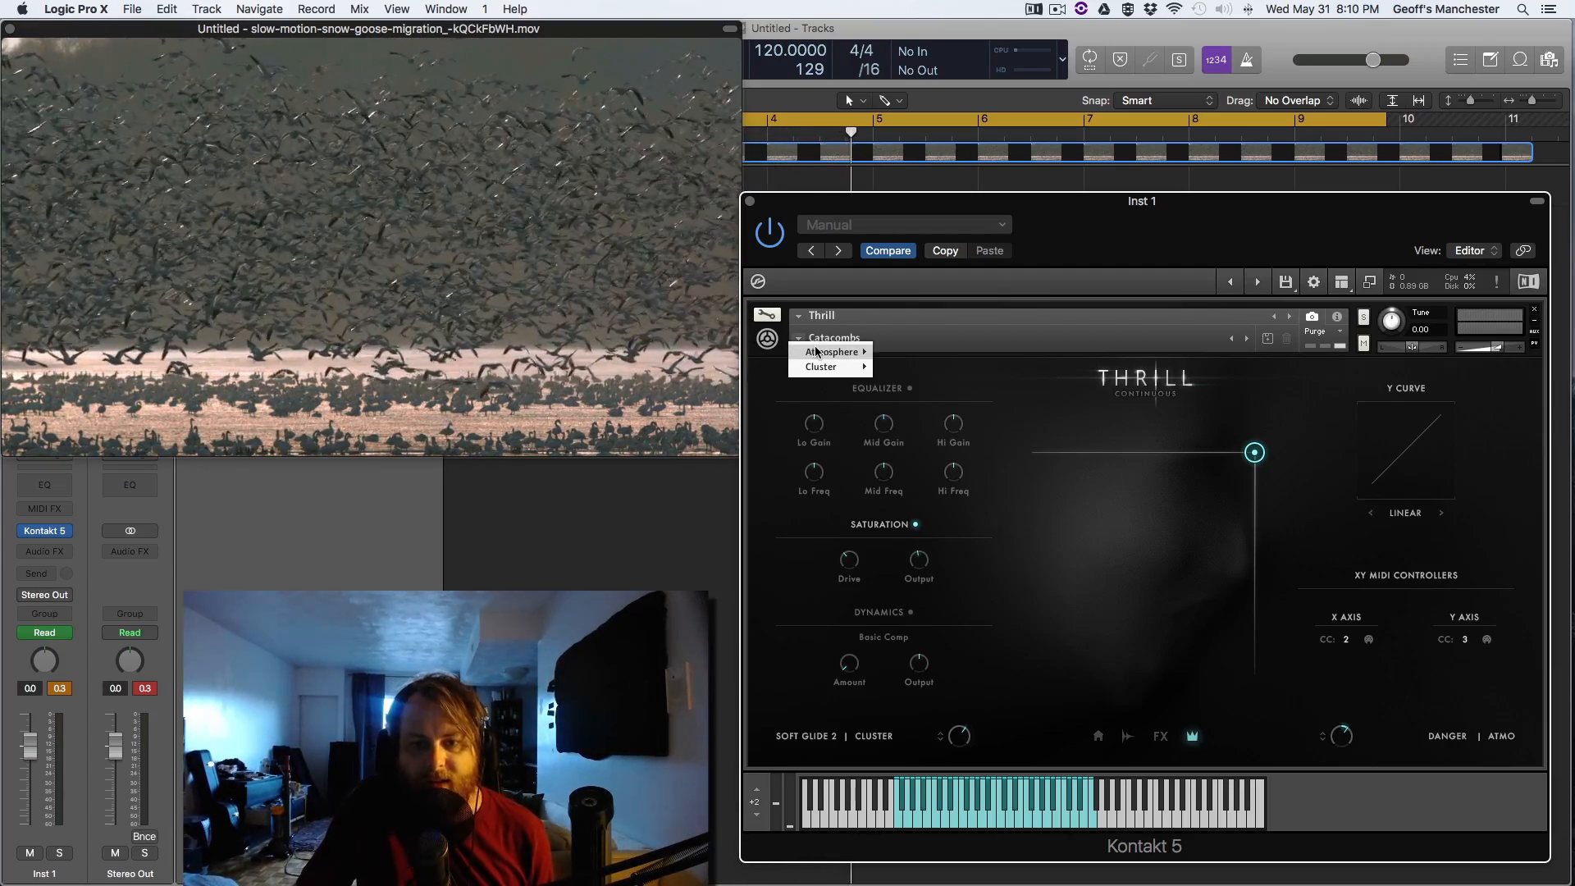
mouse_move(860, 353)
scroll(933, 543, down, 10)
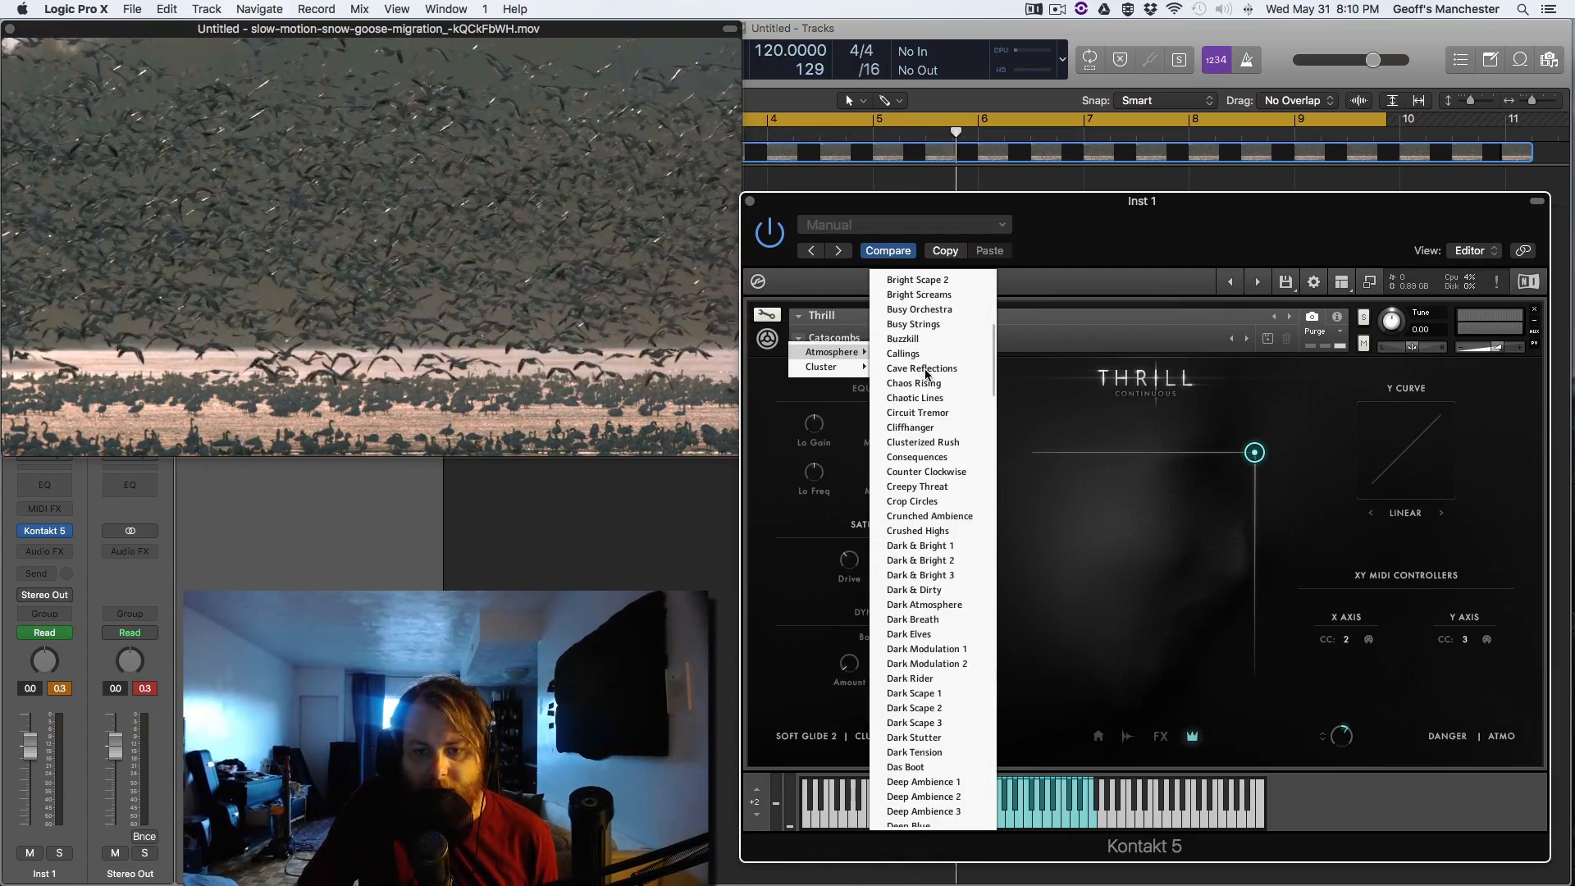
scroll(933, 543, down, 8)
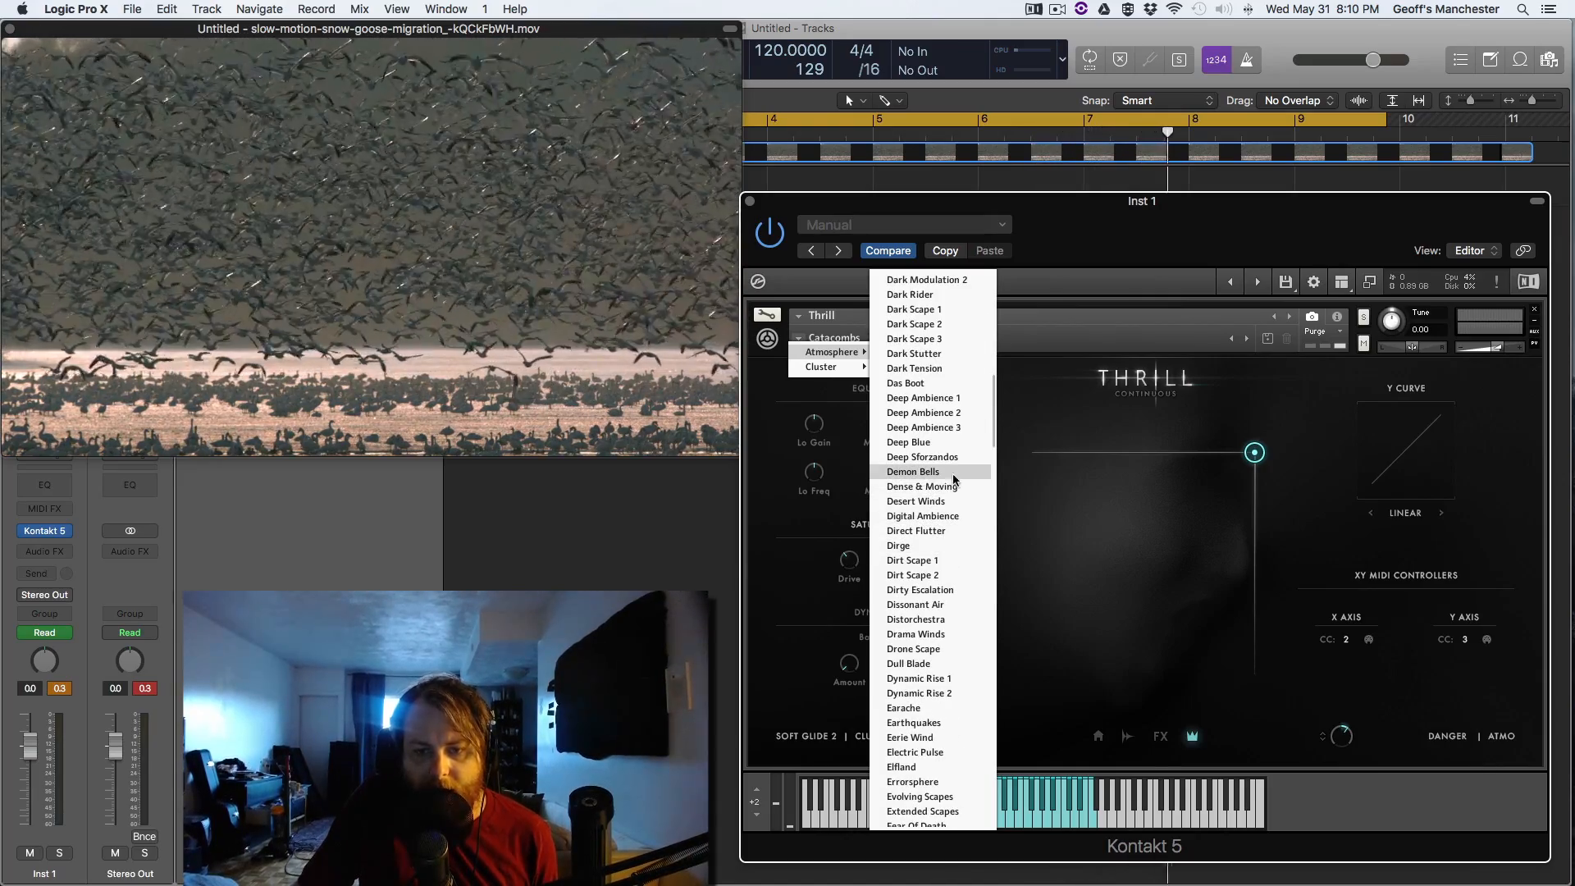
- Show the main page and move the XY point from the pad's lower centre up to the Eerie Horns layer's upper corner
drag(1246, 462, 1158, 709)
click(1098, 736)
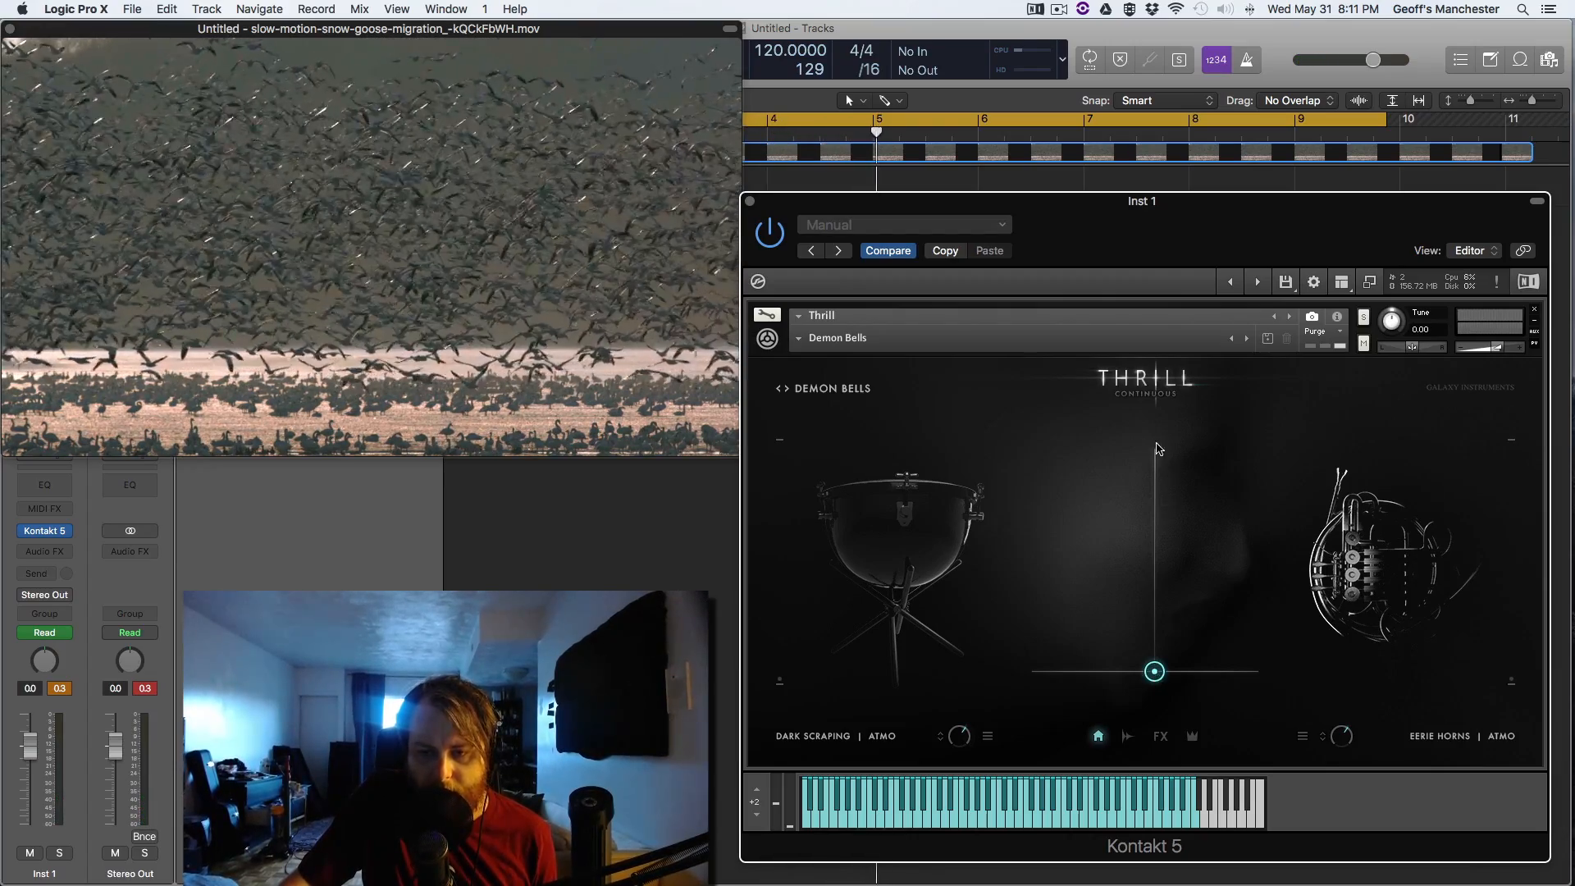
drag(1153, 671, 1160, 694)
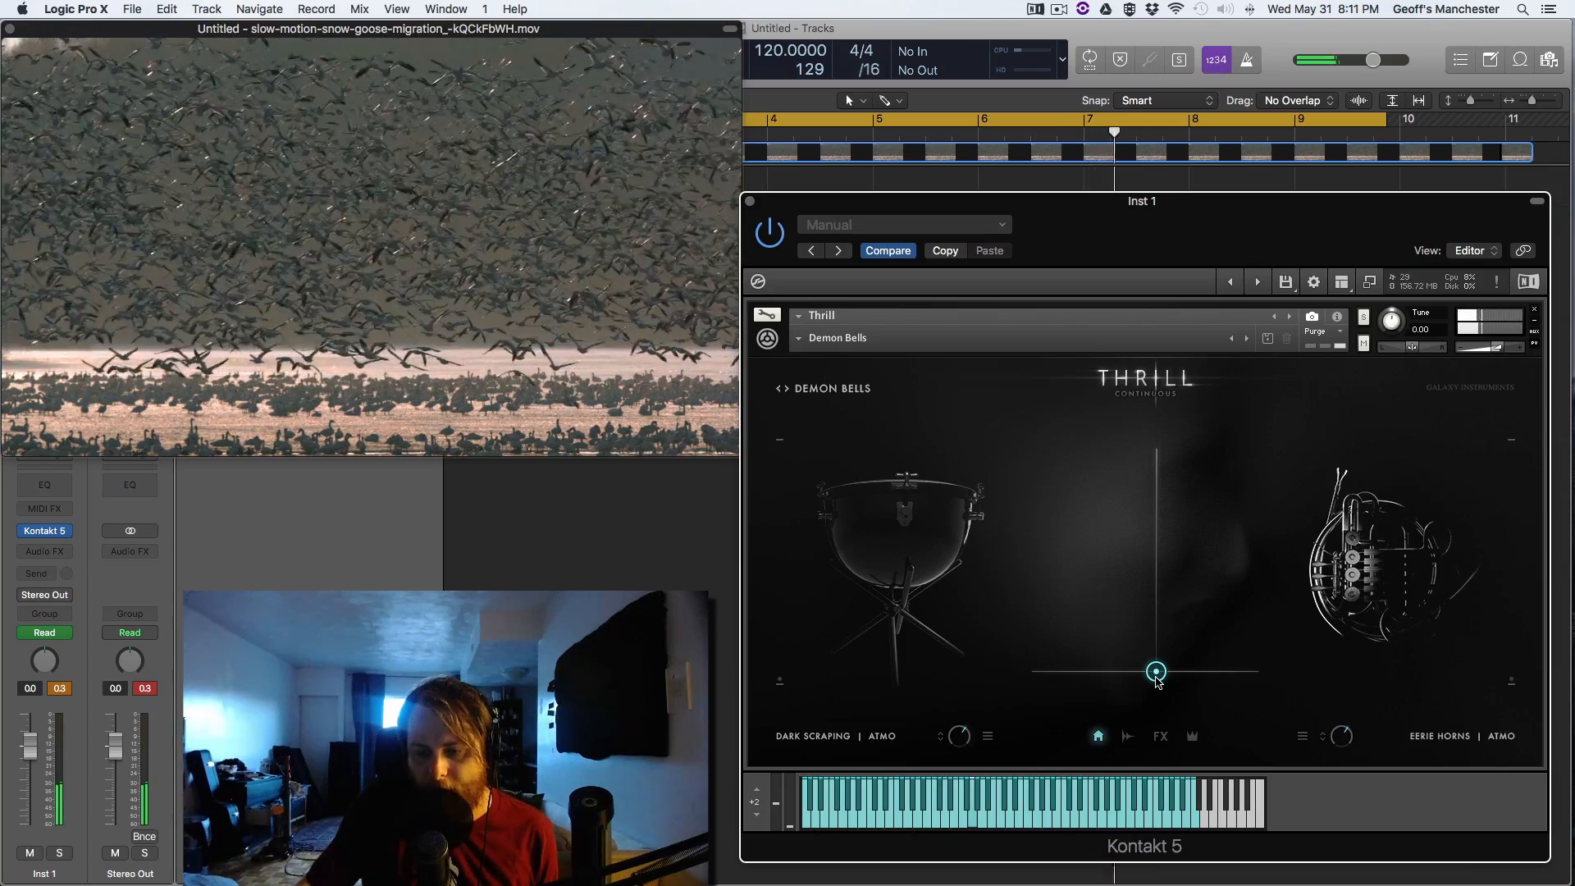
drag(1156, 678, 1261, 447)
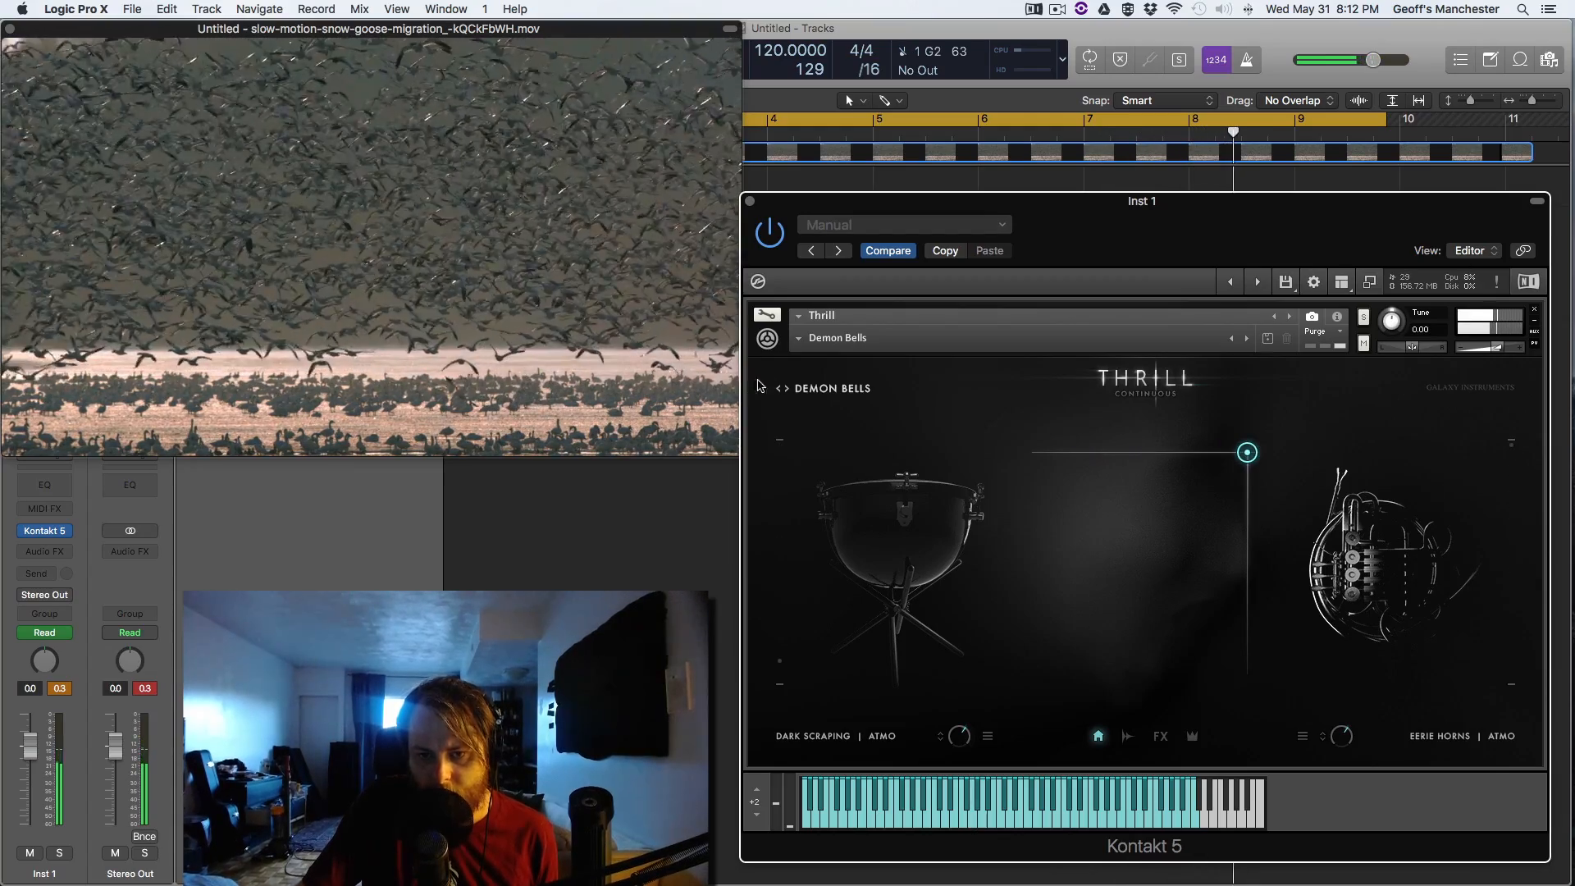
- Load the Pizz & Reattacks snapshot from the Cluster category
click(802, 343)
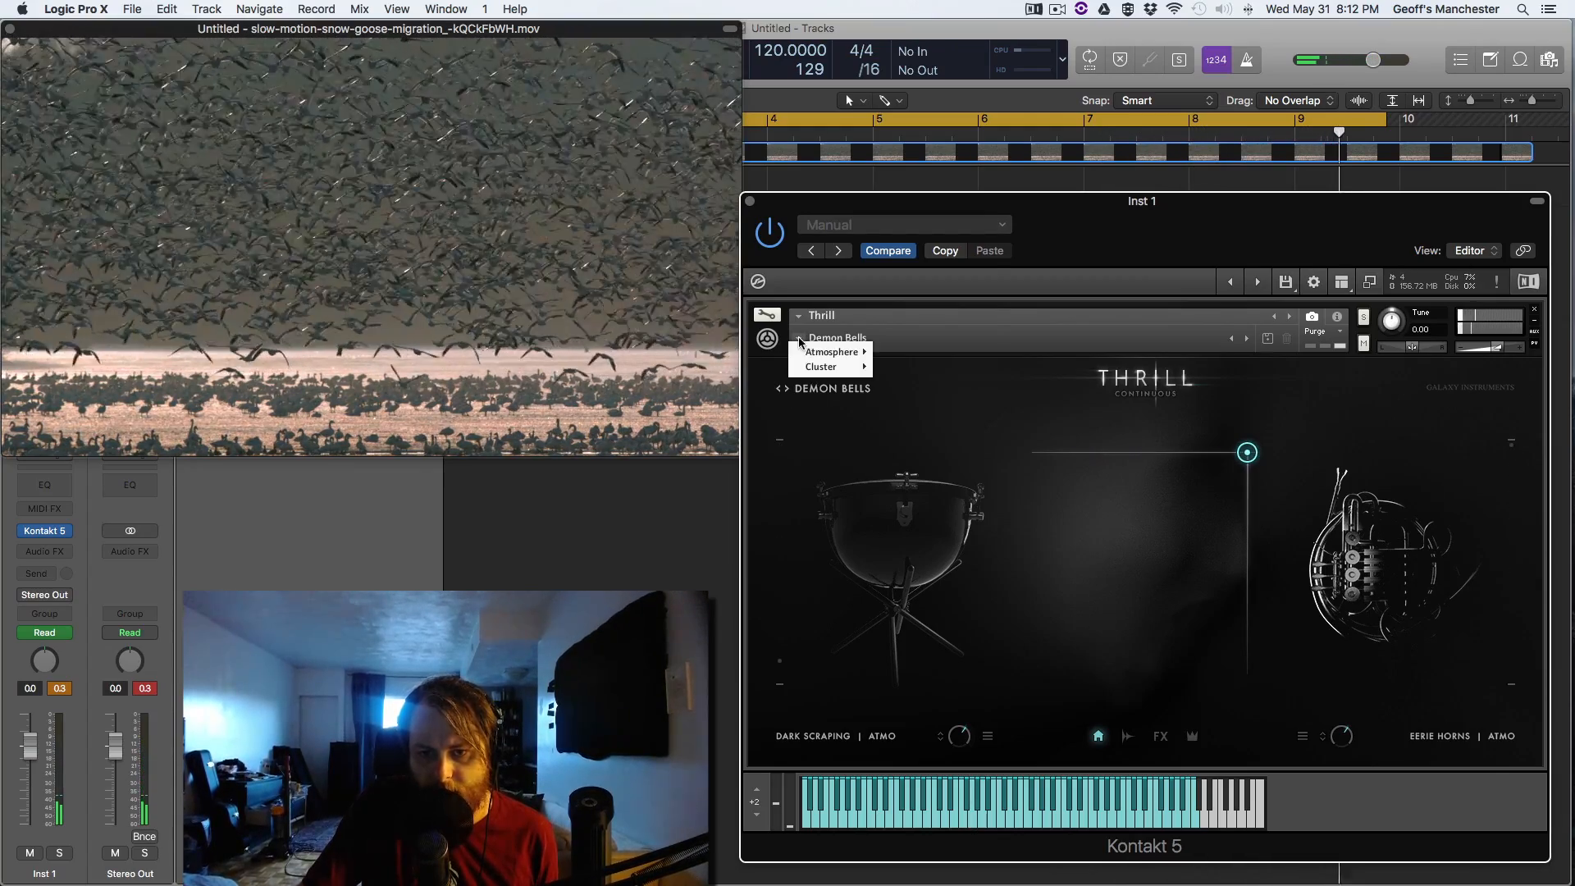
mouse_move(825, 366)
scroll(925, 394, down, 10)
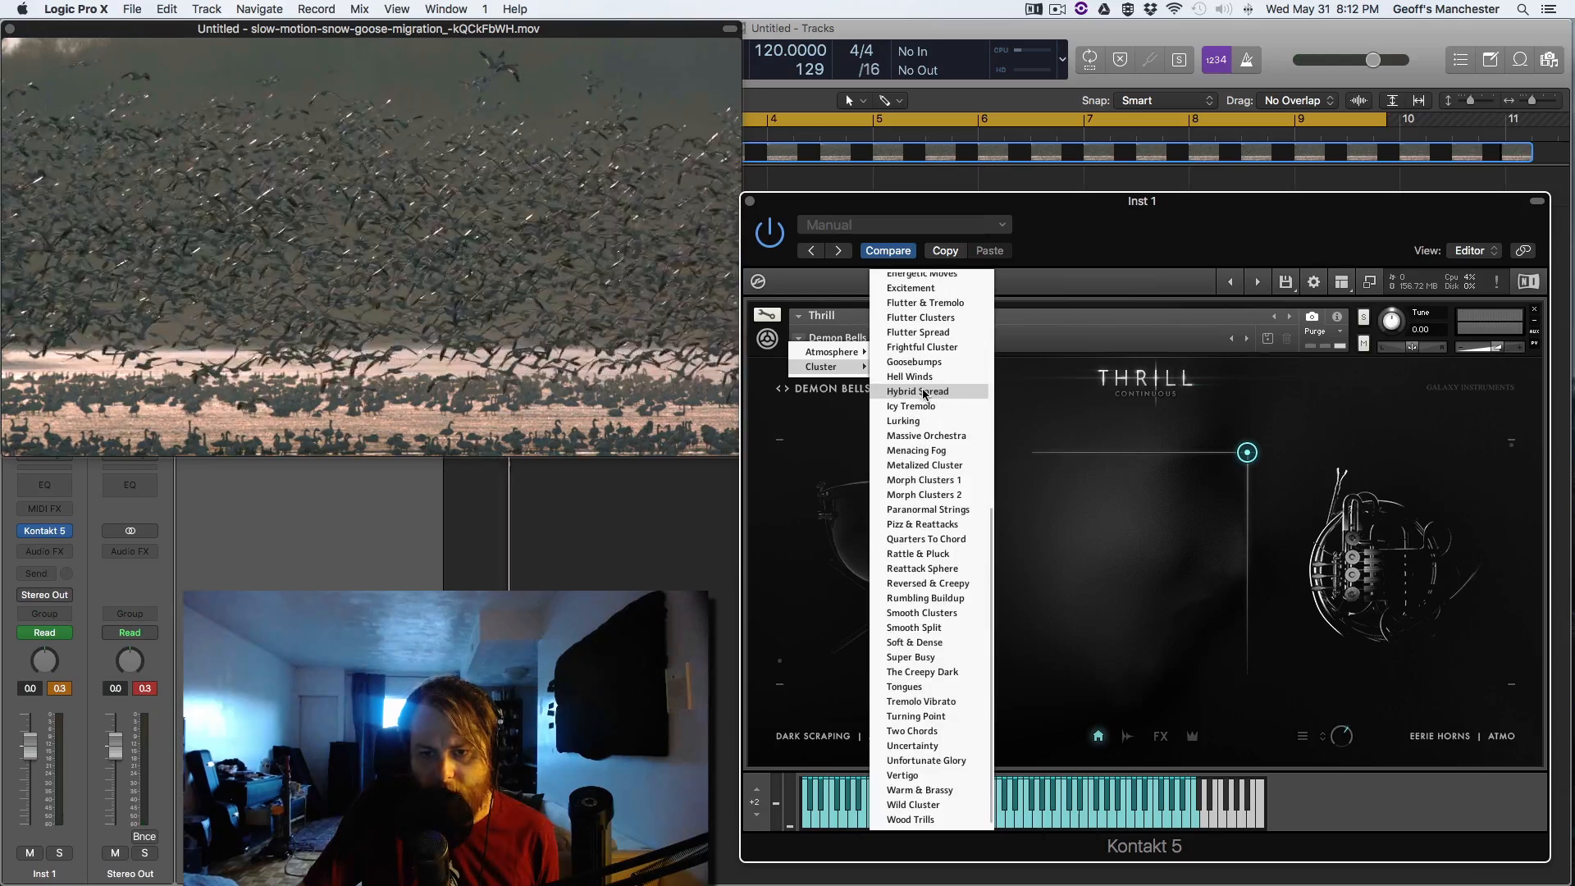
click(947, 532)
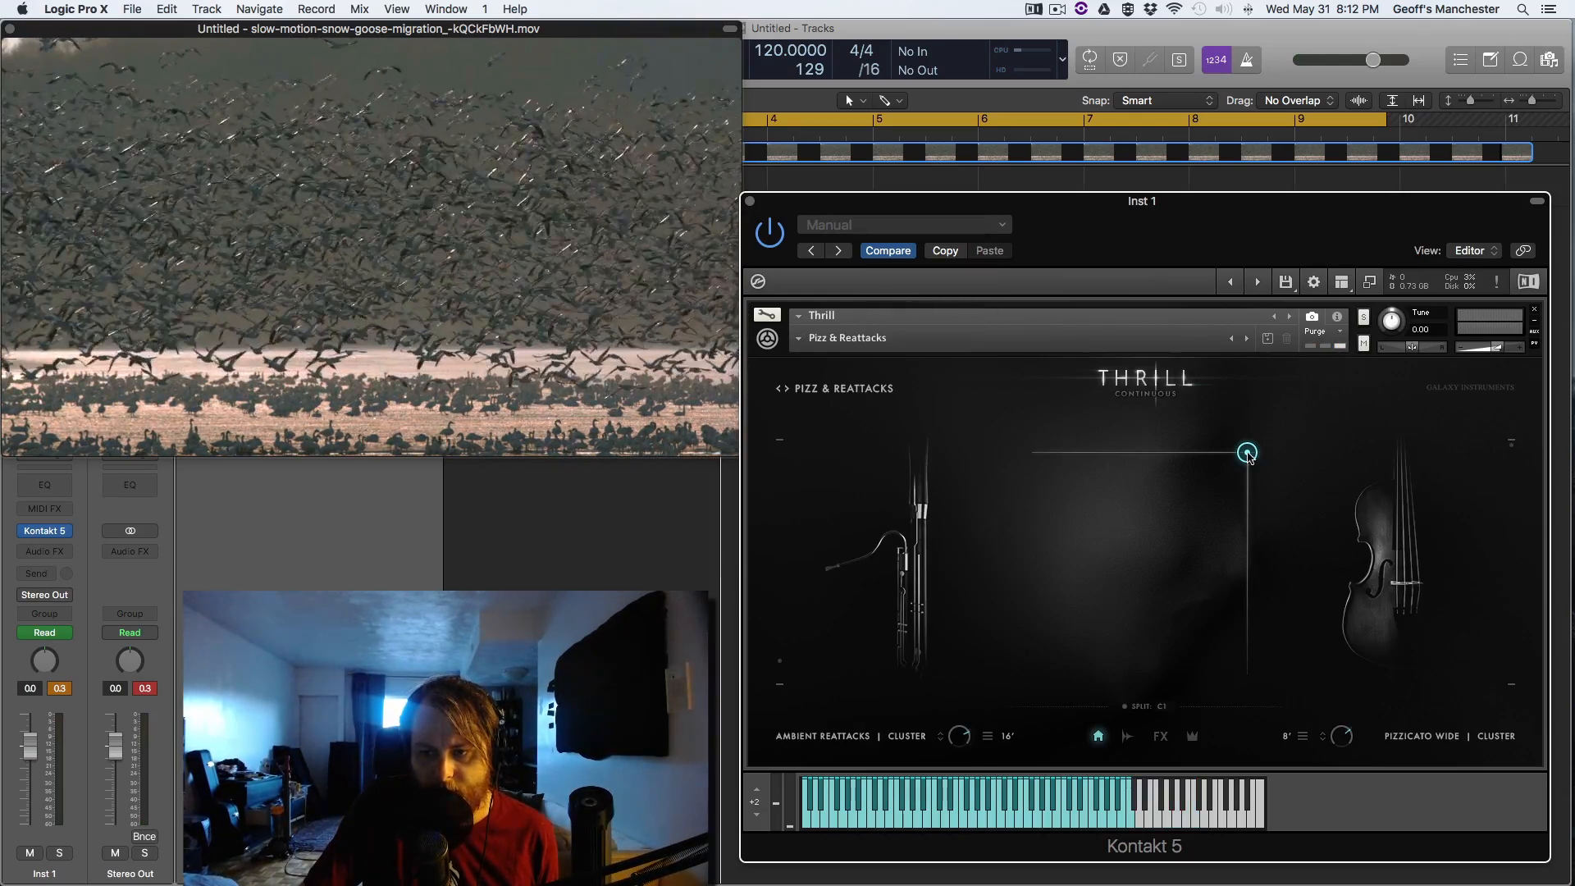
- Sweep the XY point from the Pizzicato Wide layer's upper corner down to the pad's lower centre, then back up toward that layer
drag(1247, 452, 1240, 506)
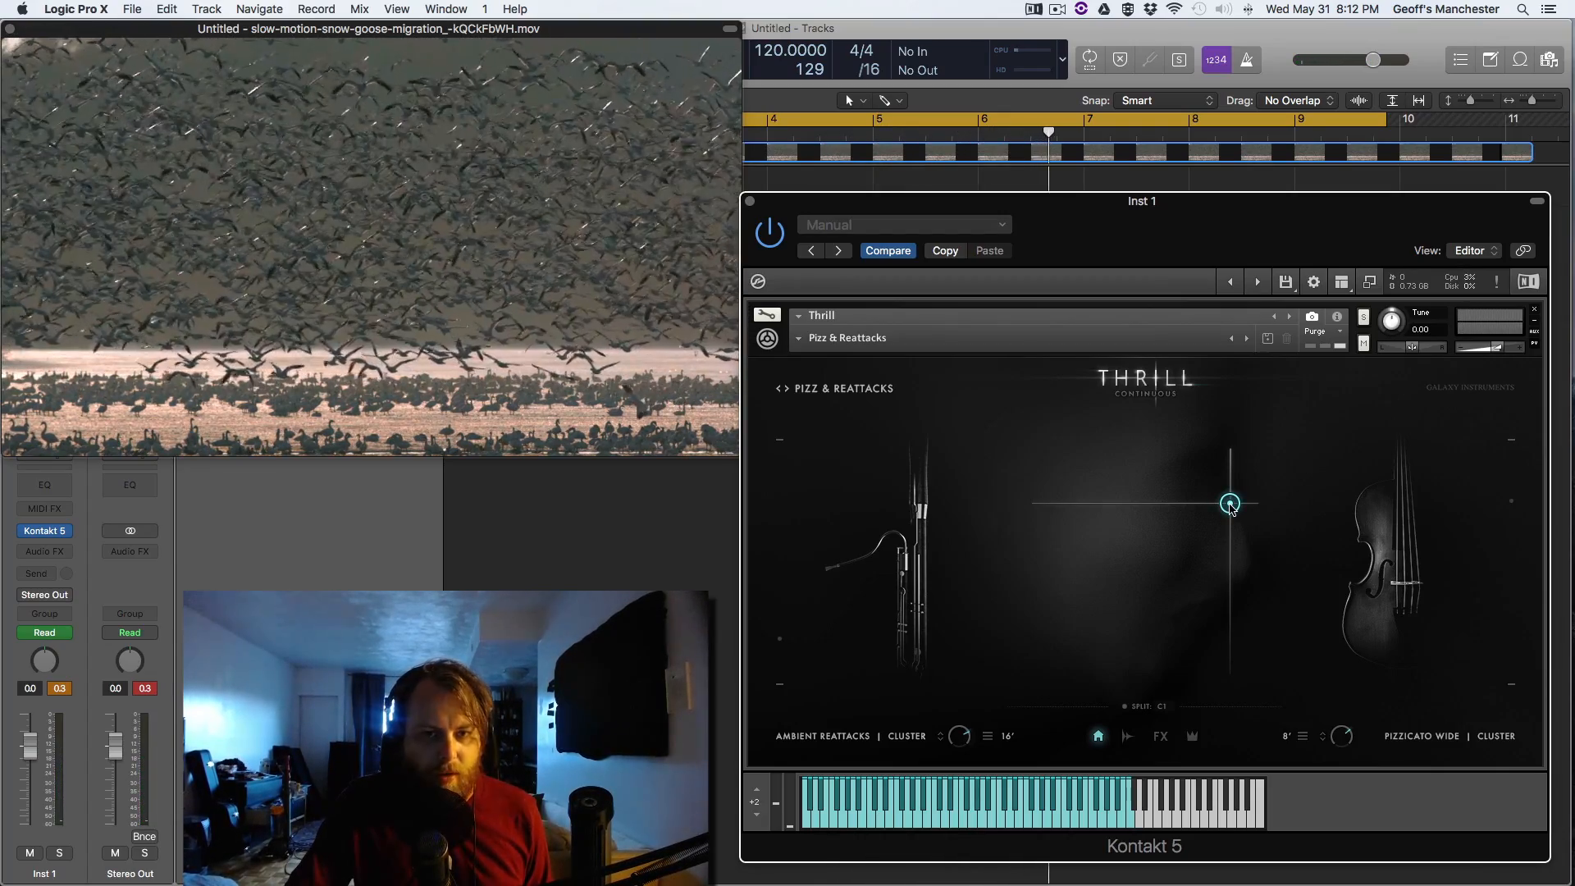
drag(1232, 507, 1178, 658)
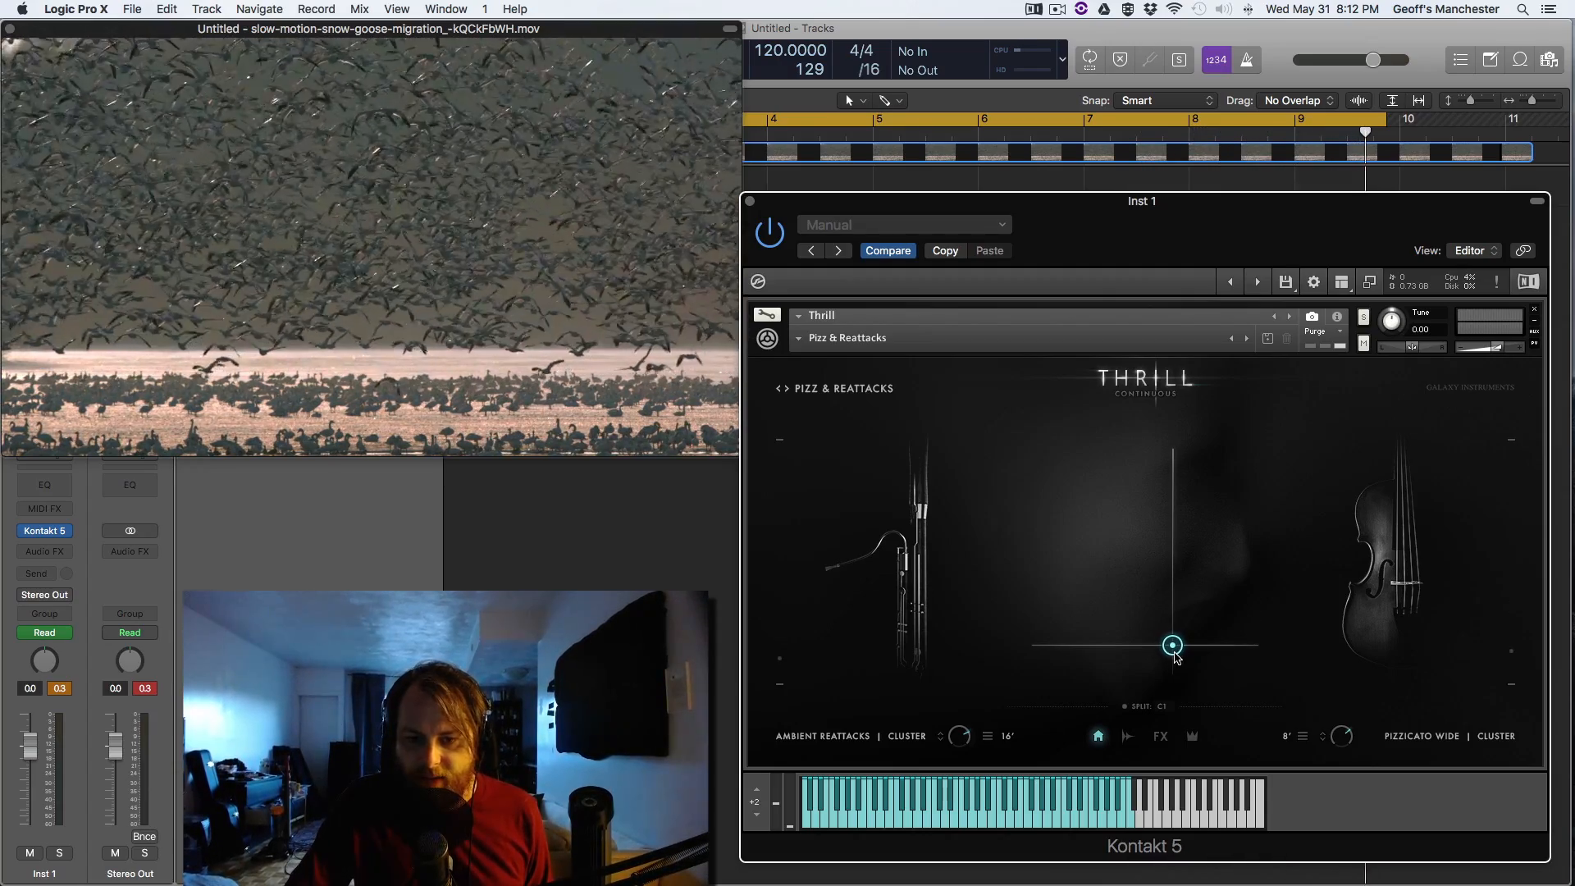
drag(1167, 652, 1153, 648)
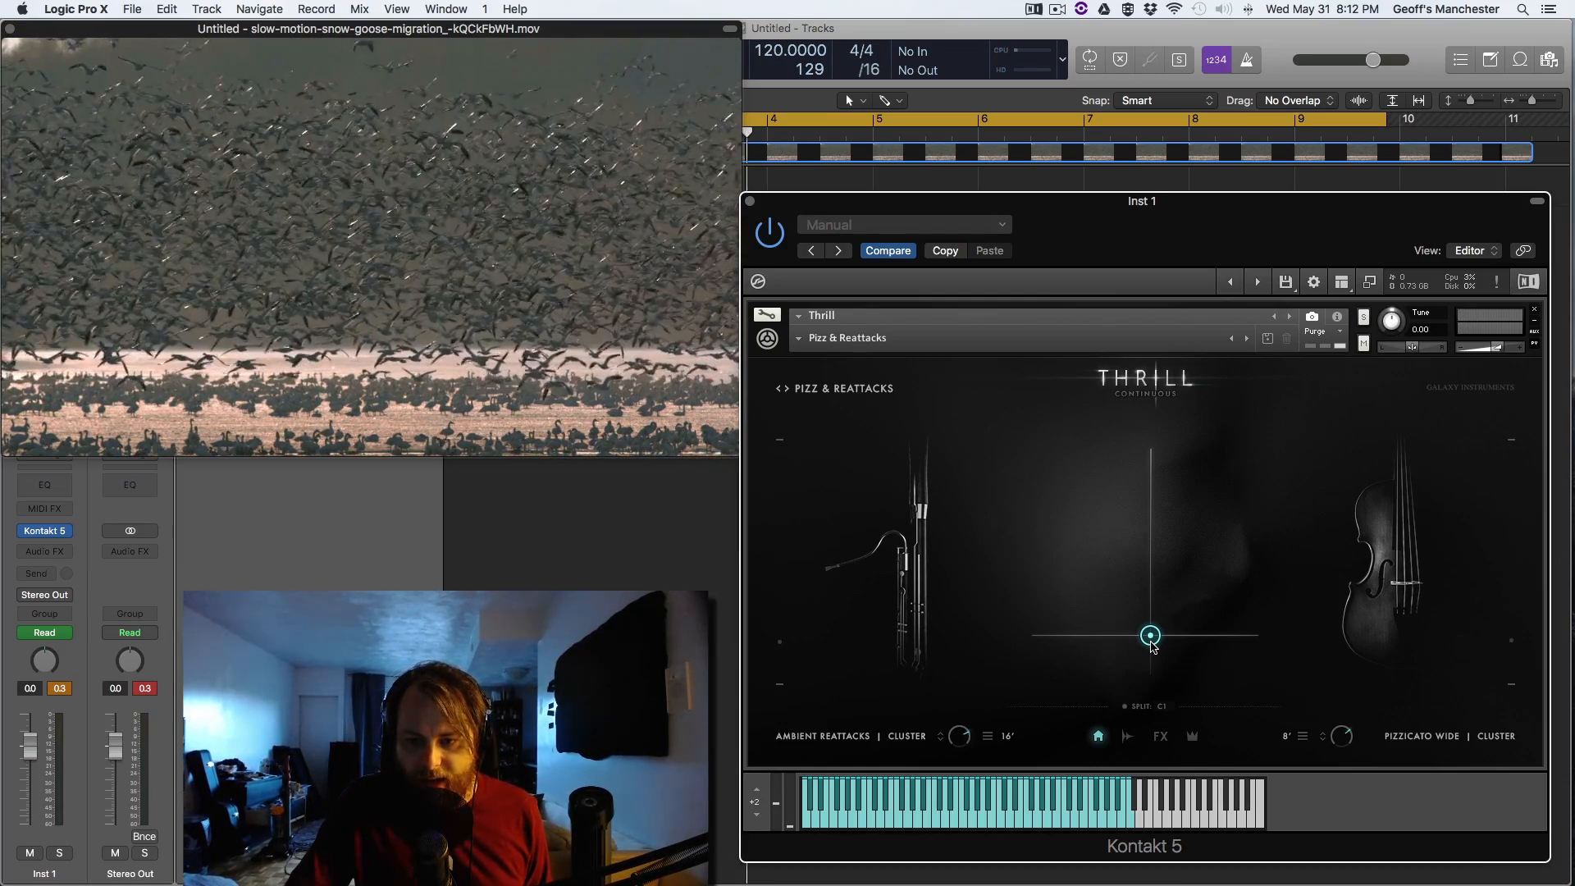
drag(1154, 648, 1200, 499)
- Switch the Do Not Disturb setting in macOS Notification Center and return to the instrument
click(1548, 9)
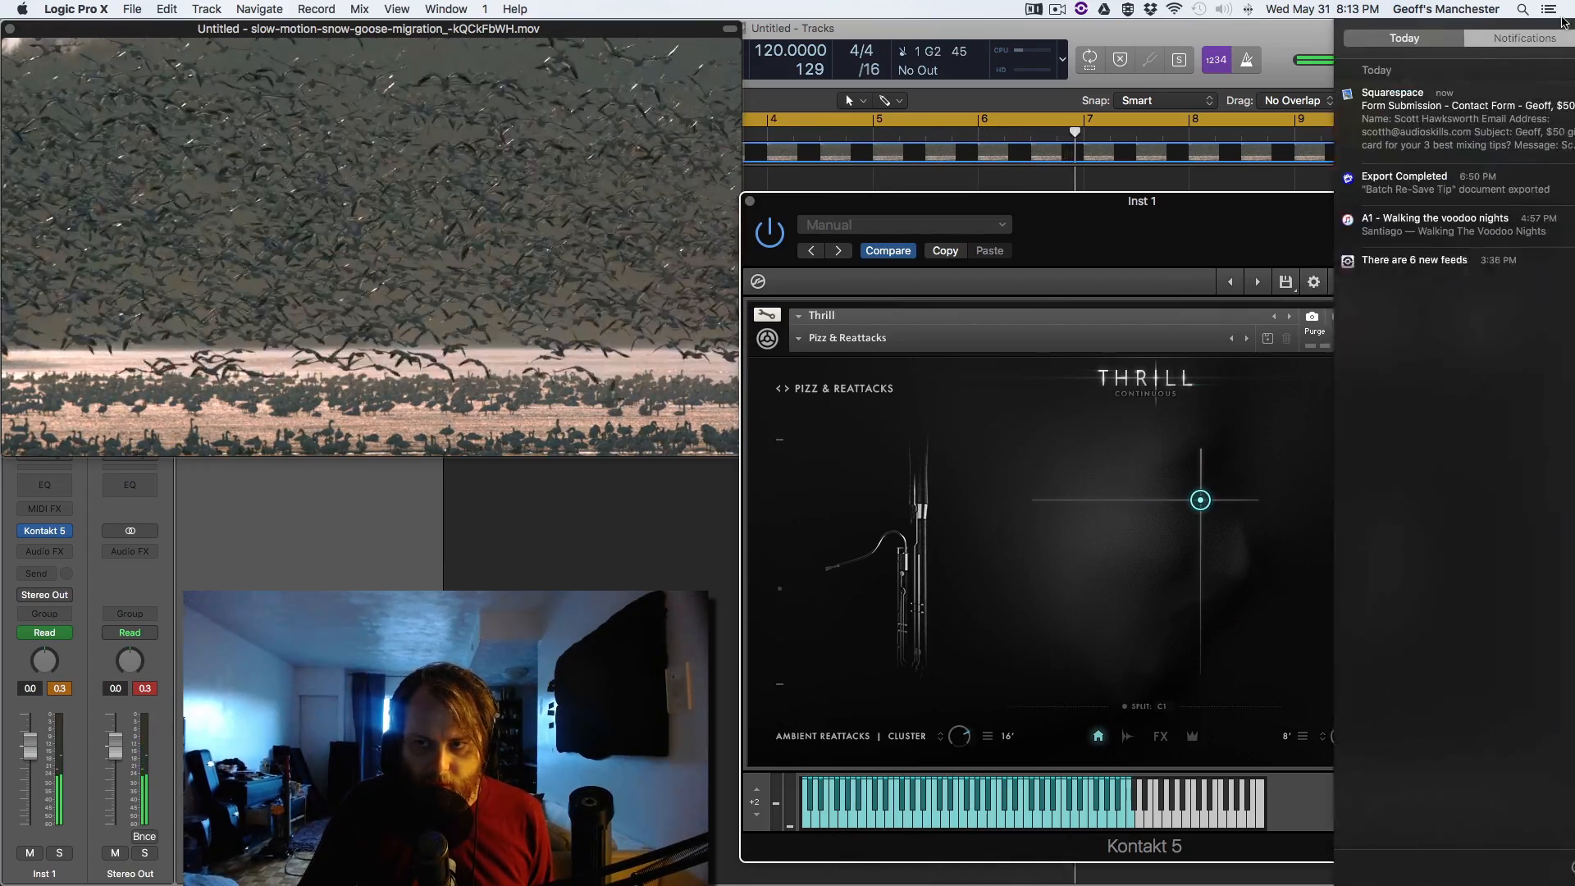
scroll(1542, 82, up, 2)
click(1547, 80)
click(1121, 407)
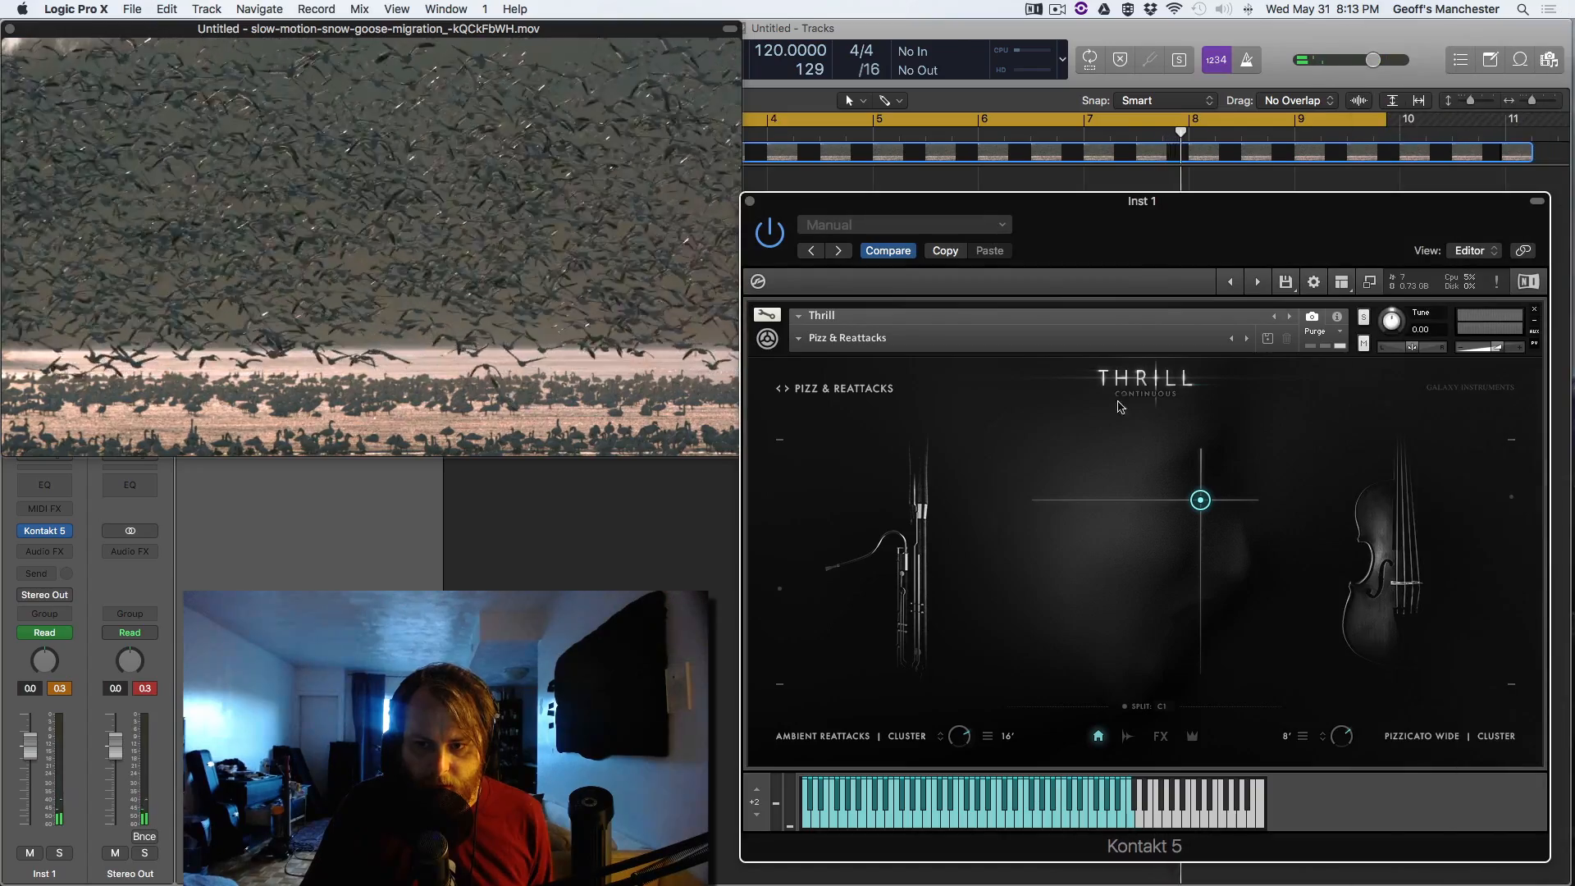
- Move the XY point to the Ambient Reattacks layer's upper corner and load the Icy Tremolo snapshot from the Cluster category
drag(1182, 490, 1035, 452)
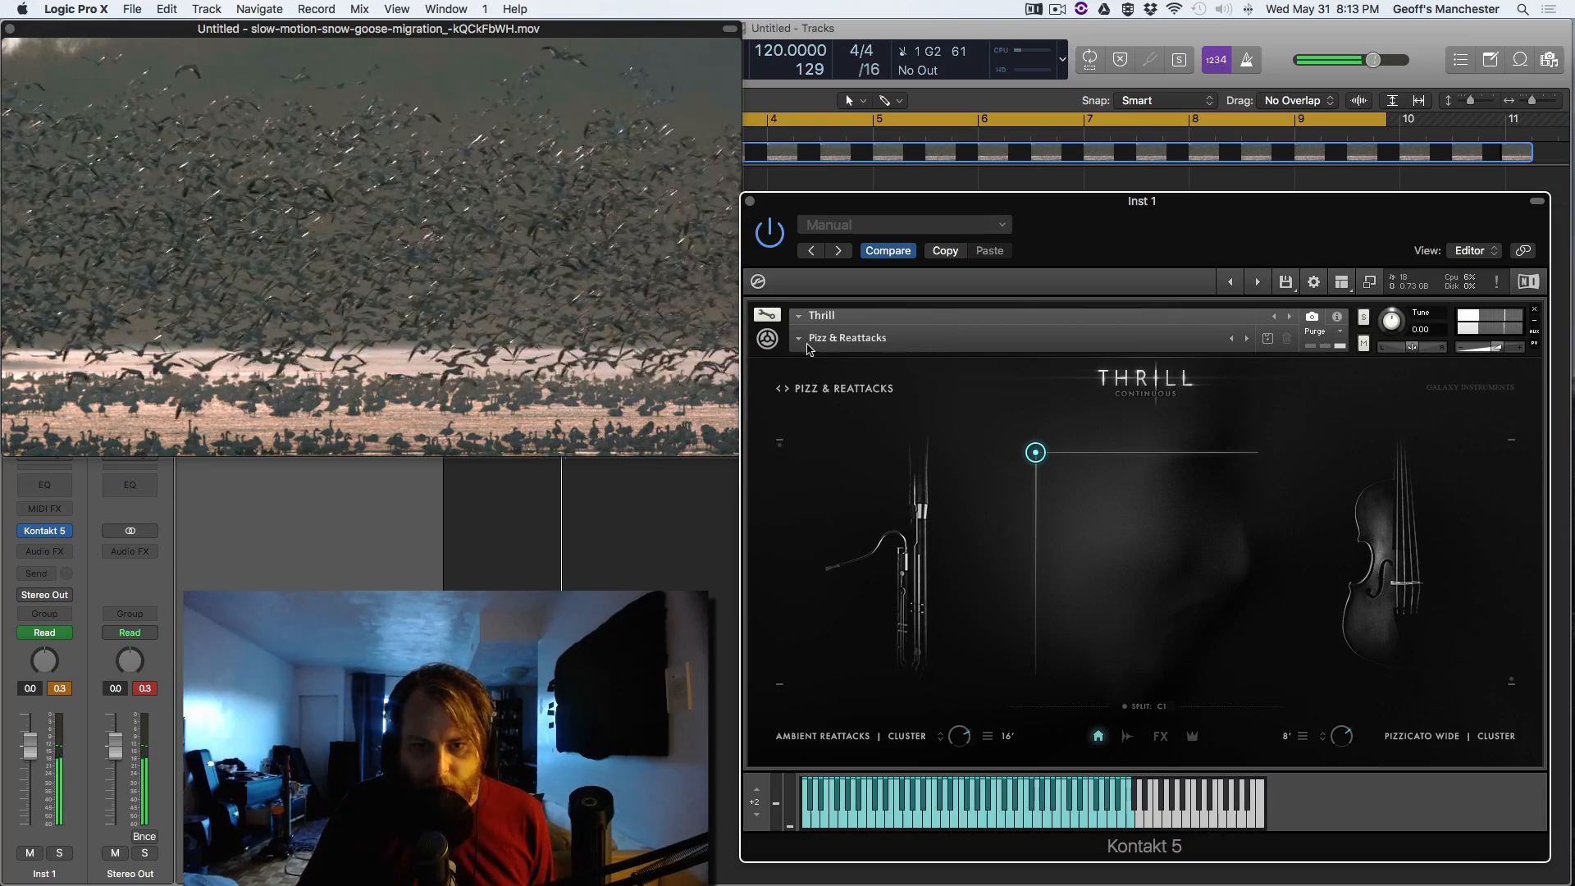
click(801, 343)
mouse_move(831, 357)
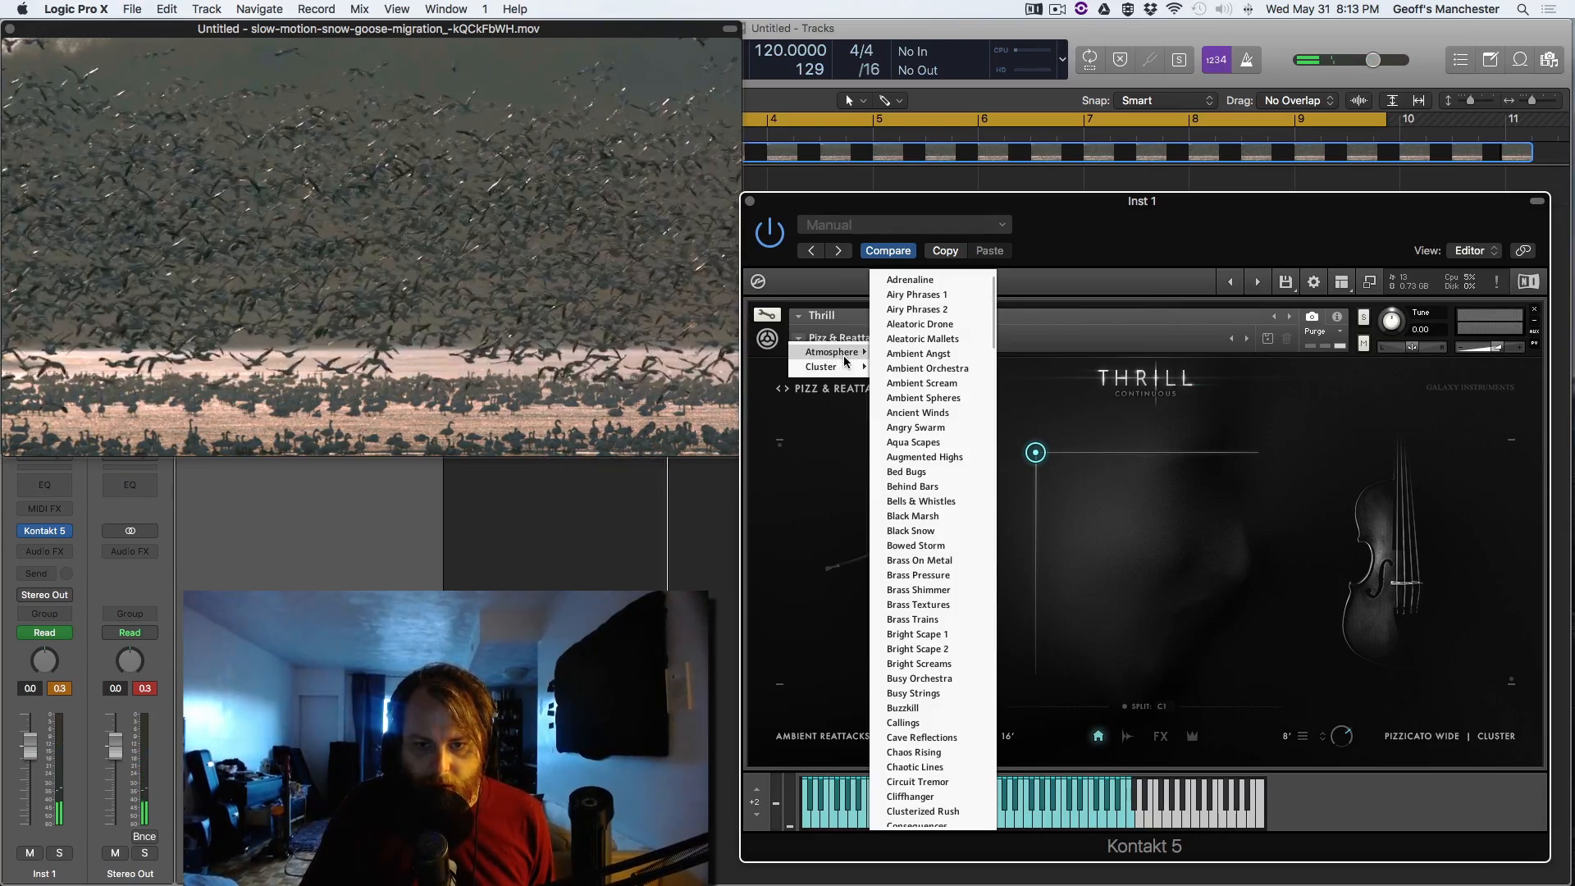
scroll(928, 428, down, 10)
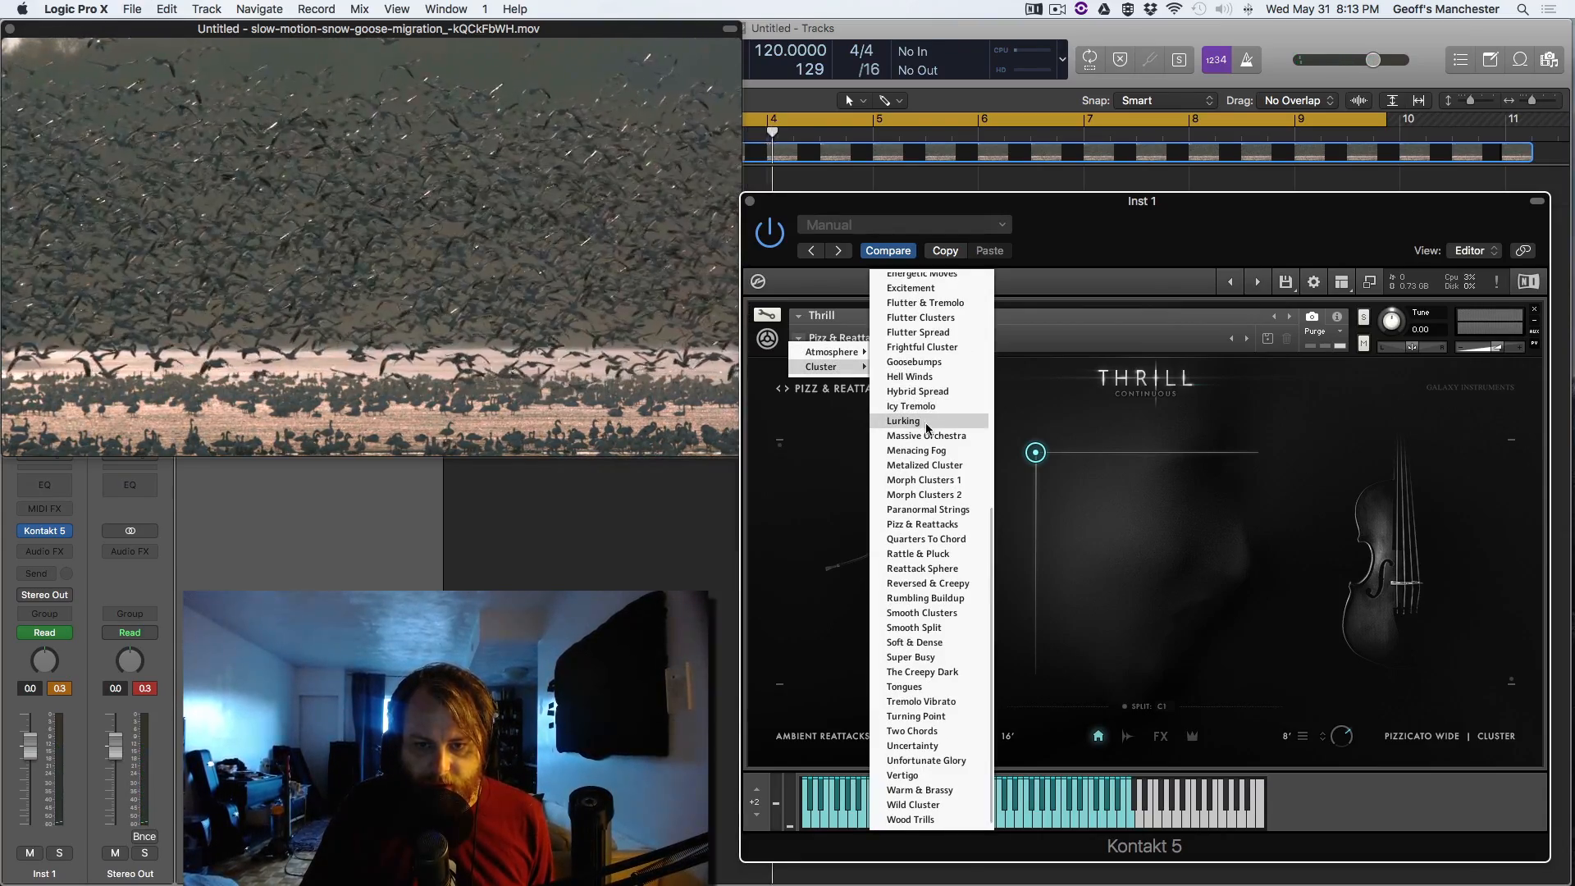
click(928, 408)
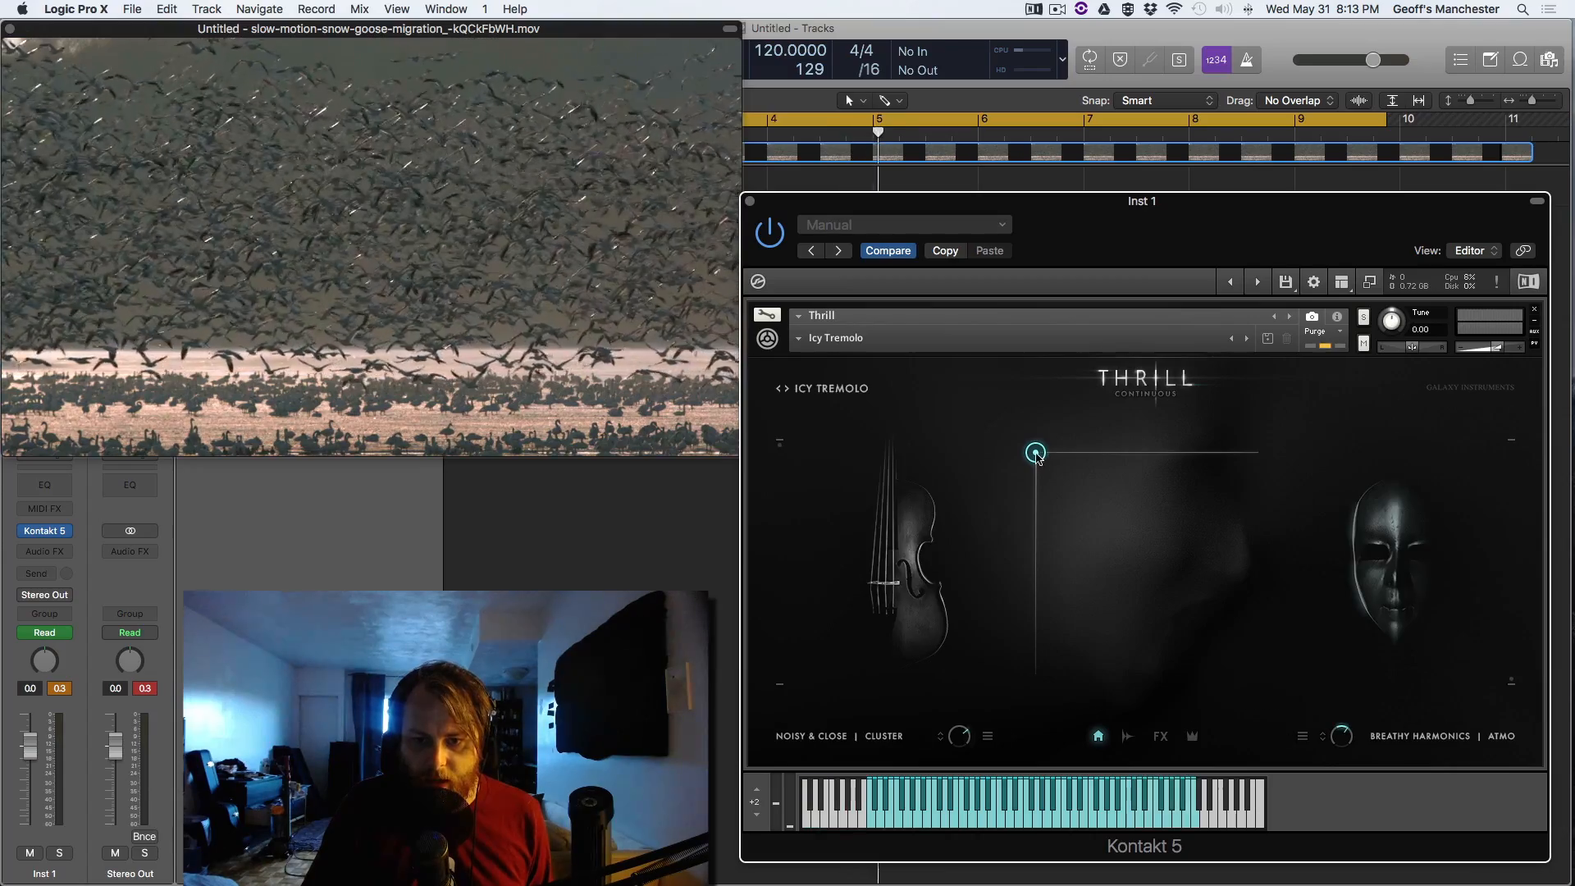
mouse_move(1036, 452)
mouse_down()
mouse_move(1055, 489)
mouse_move(1052, 614)
mouse_move(1116, 641)
mouse_move(1172, 591)
mouse_move(1187, 450)
mouse_move(1220, 451)
mouse_move(1129, 534)
mouse_move(1090, 531)
mouse_move(1069, 450)
mouse_move(1035, 452)
mouse_up()
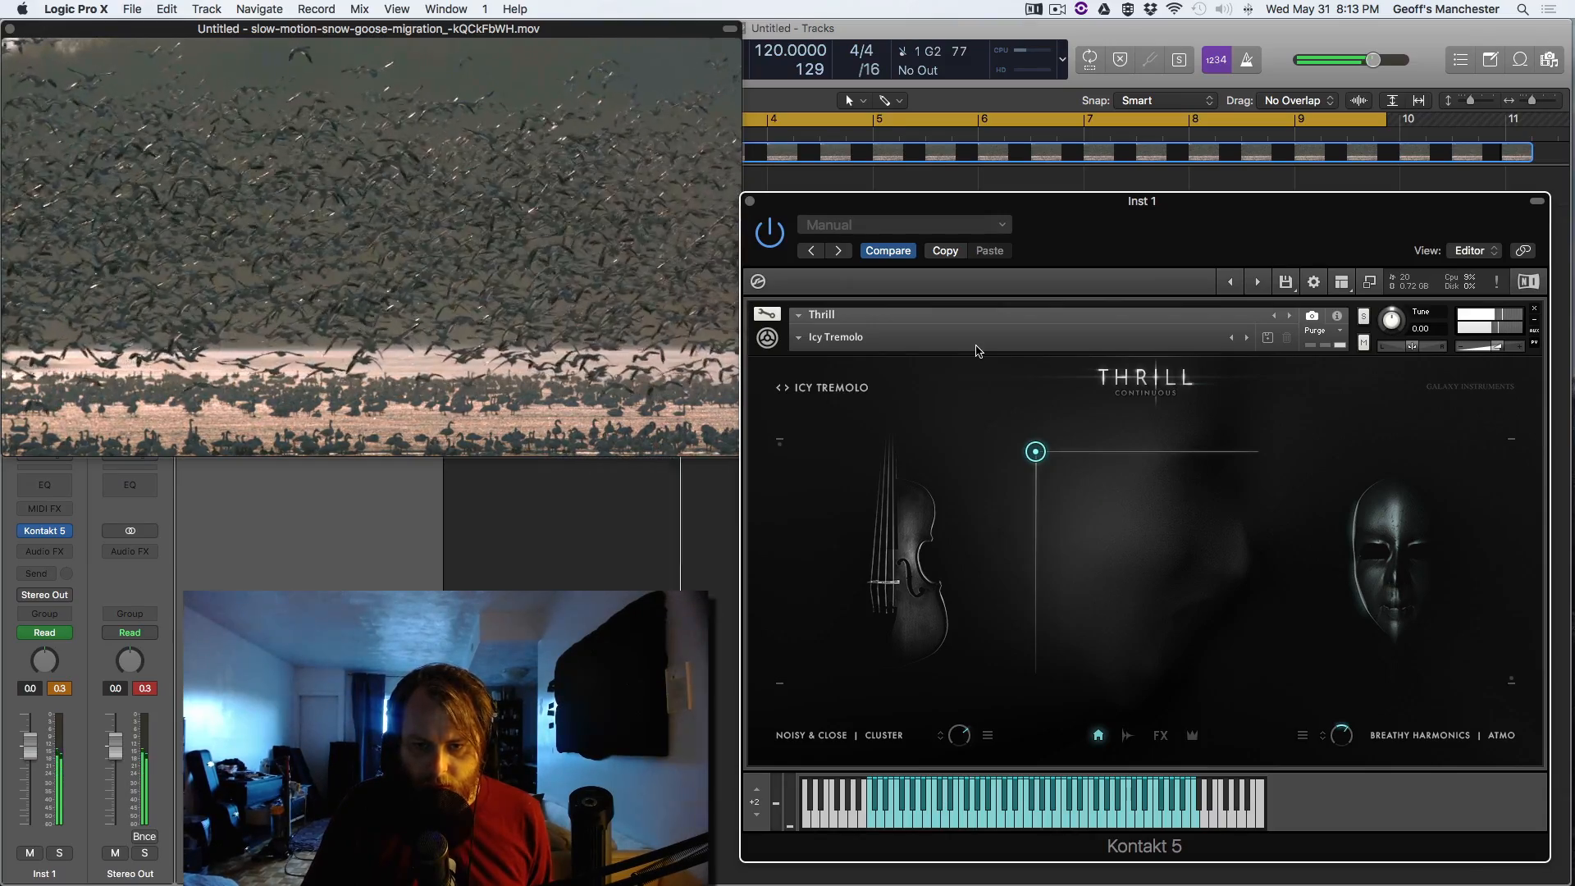
- Load the Voice Scape 1 snapshot from the Atmosphere category and lower the XY point to mid-height on the Unspoken layer's side
click(801, 339)
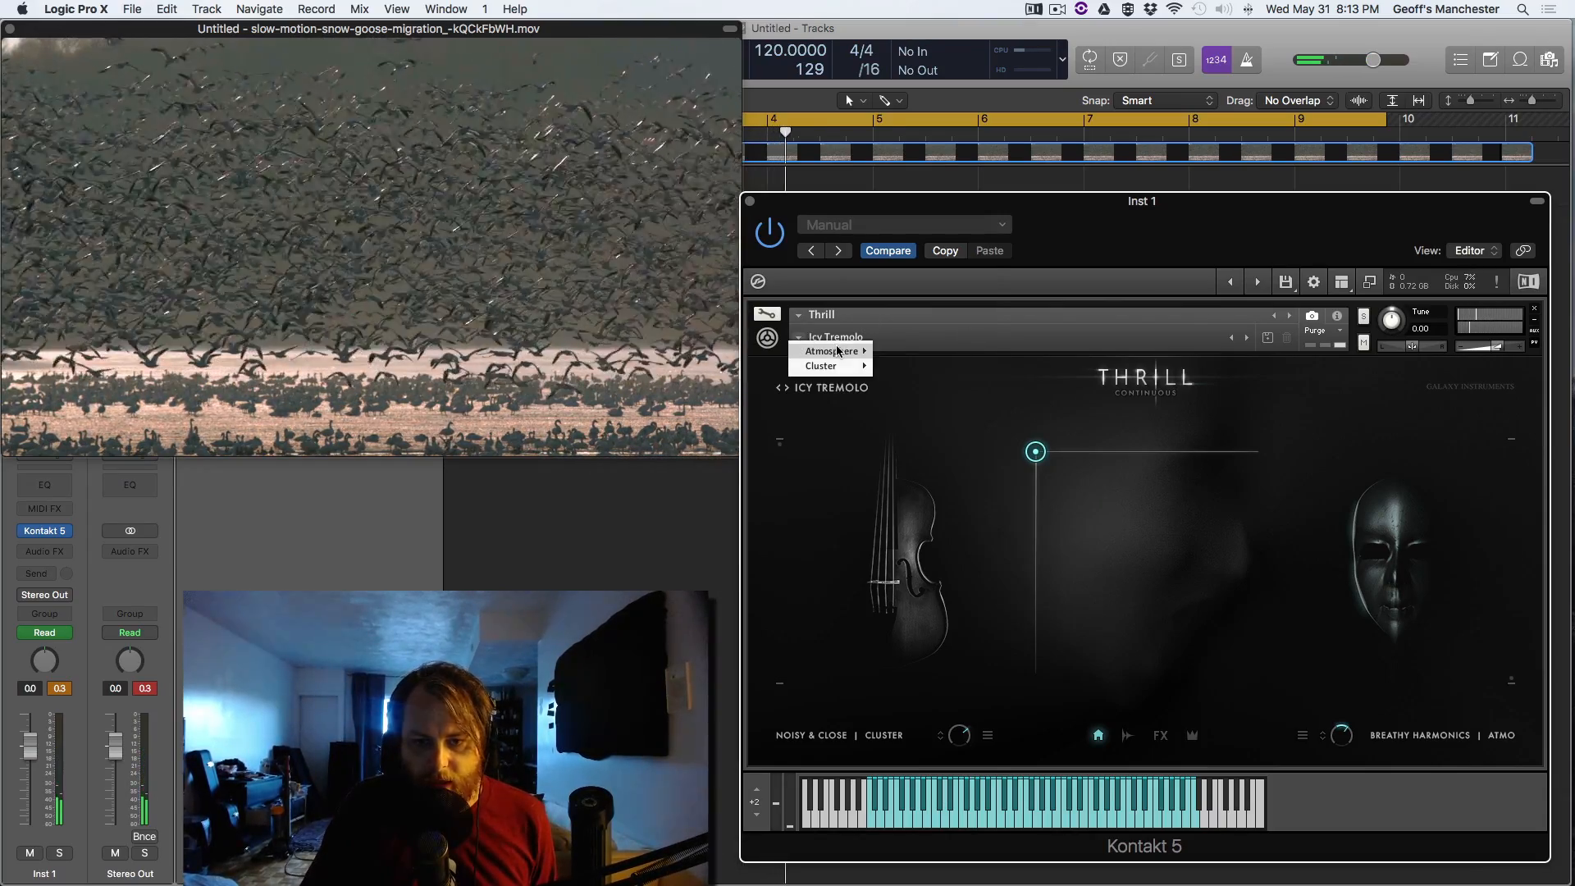
mouse_move(838, 352)
scroll(933, 361, down, 15)
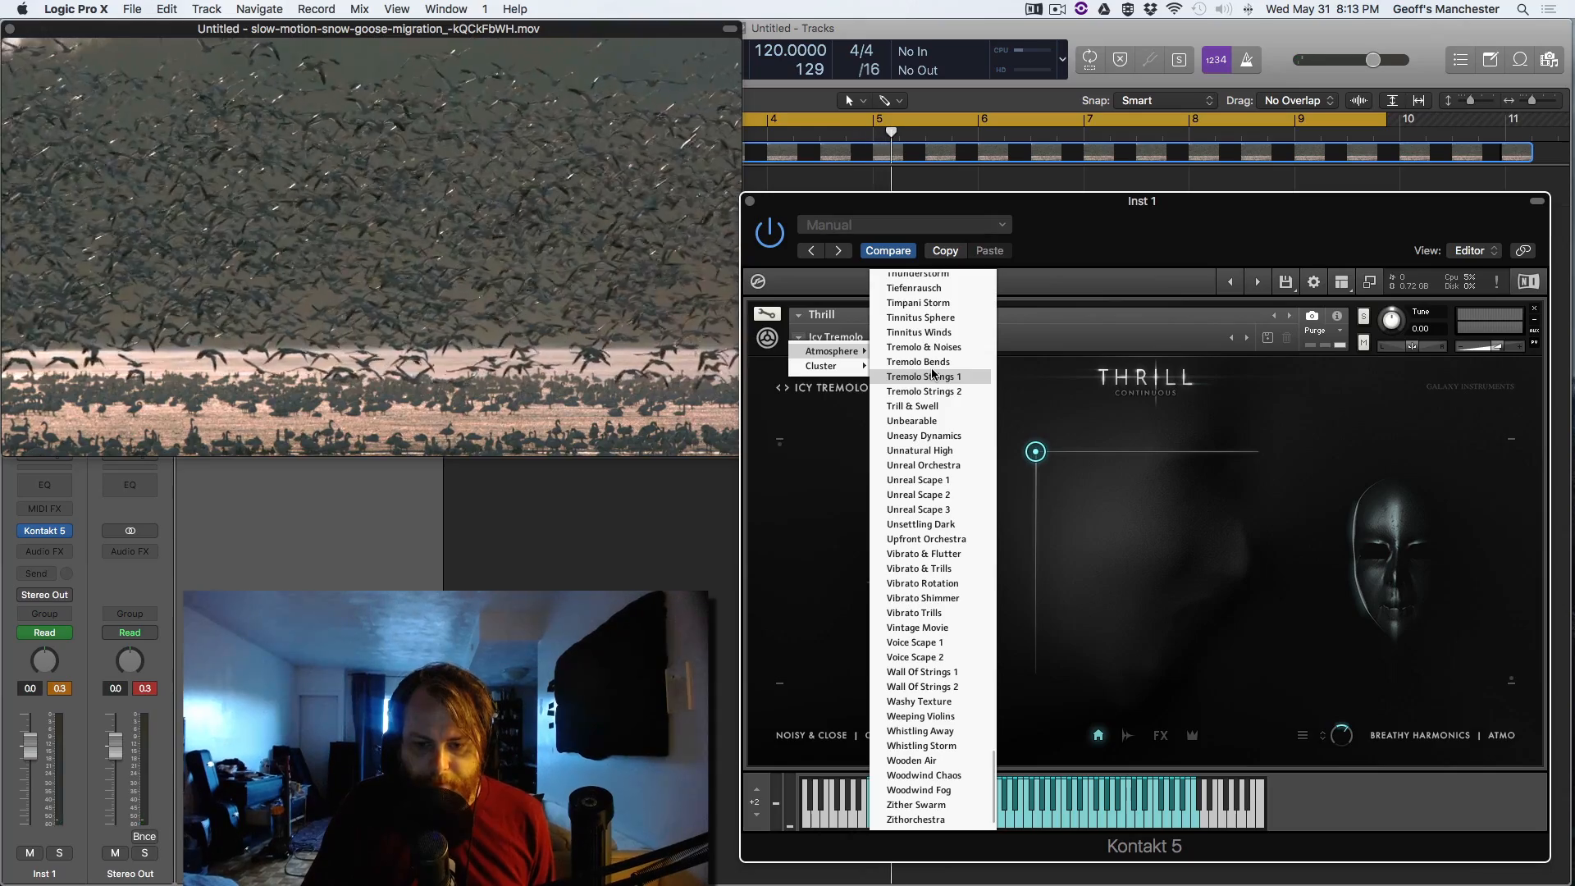
click(921, 643)
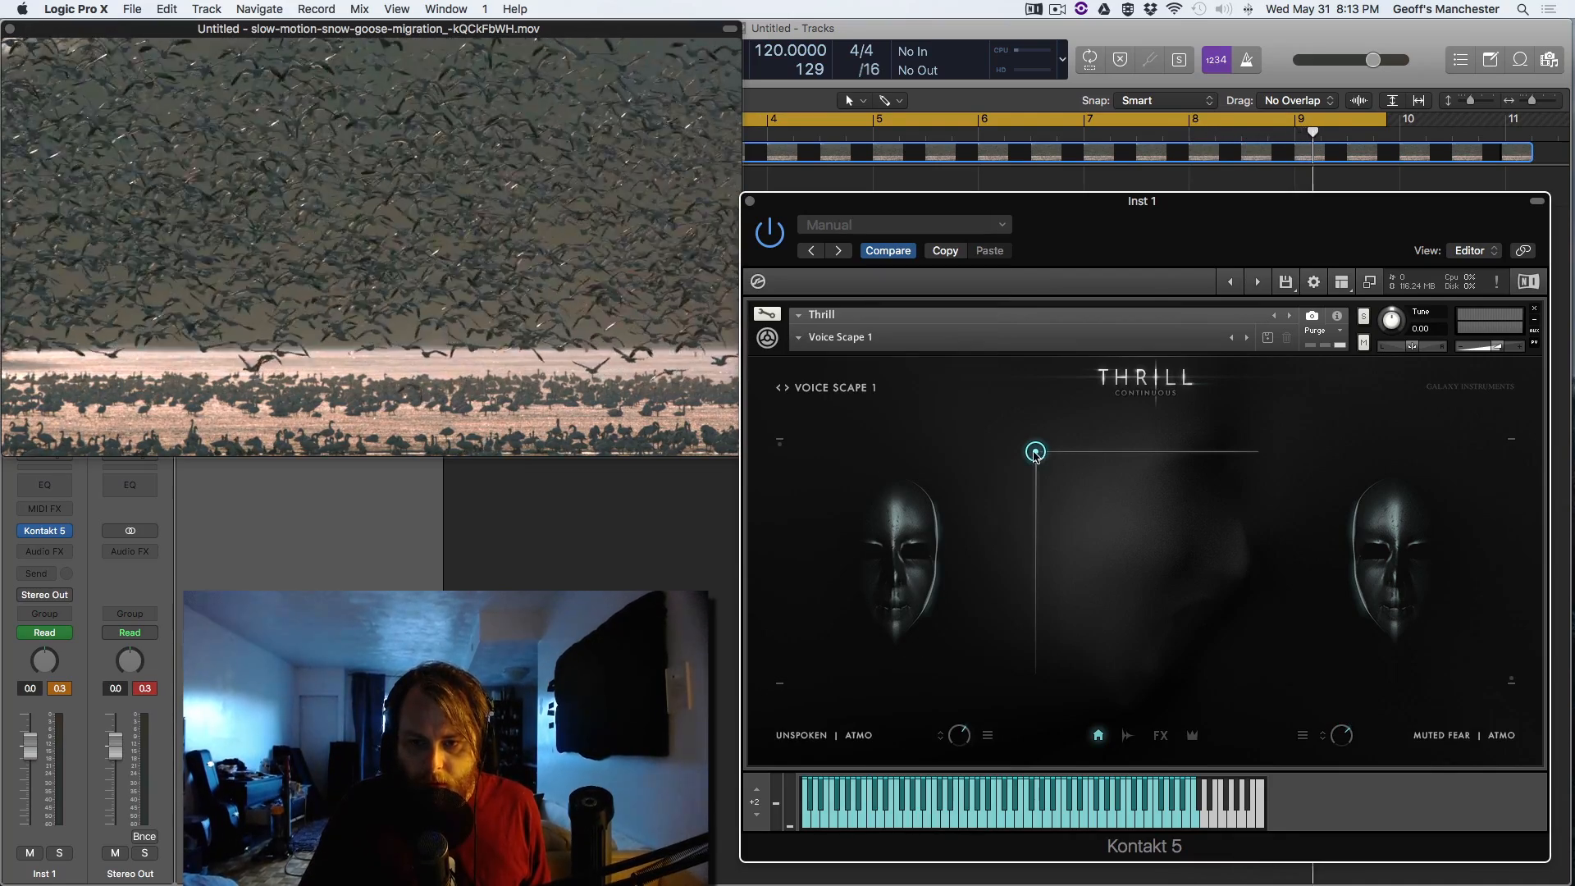
drag(1036, 454, 1033, 575)
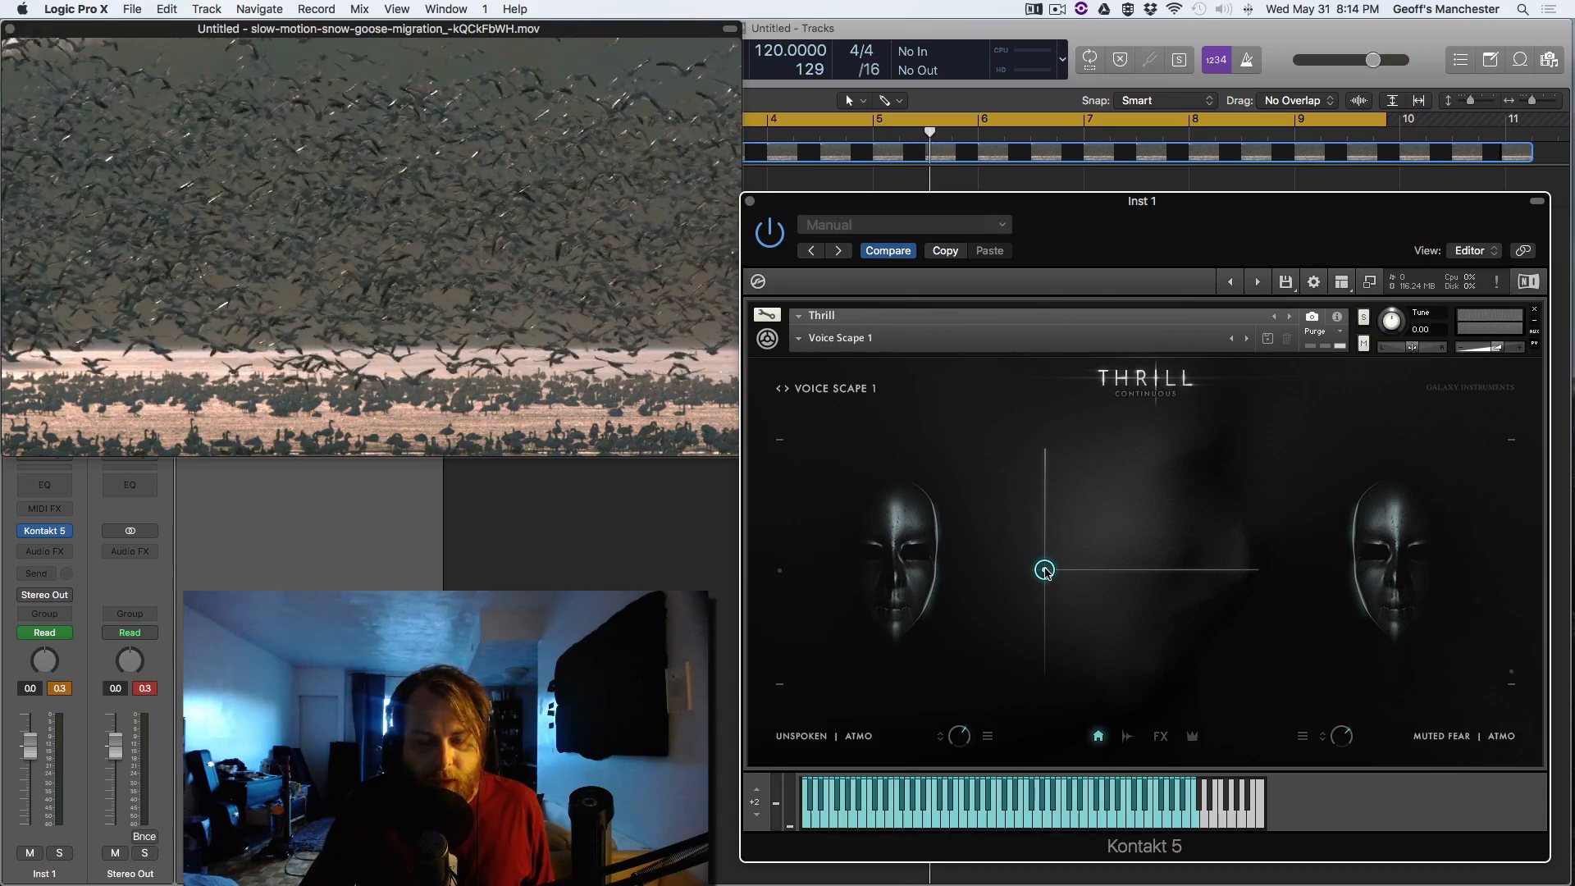
- Load the Voice Scape 2 snapshot and sweep the XY point between both layers, ending near the Sad & Breathy 2 layer's upper corner
click(1250, 342)
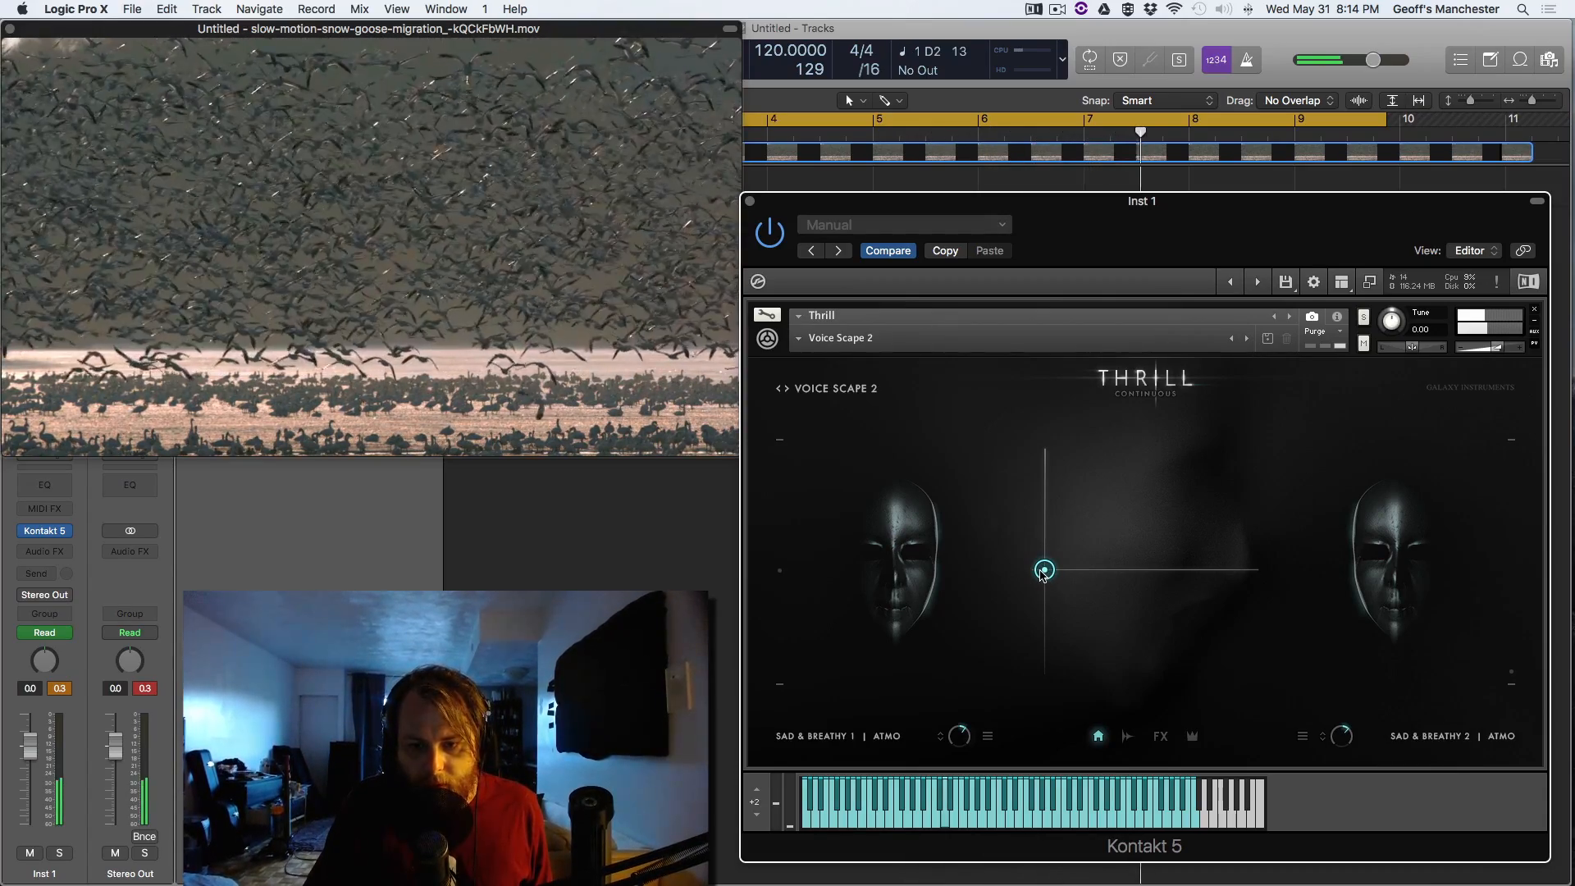
drag(1043, 571, 1034, 495)
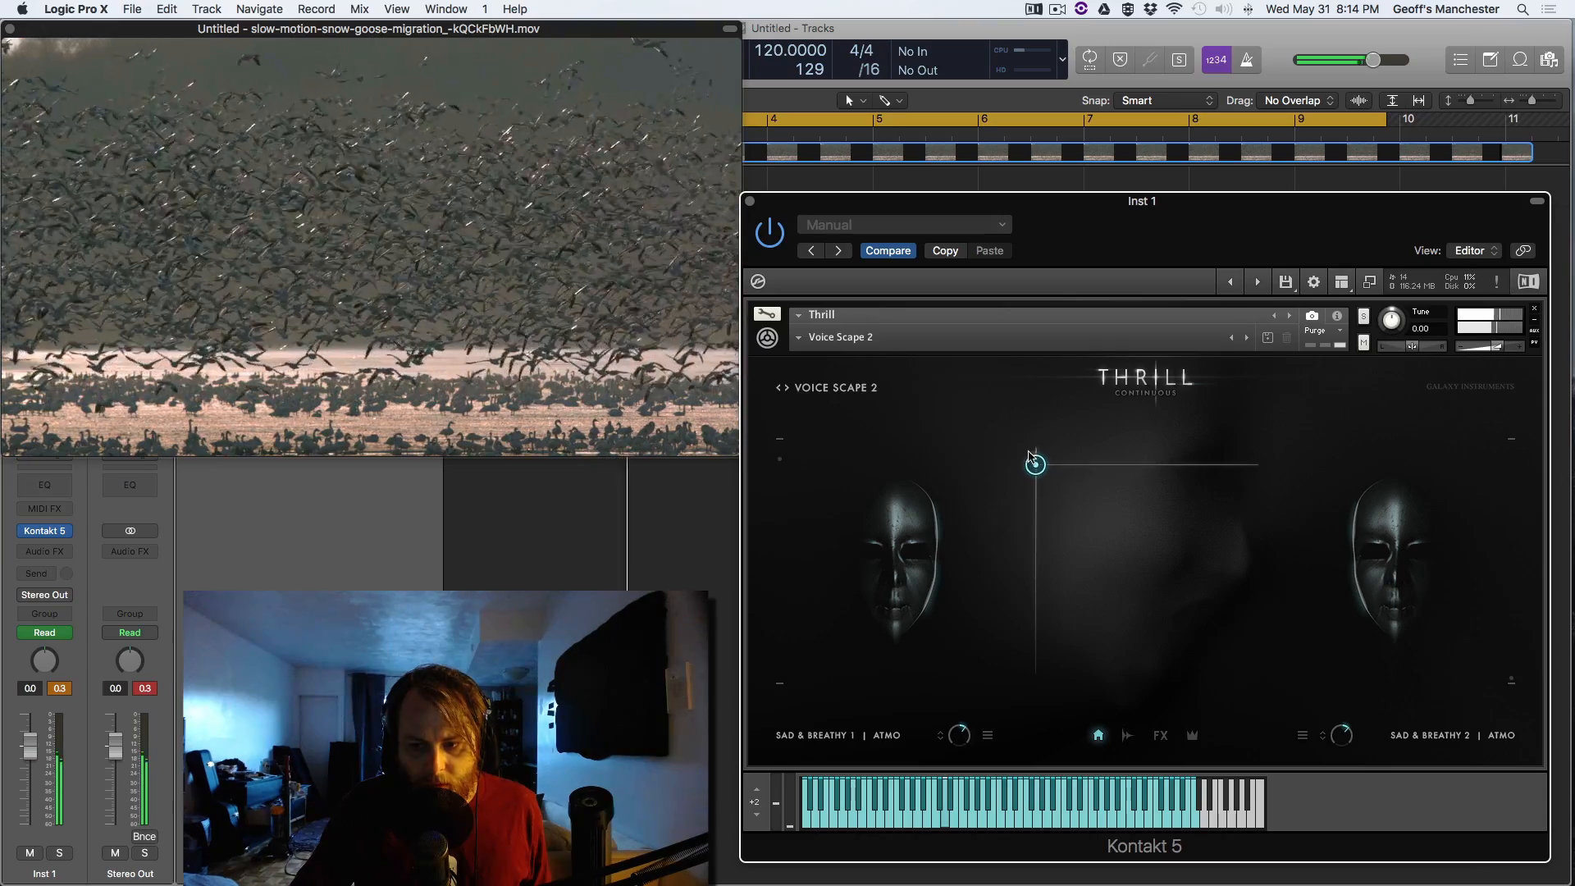
drag(1030, 456, 1241, 561)
drag(1225, 583, 1069, 545)
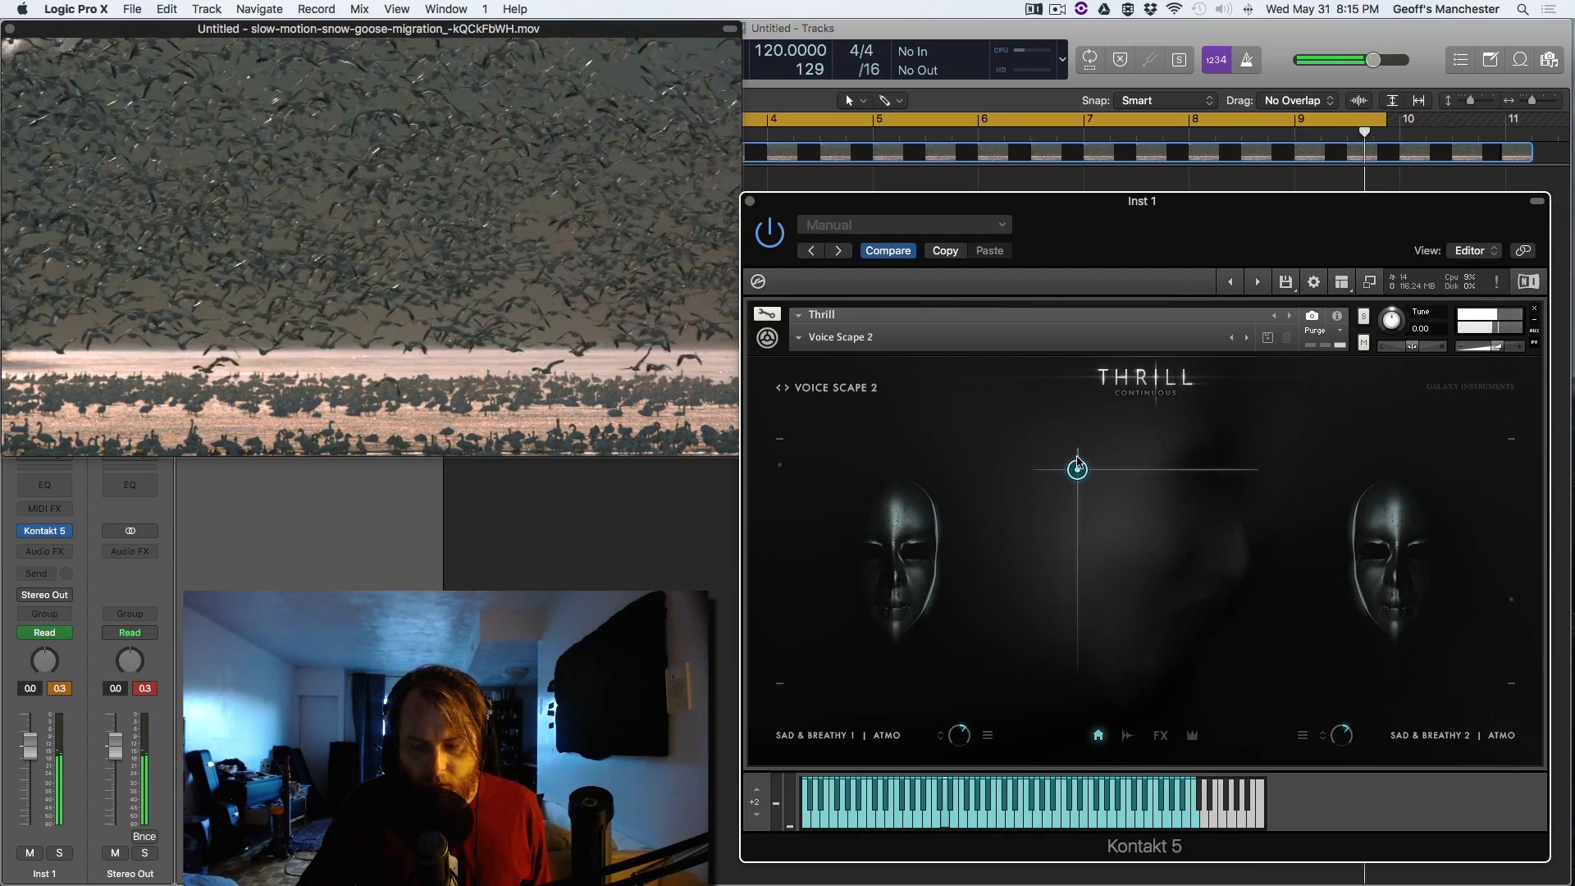
drag(1078, 461, 1147, 494)
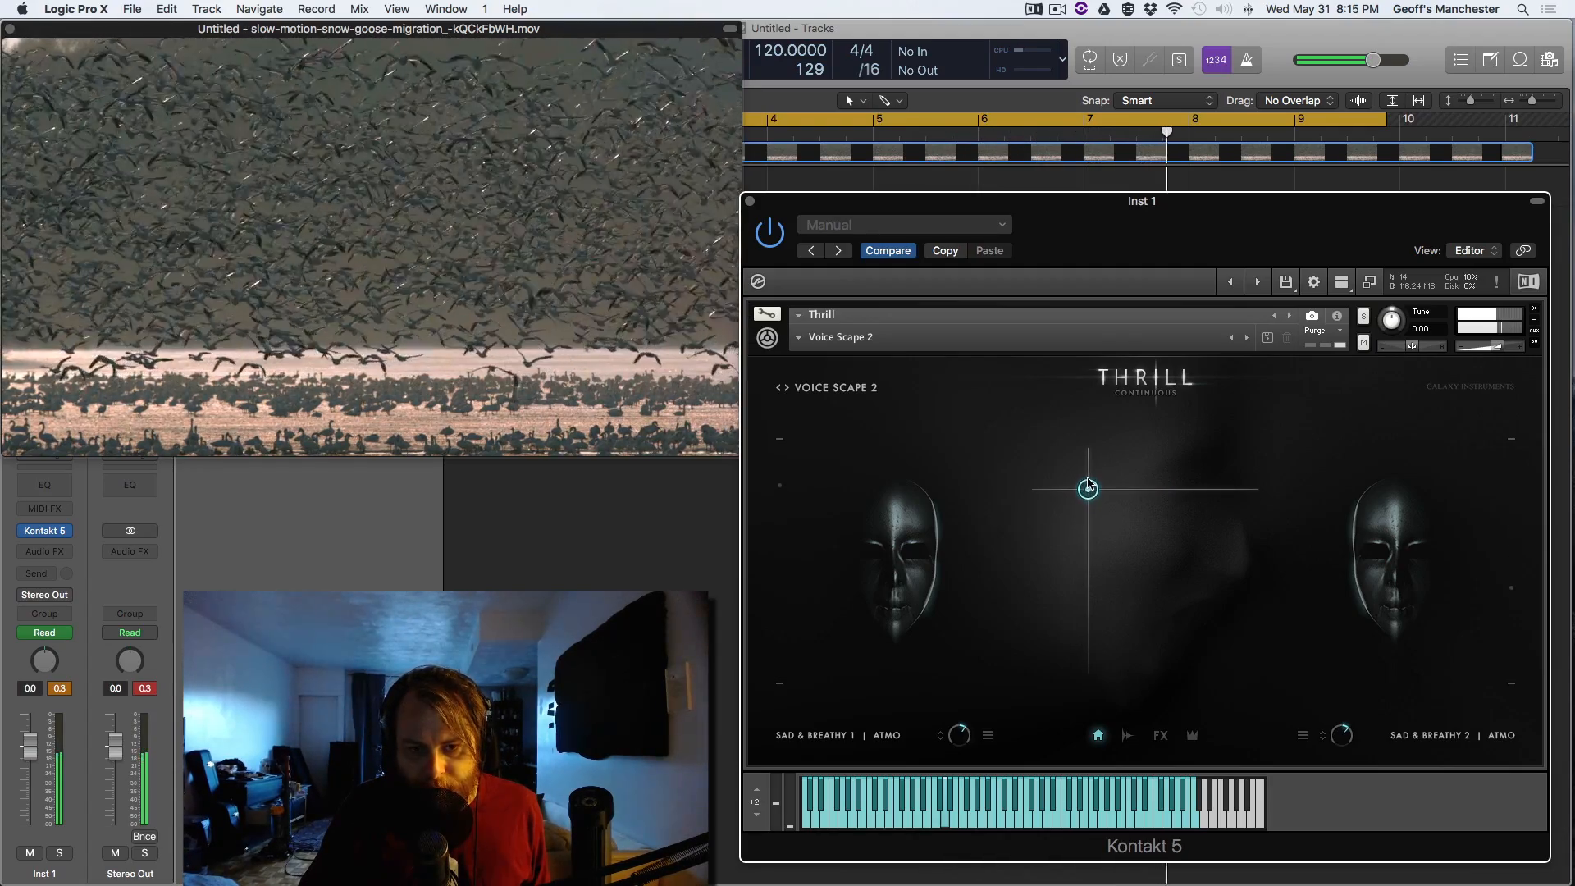
drag(1100, 479, 1166, 502)
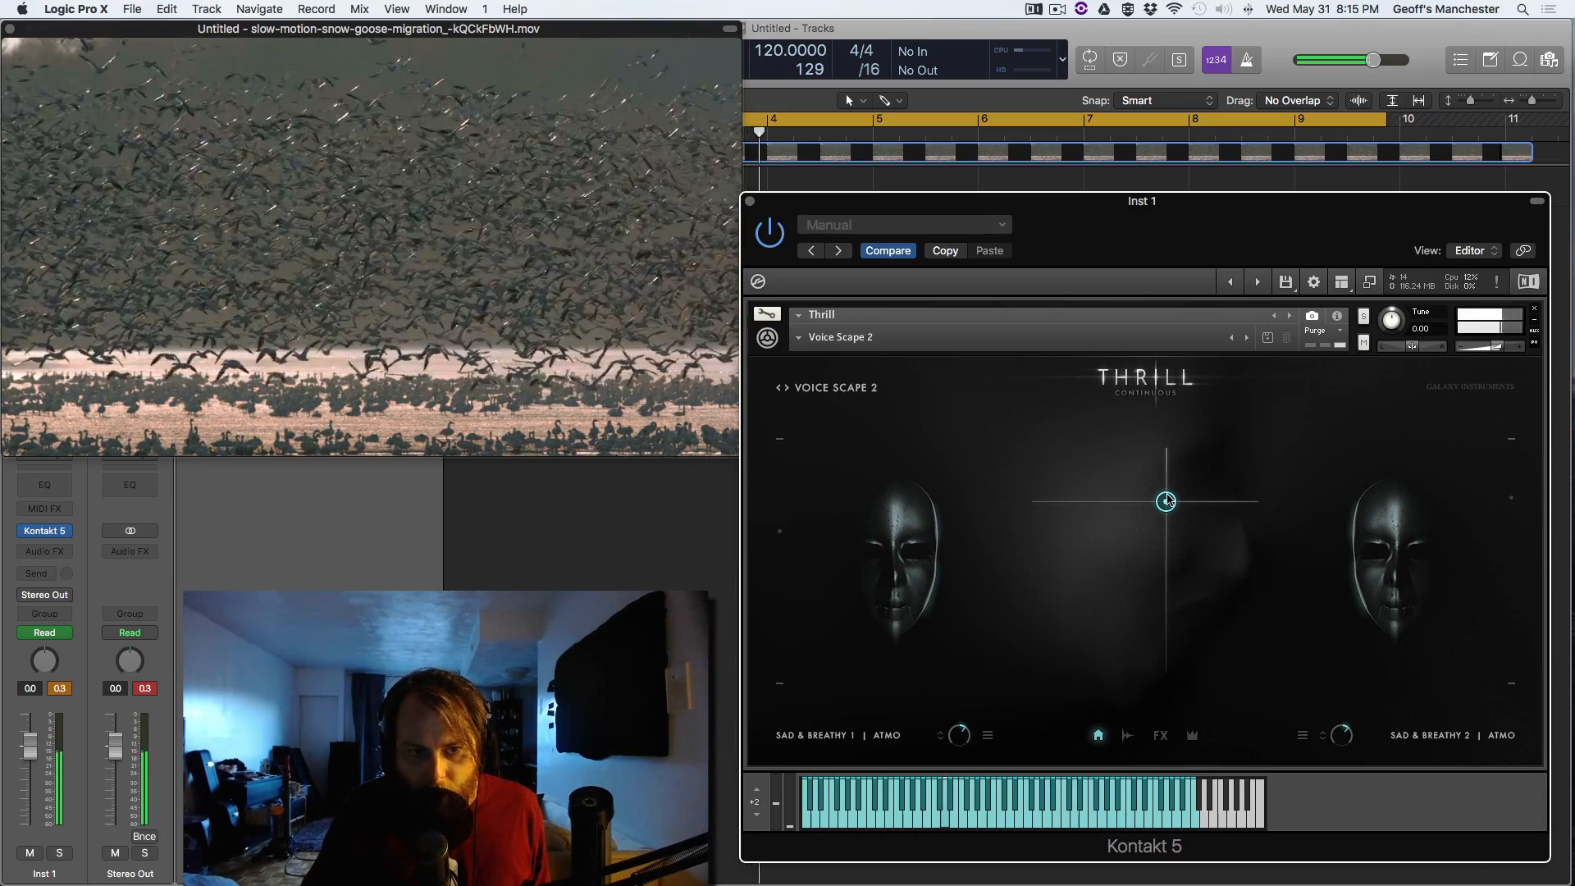
drag(1166, 501, 1228, 483)
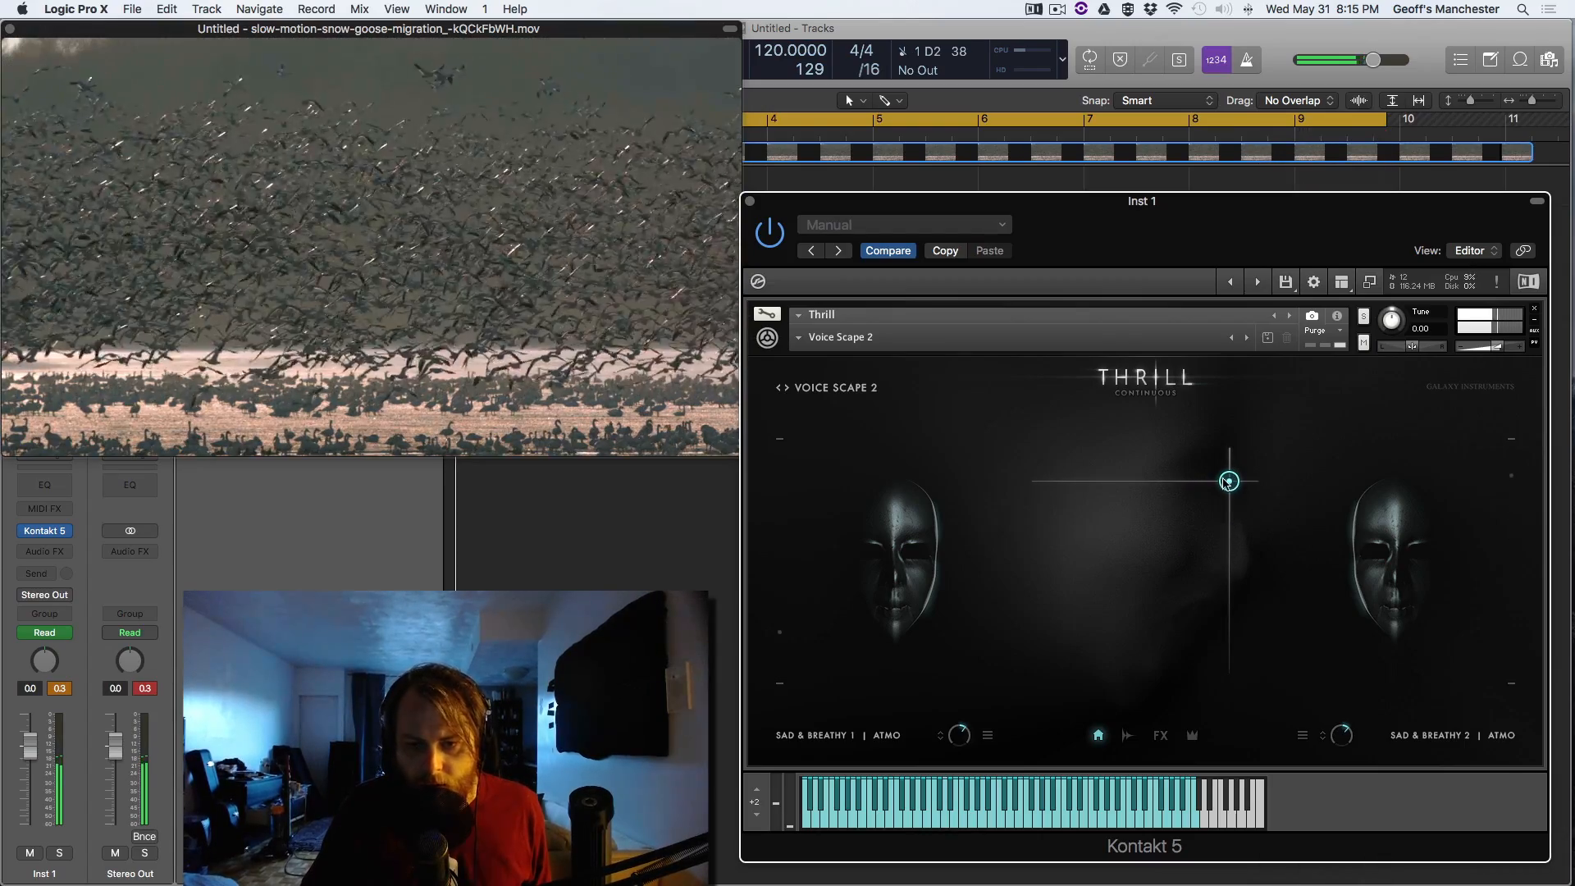
- Browse the Atmosphere and Cluster snapshots, then move the XY point low on the Sad & Breathy 1 layer's side
click(803, 340)
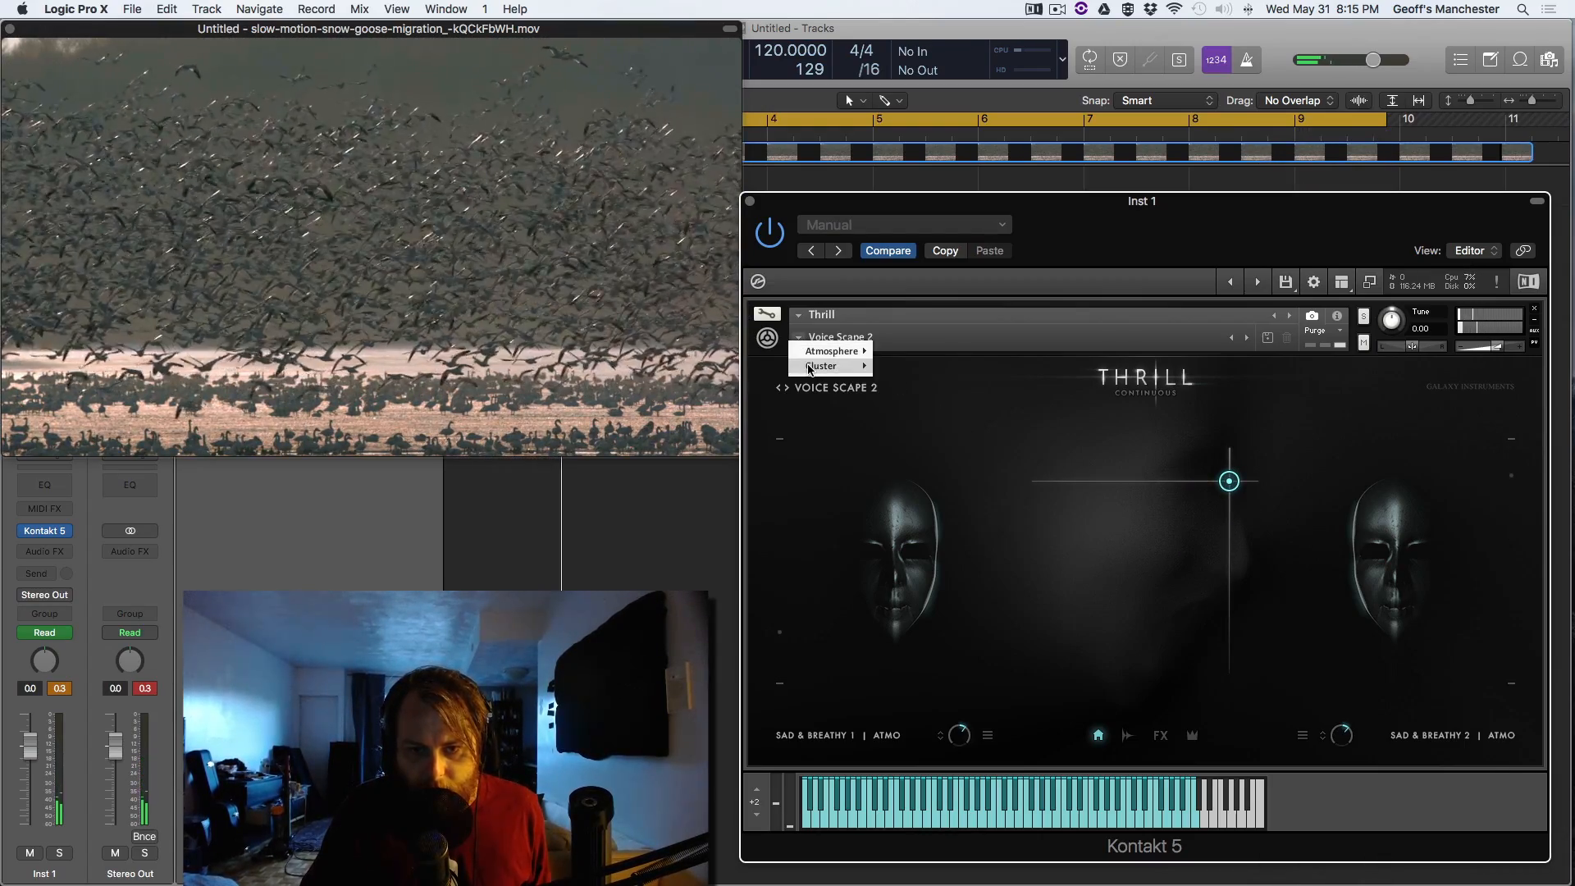
mouse_move(830, 351)
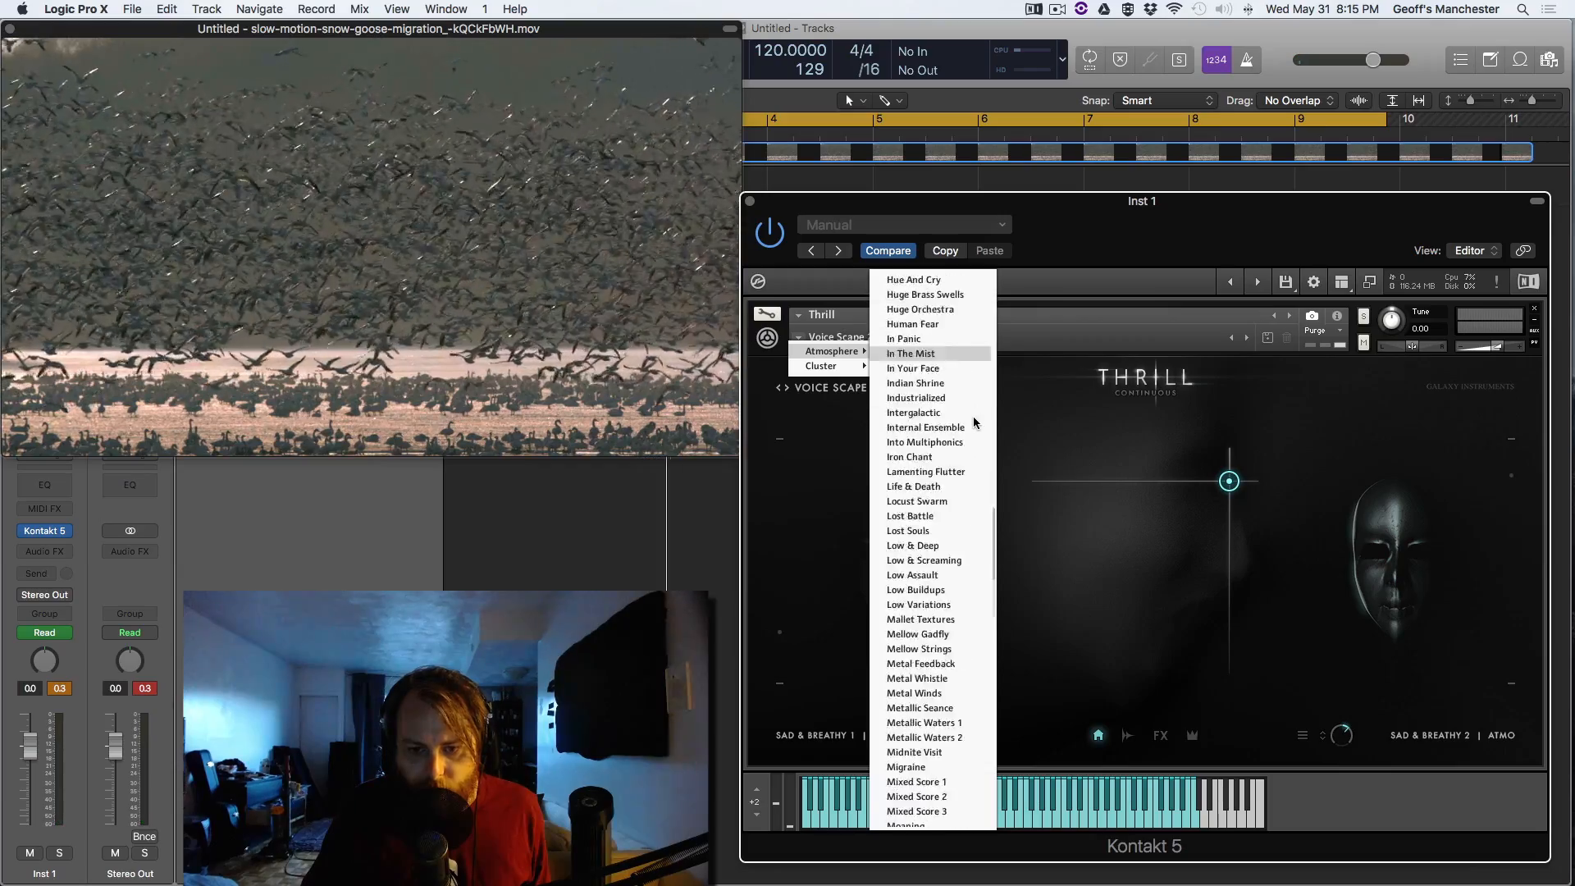
scroll(972, 416, down, 20)
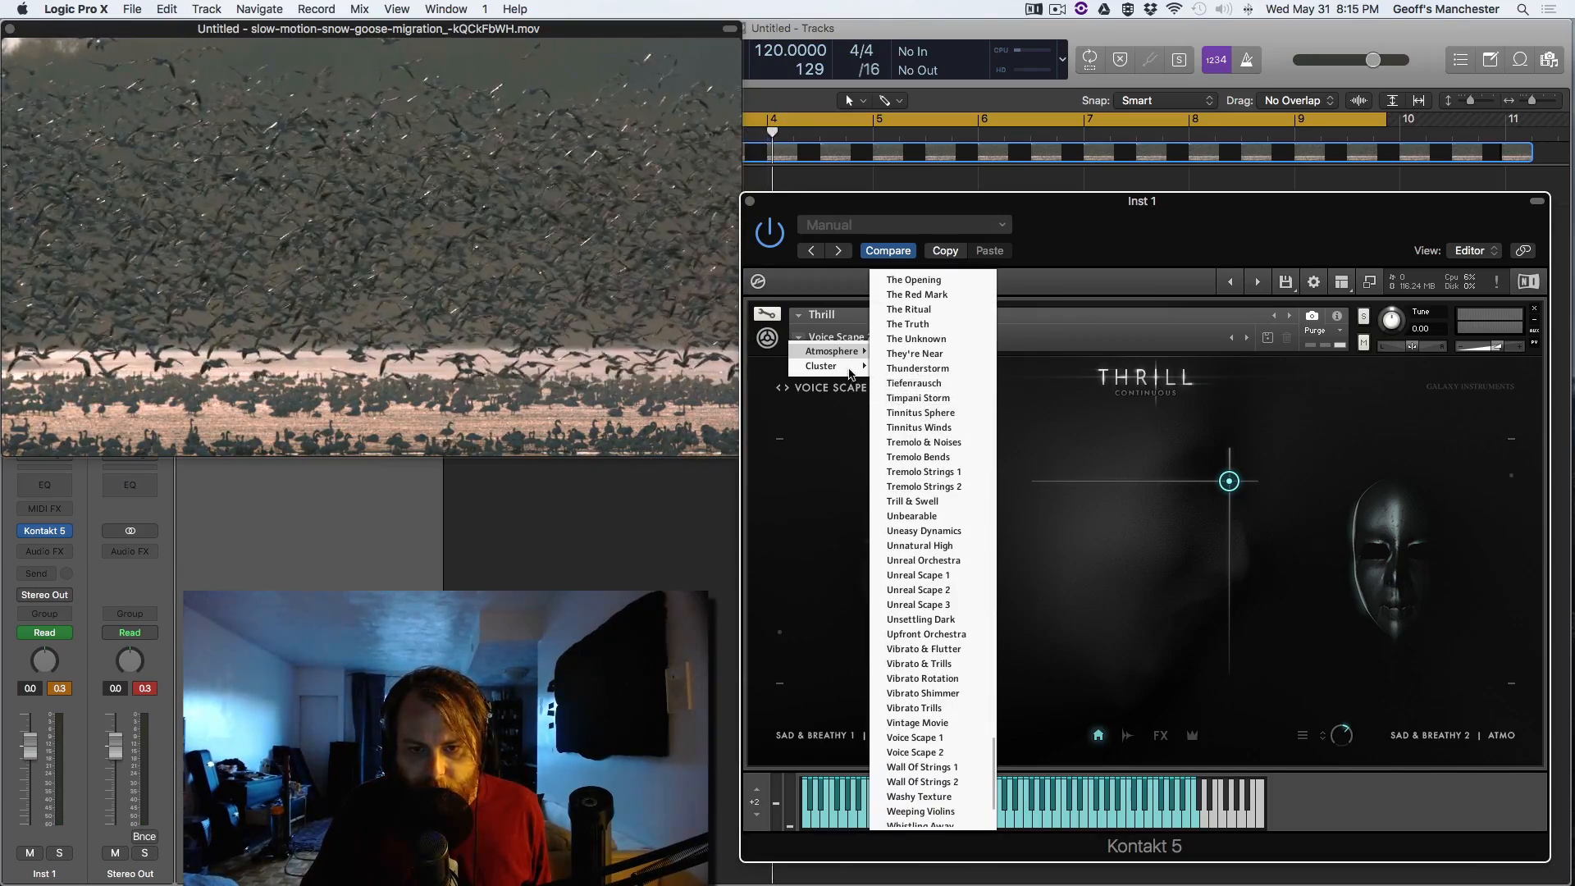
scroll(926, 438, down, 5)
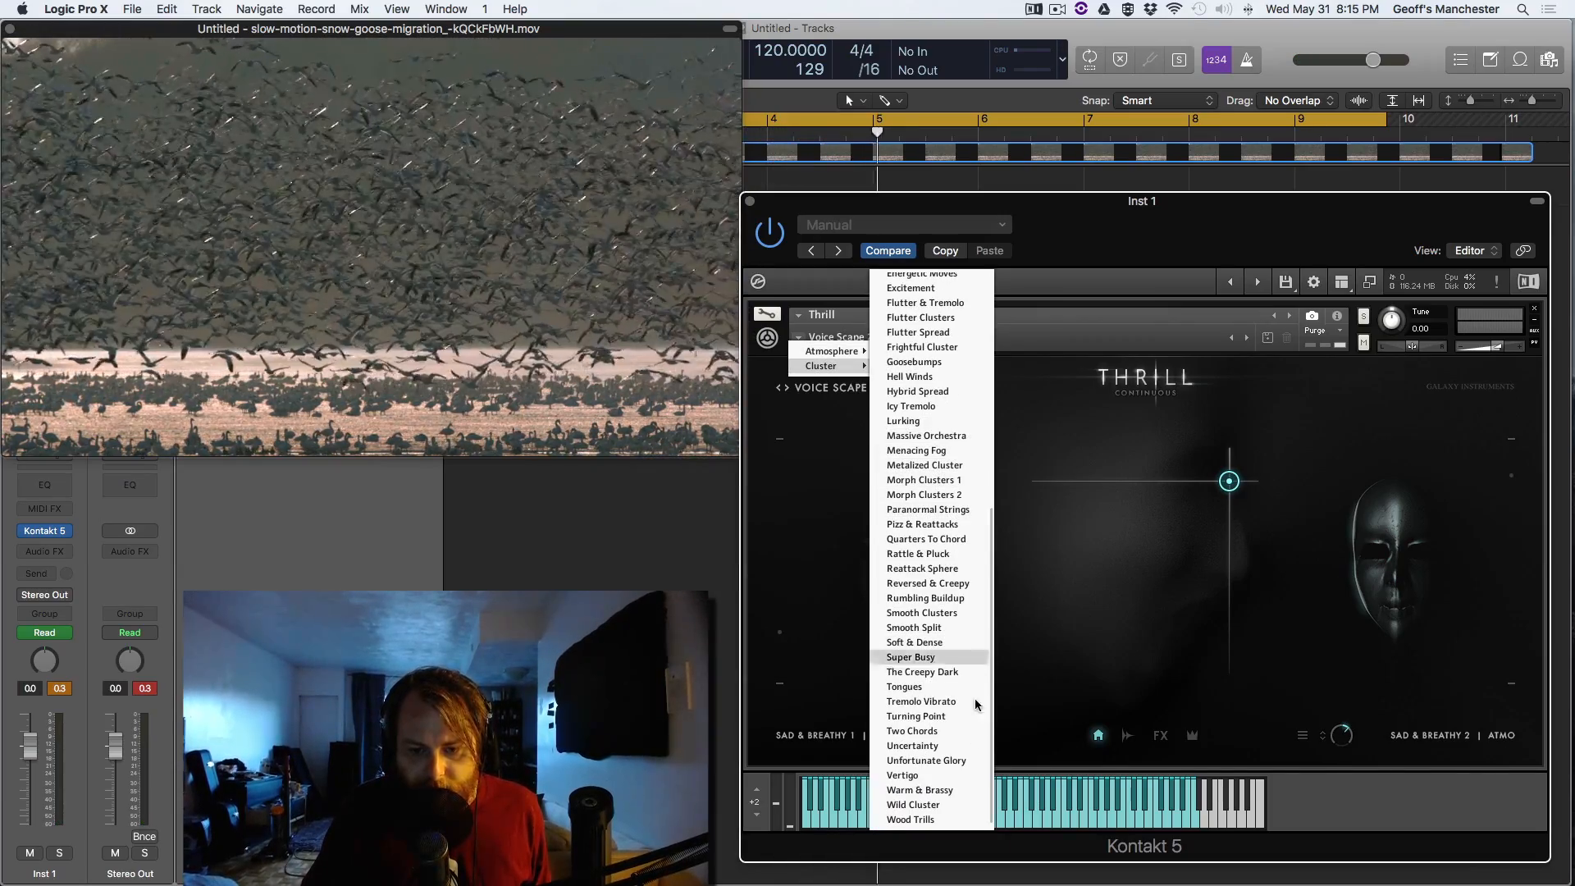
click(915, 731)
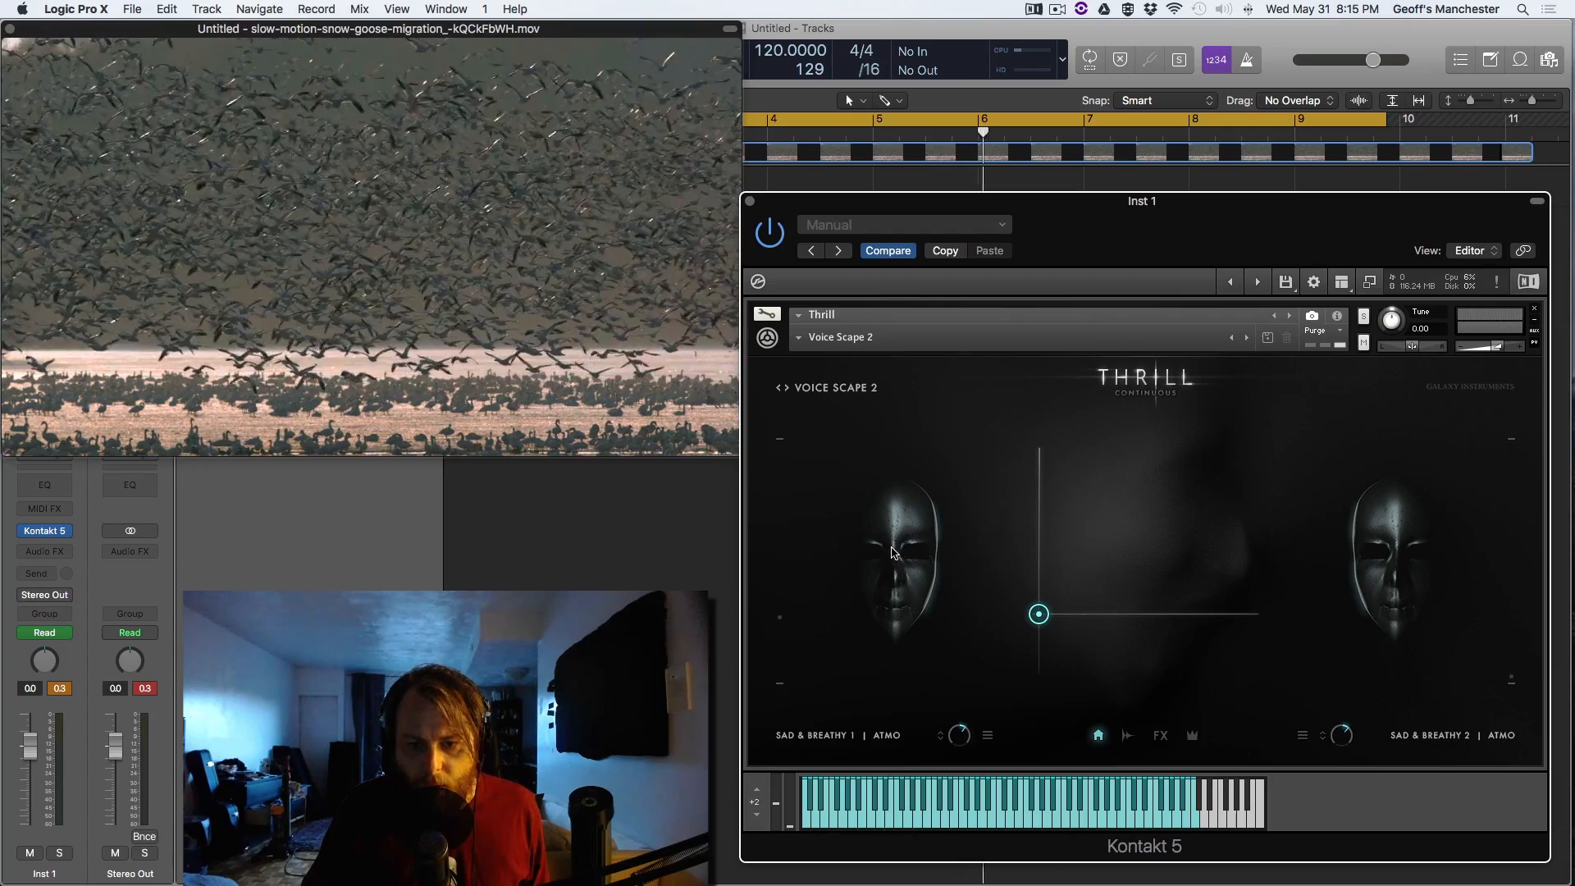
- Load the Voice Scape 1 main preset and replace its Muted Fear layer with Dark Fog from the Voices category
click(846, 391)
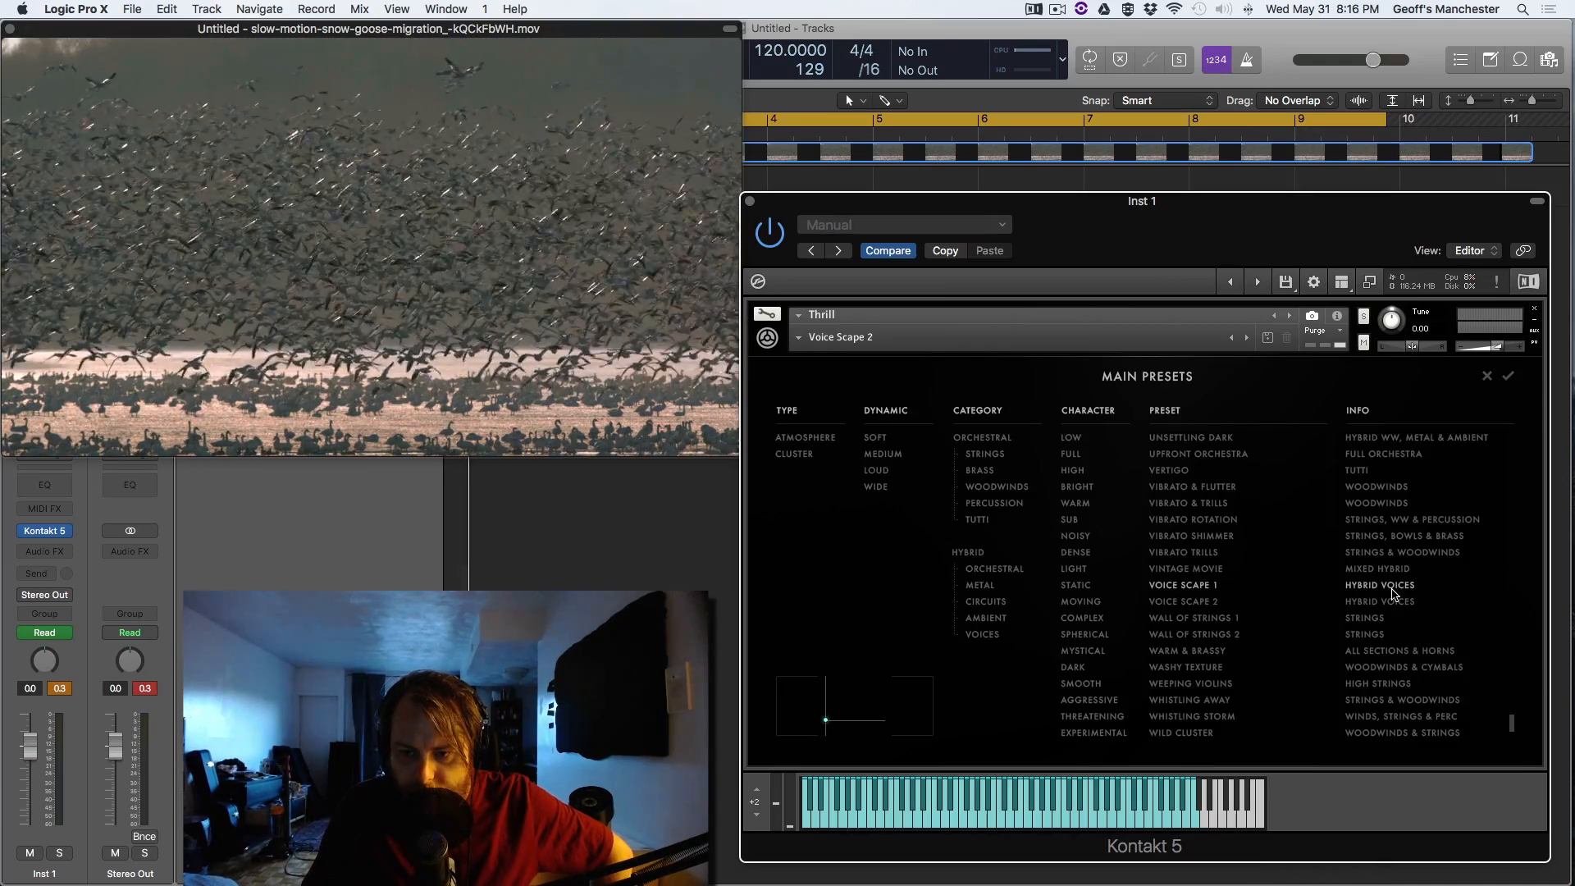
click(1393, 588)
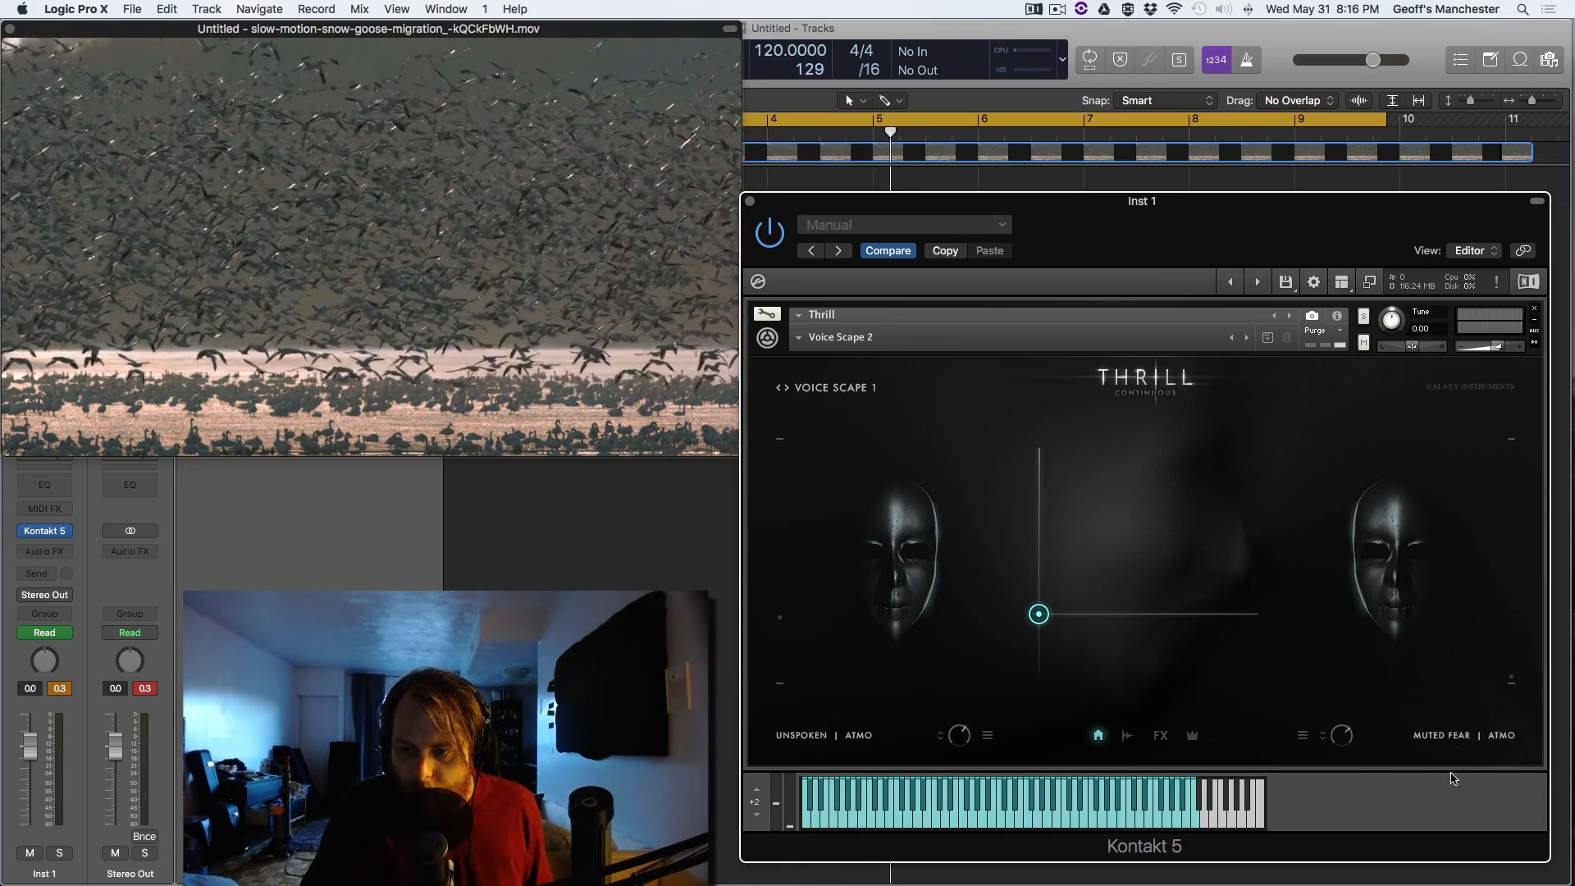
click(1450, 736)
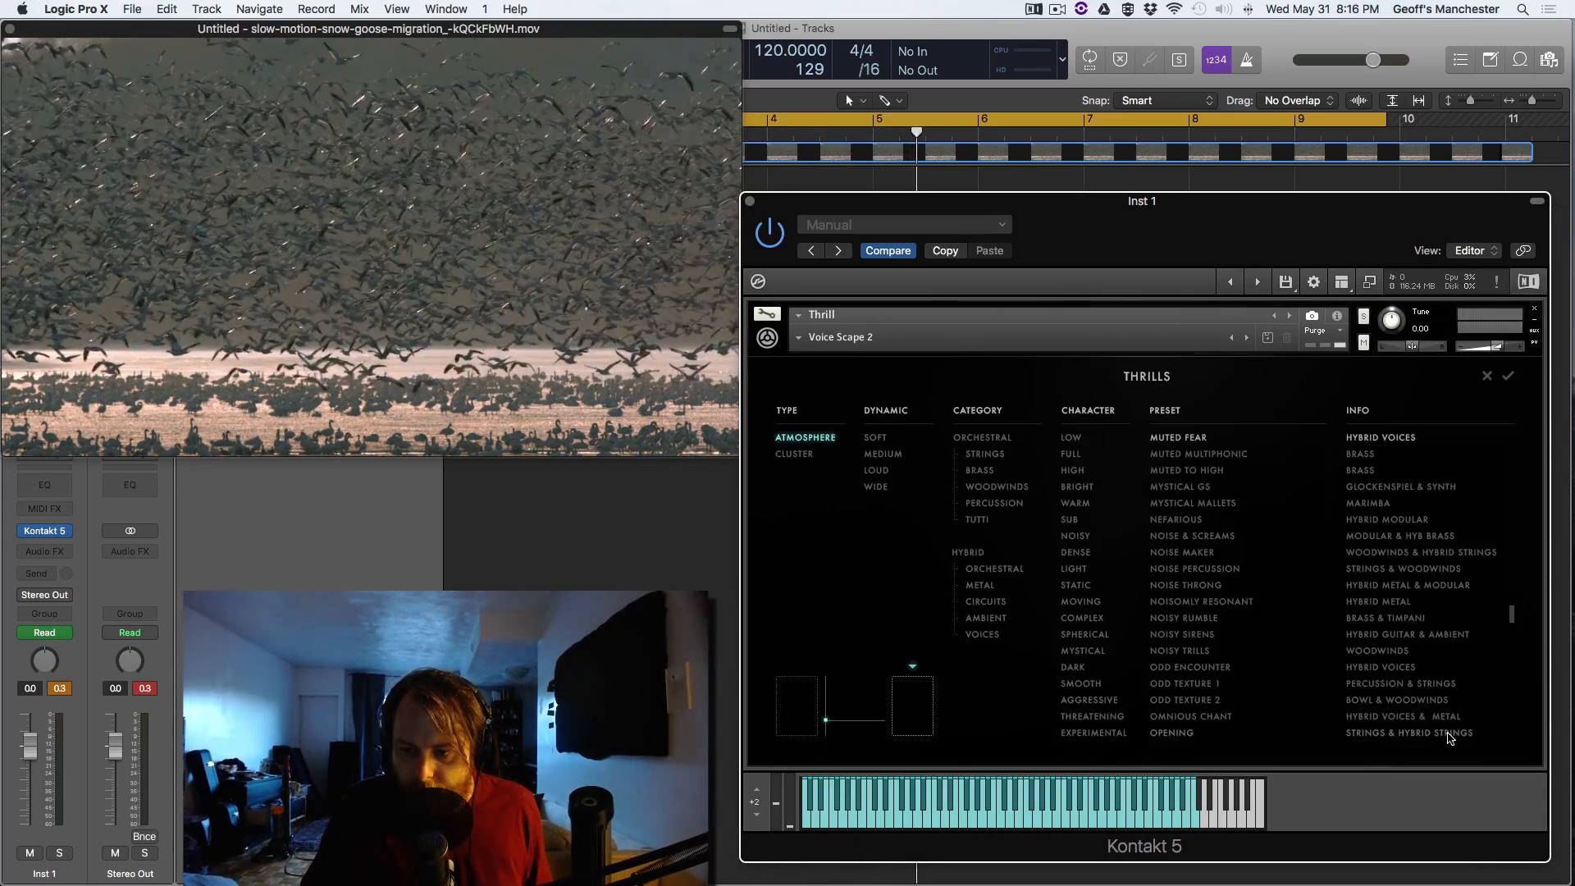
click(995, 639)
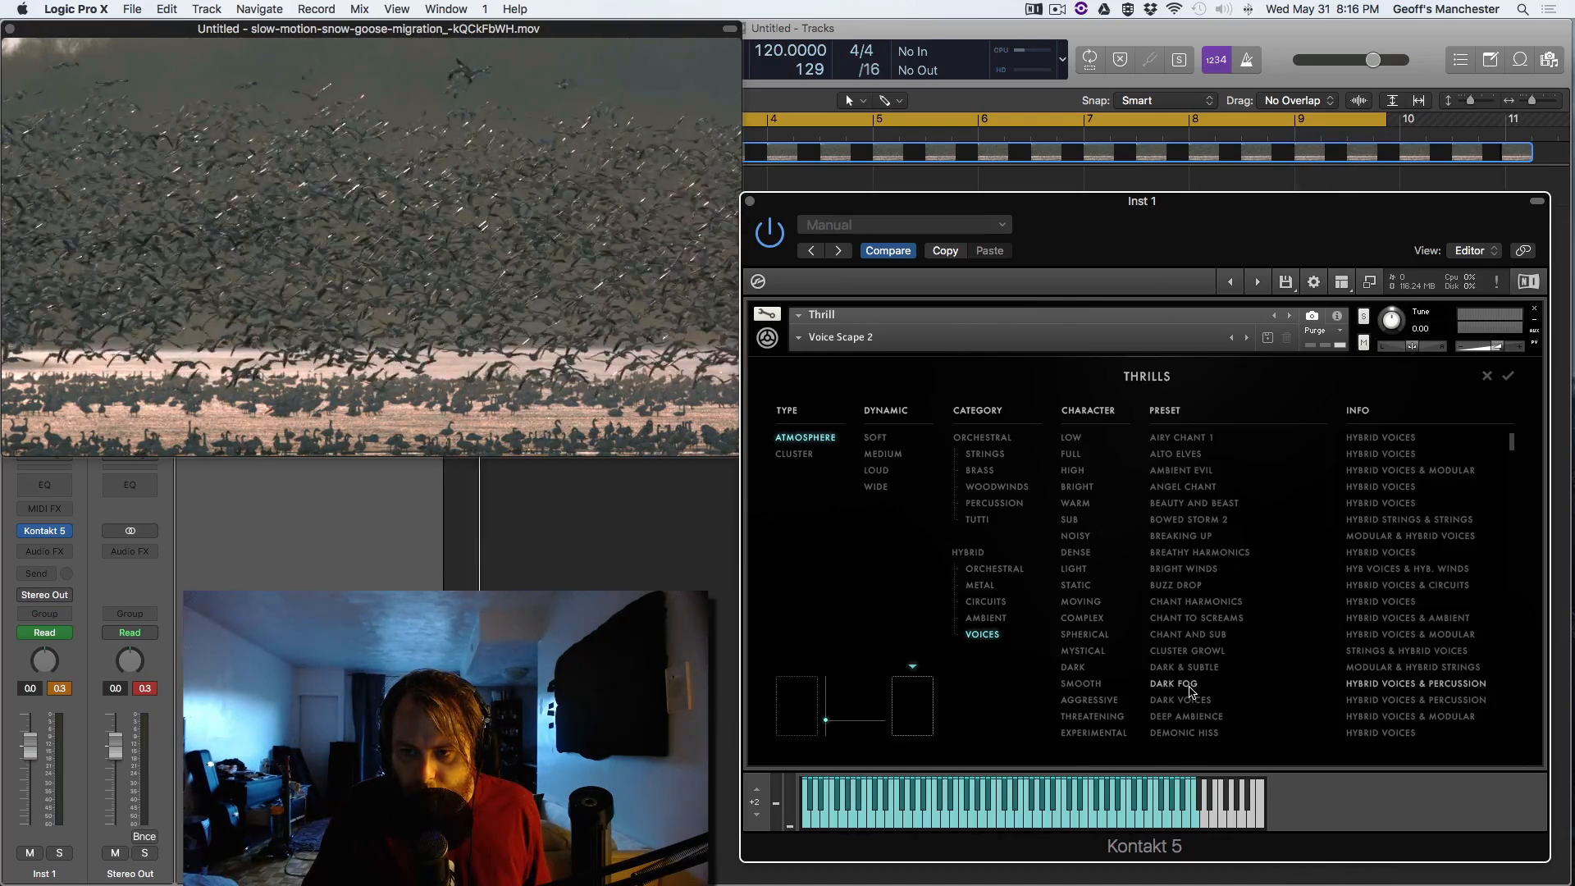
double_click(1189, 684)
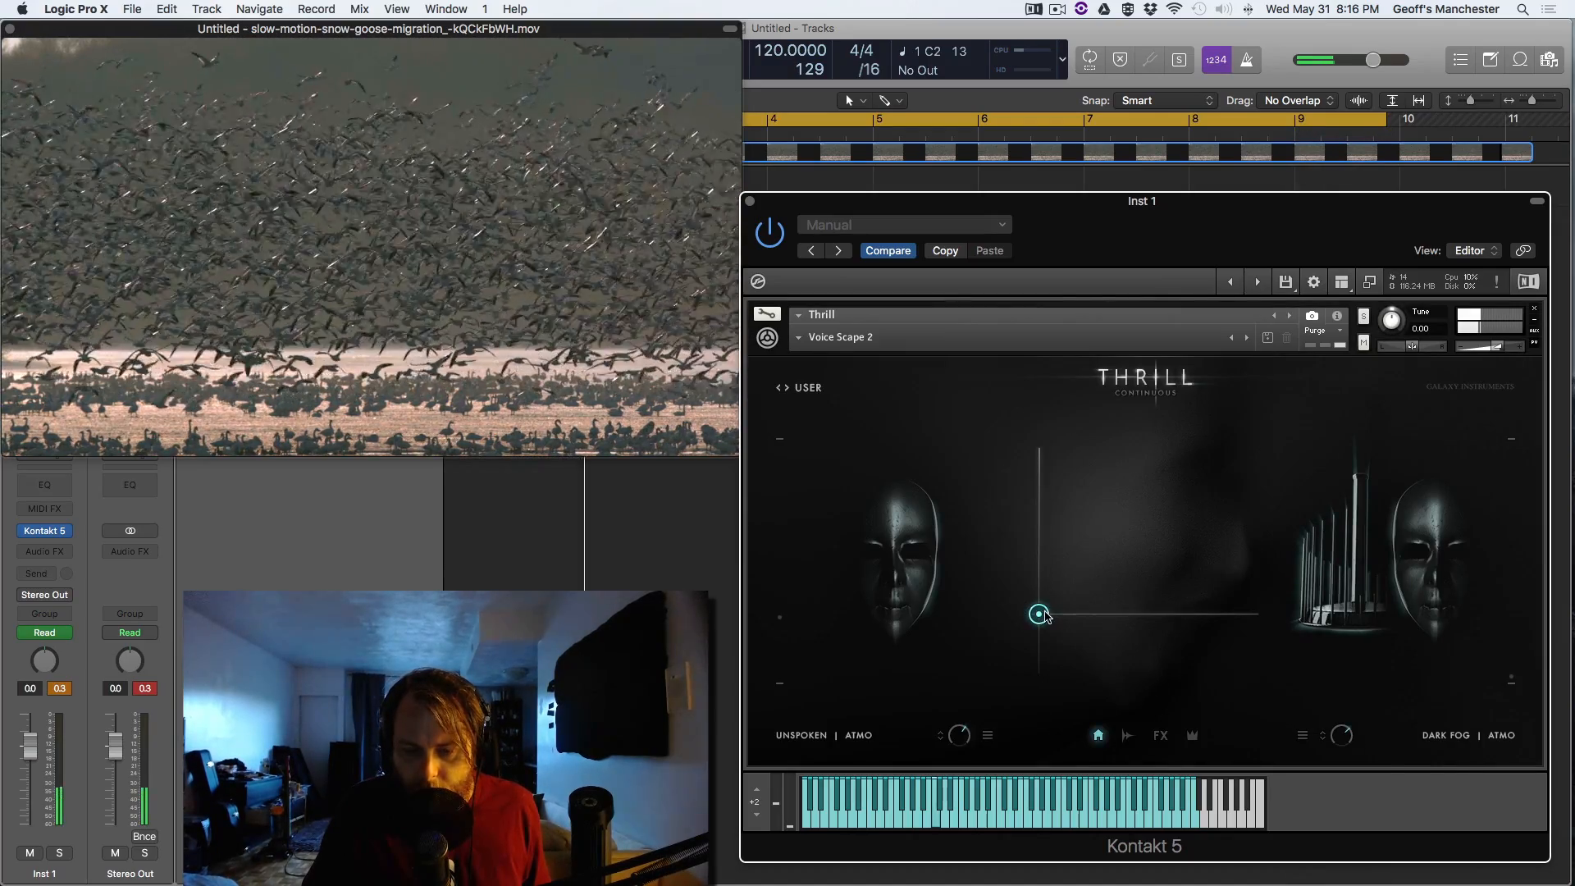
- Sweep the XY point across the pad between the Unspoken and Dark Fog layers, ending at the upper edge left of centre
drag(1047, 617, 1172, 453)
drag(1294, 664, 1118, 413)
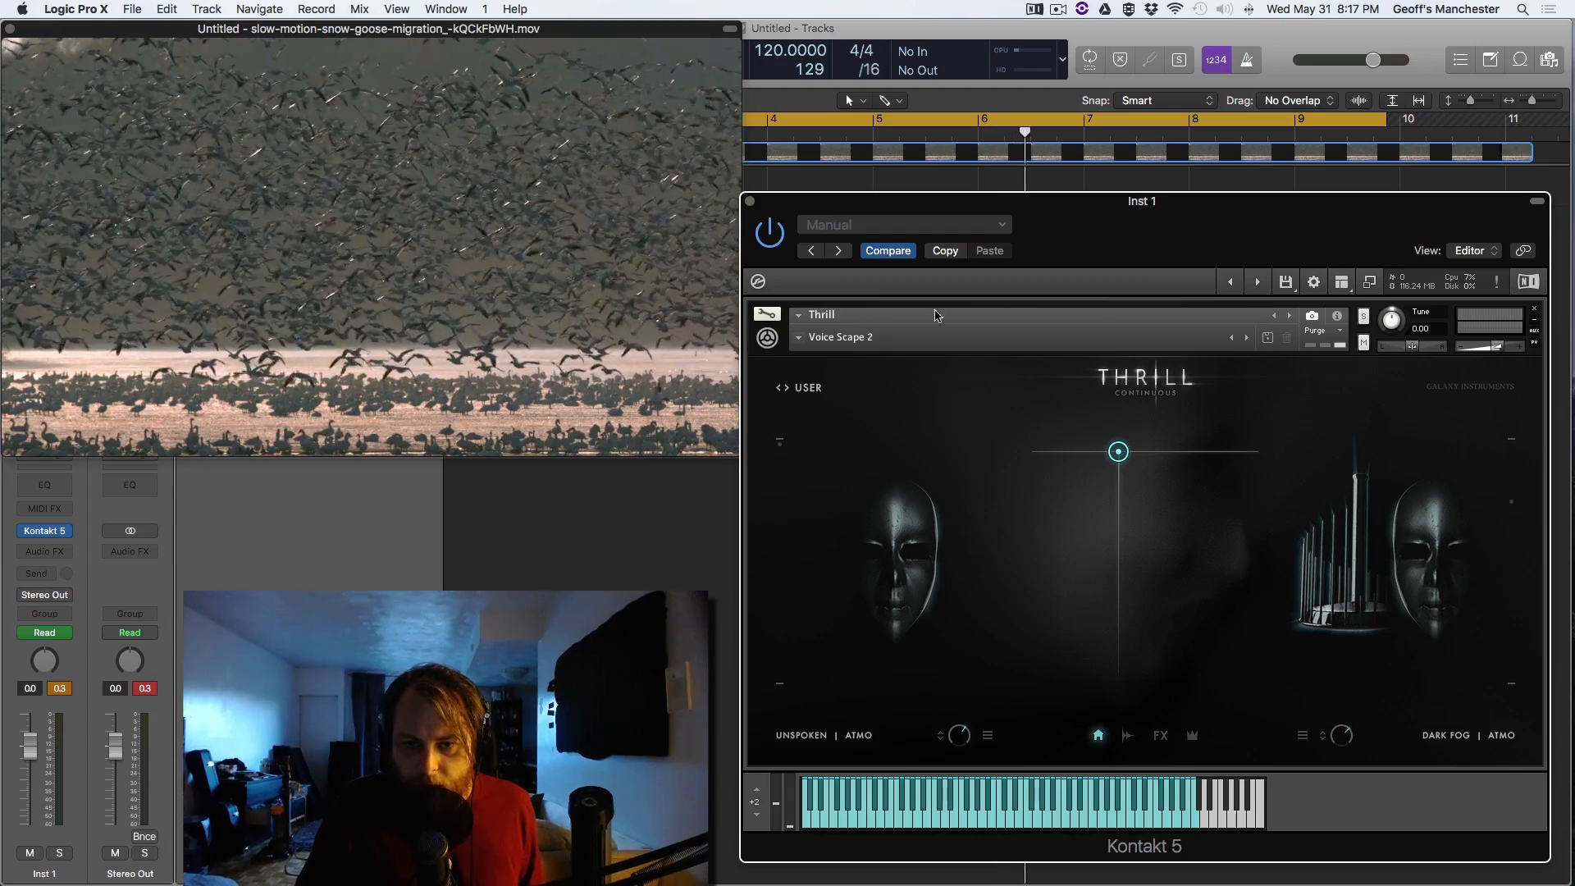
- Load the Electric Pulse snapshot from the Atmosphere category
click(804, 339)
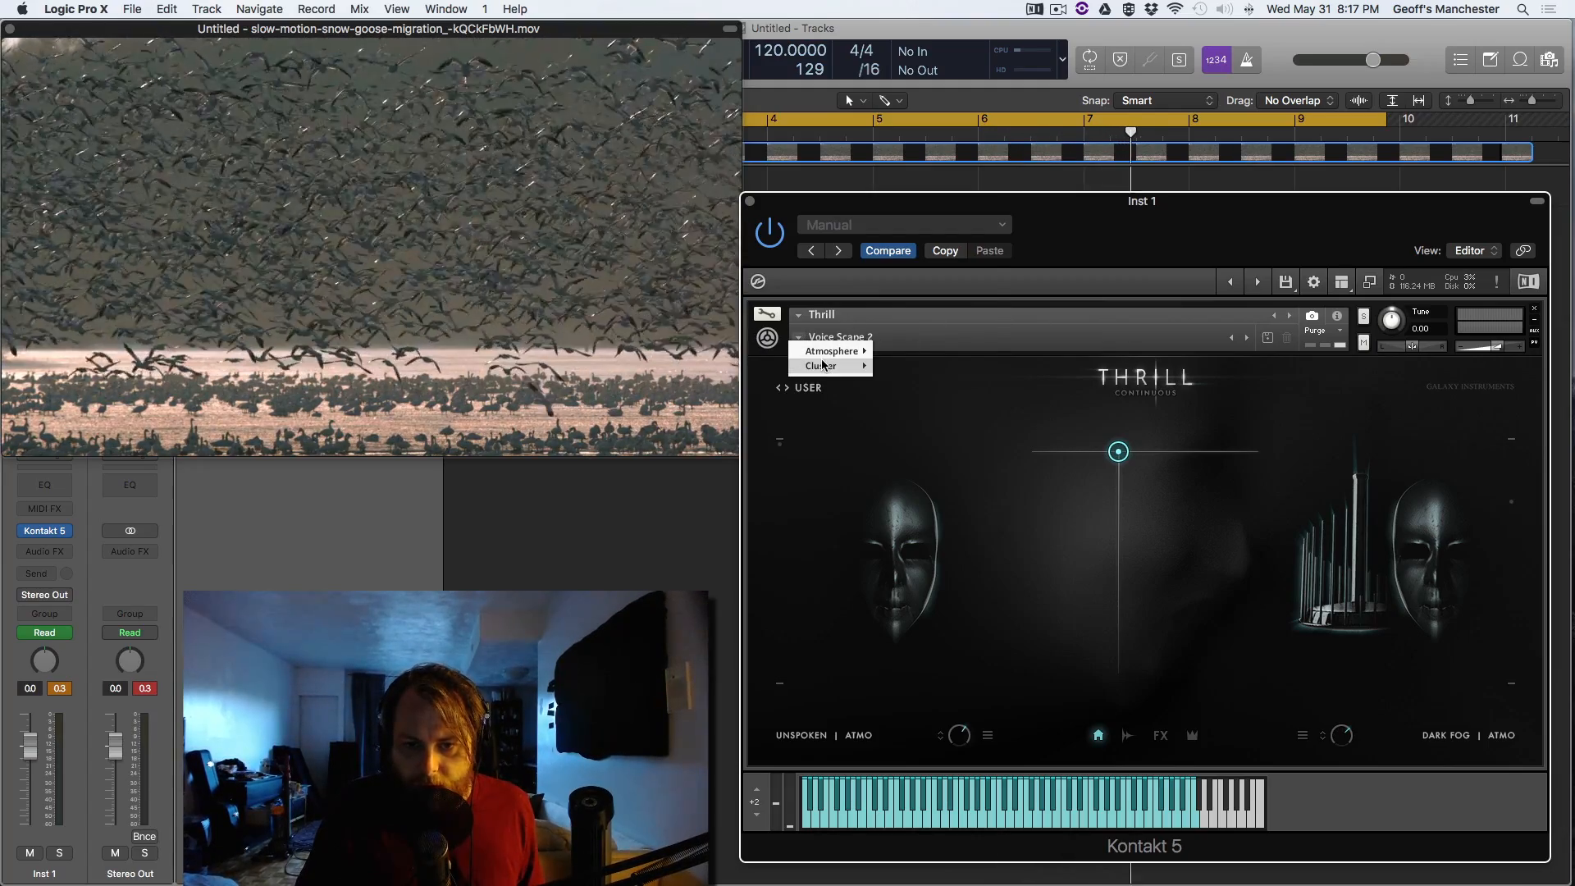
mouse_move(822, 365)
scroll(932, 429, down, 5)
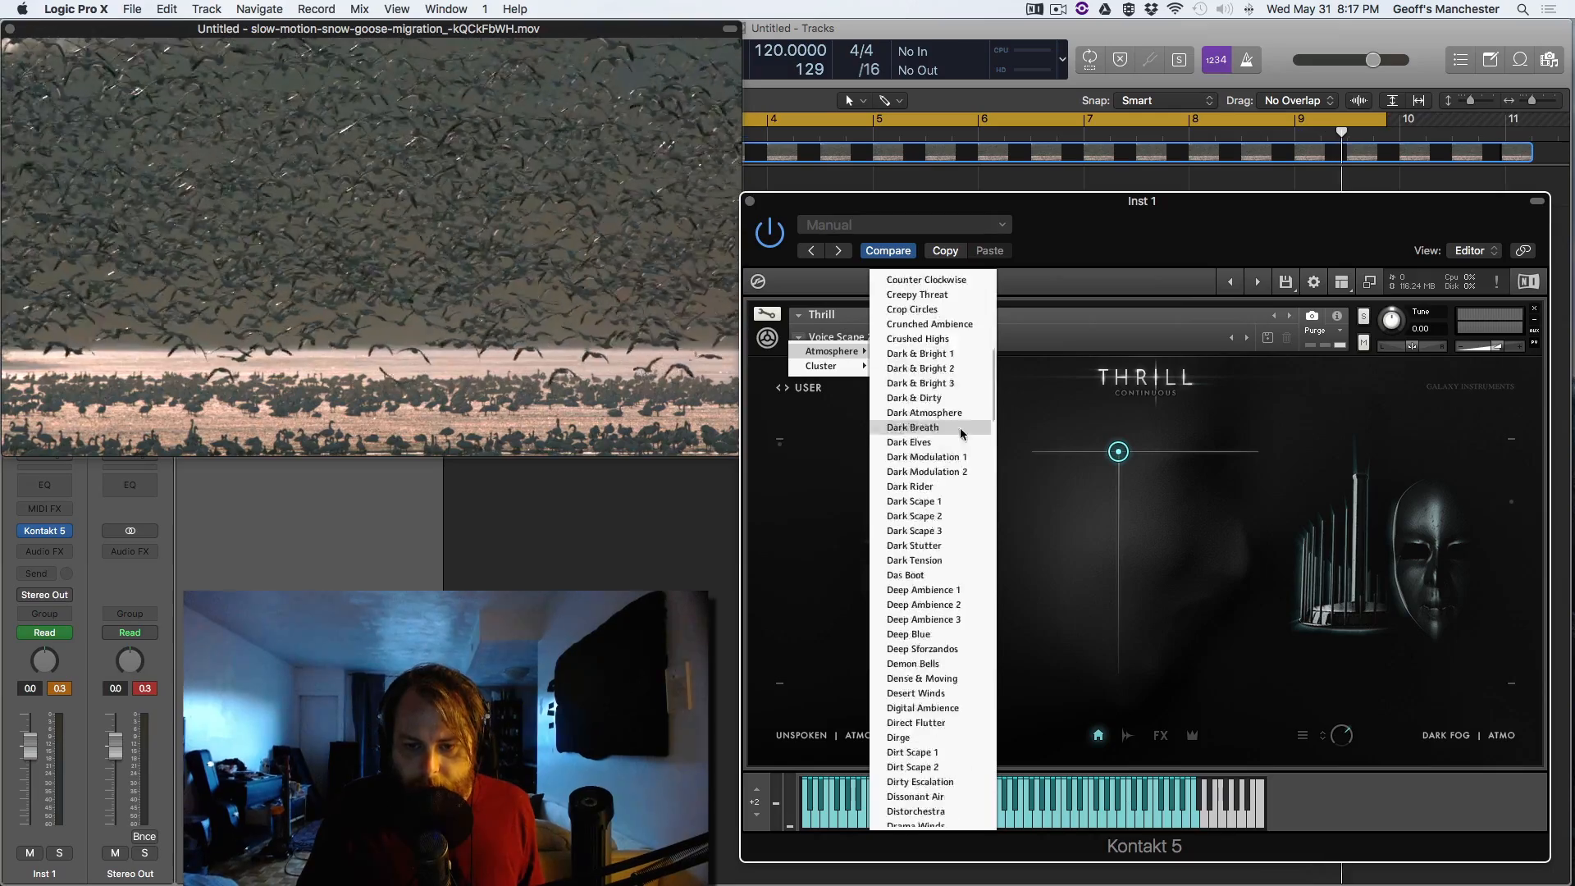
scroll(962, 433, down, 10)
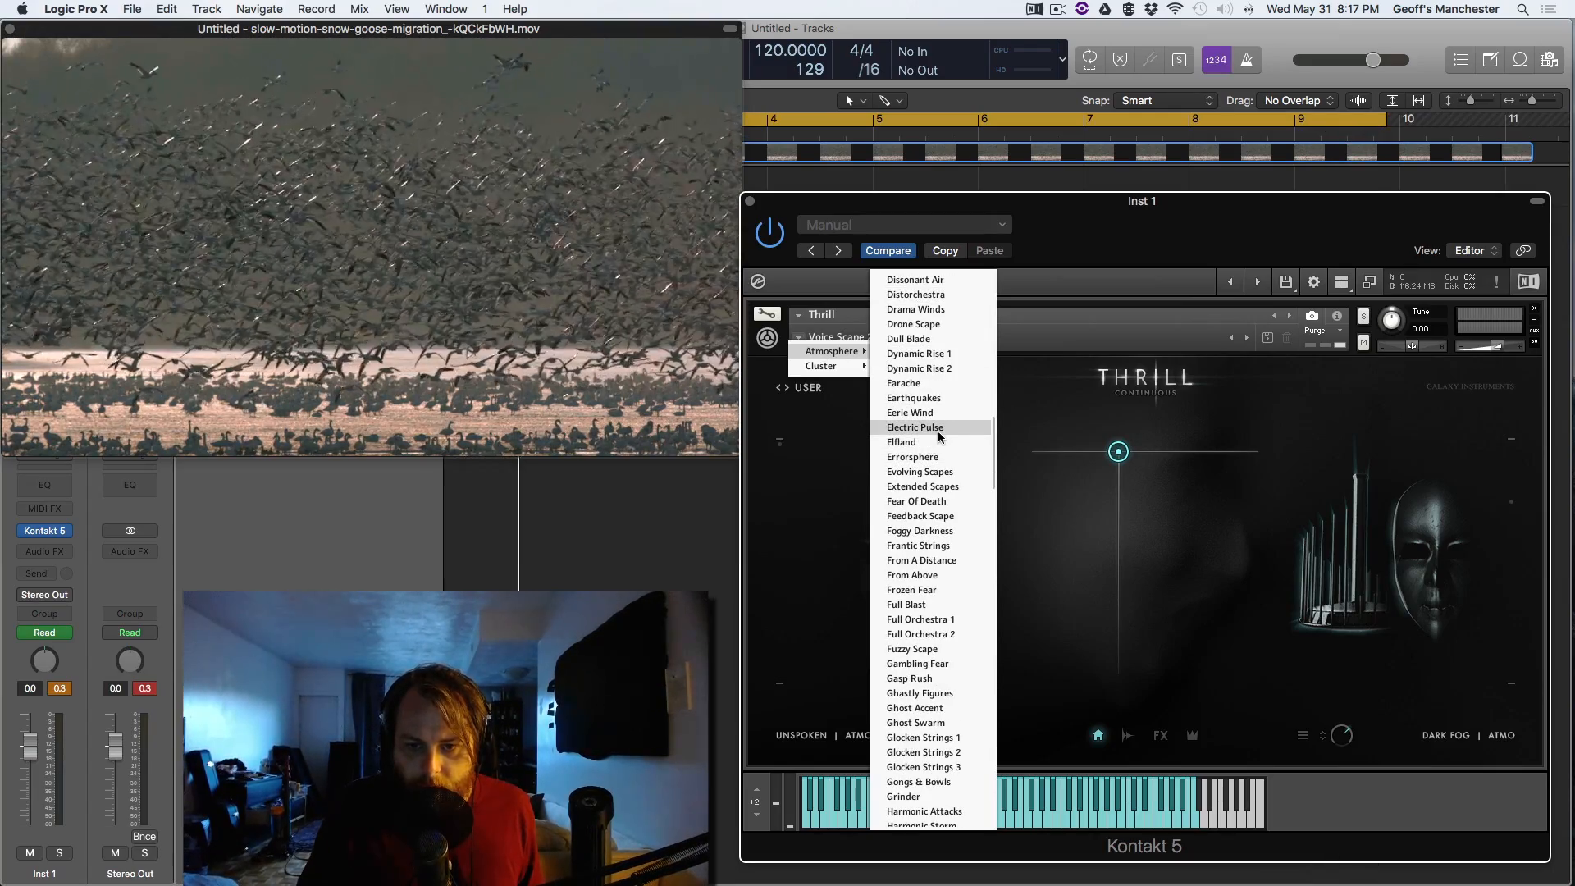
click(938, 429)
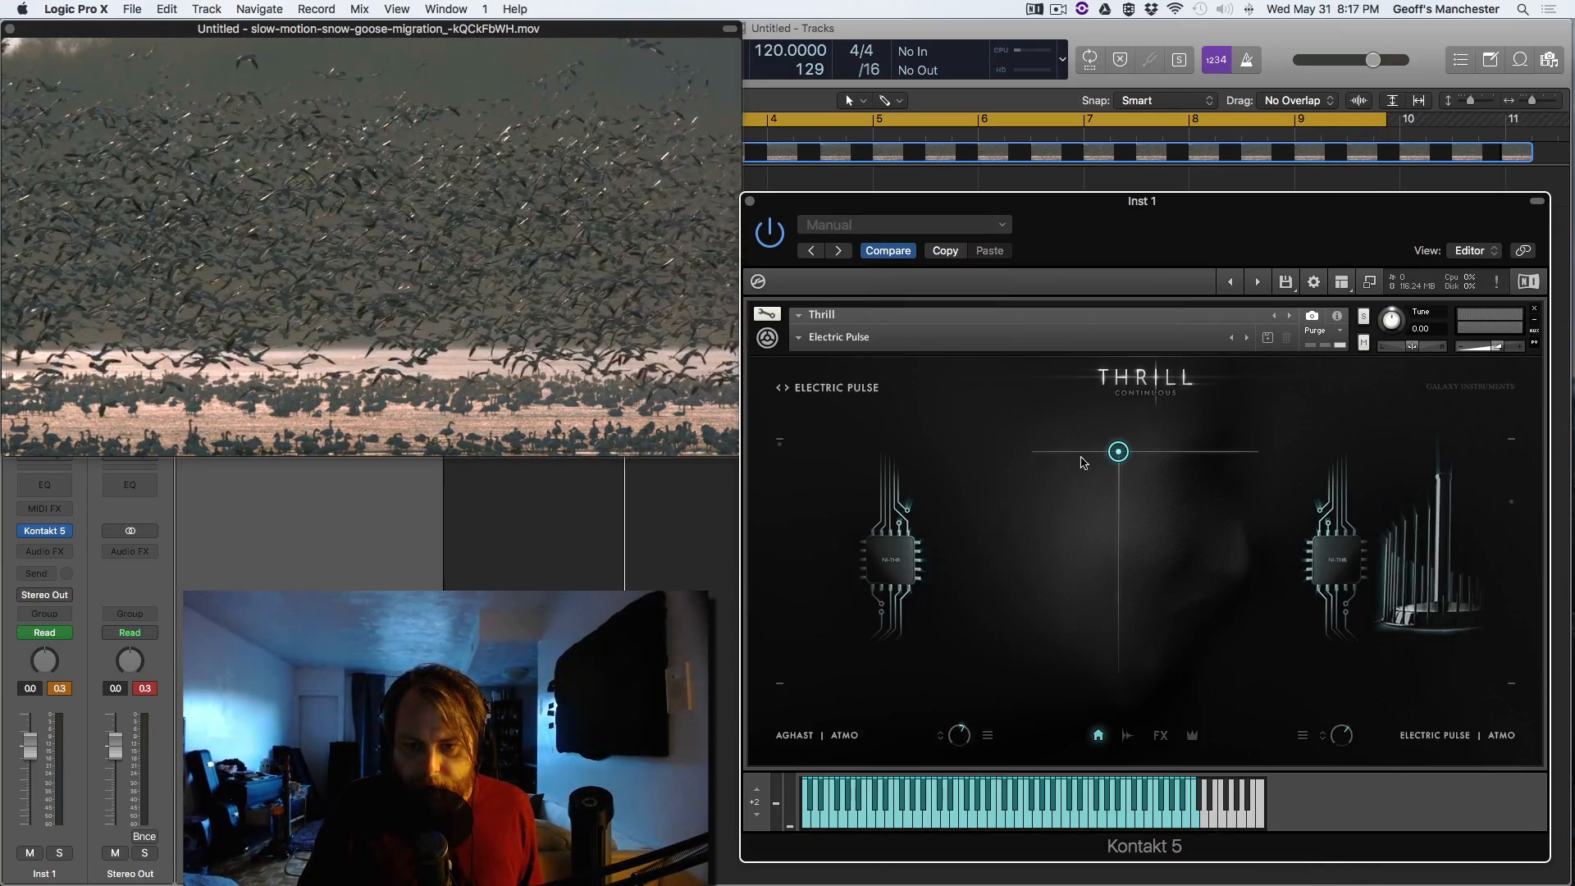
- Sweep the XY point down and across to the Electric Pulse layer's upper corner, ending at the Aghast layer's upper corner
drag(1120, 453, 1126, 673)
drag(1126, 763, 1268, 383)
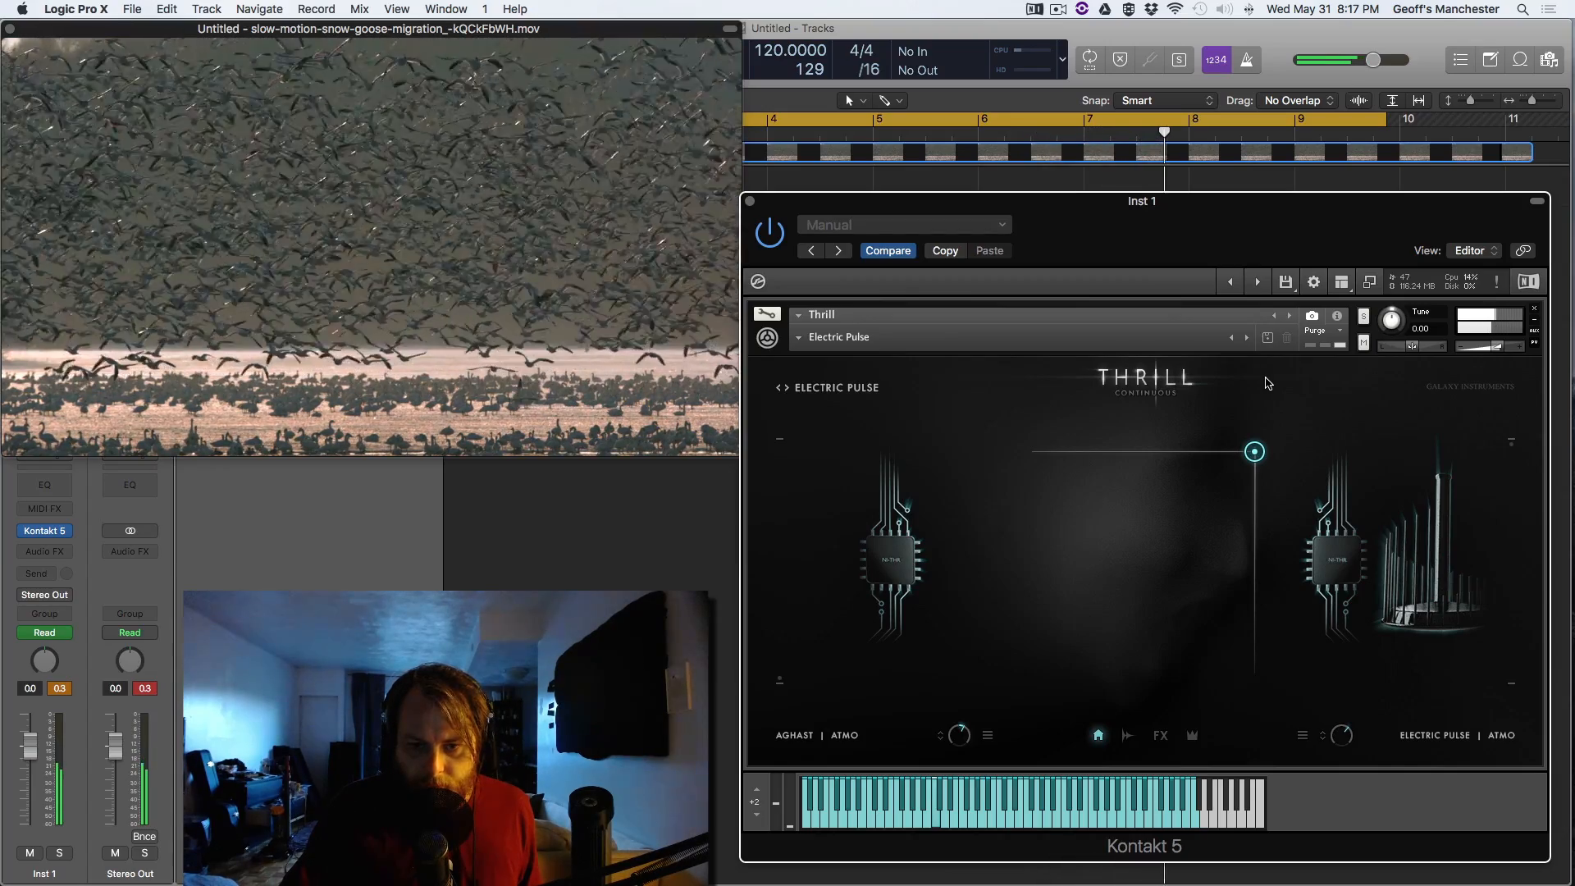
drag(1269, 383, 803, 345)
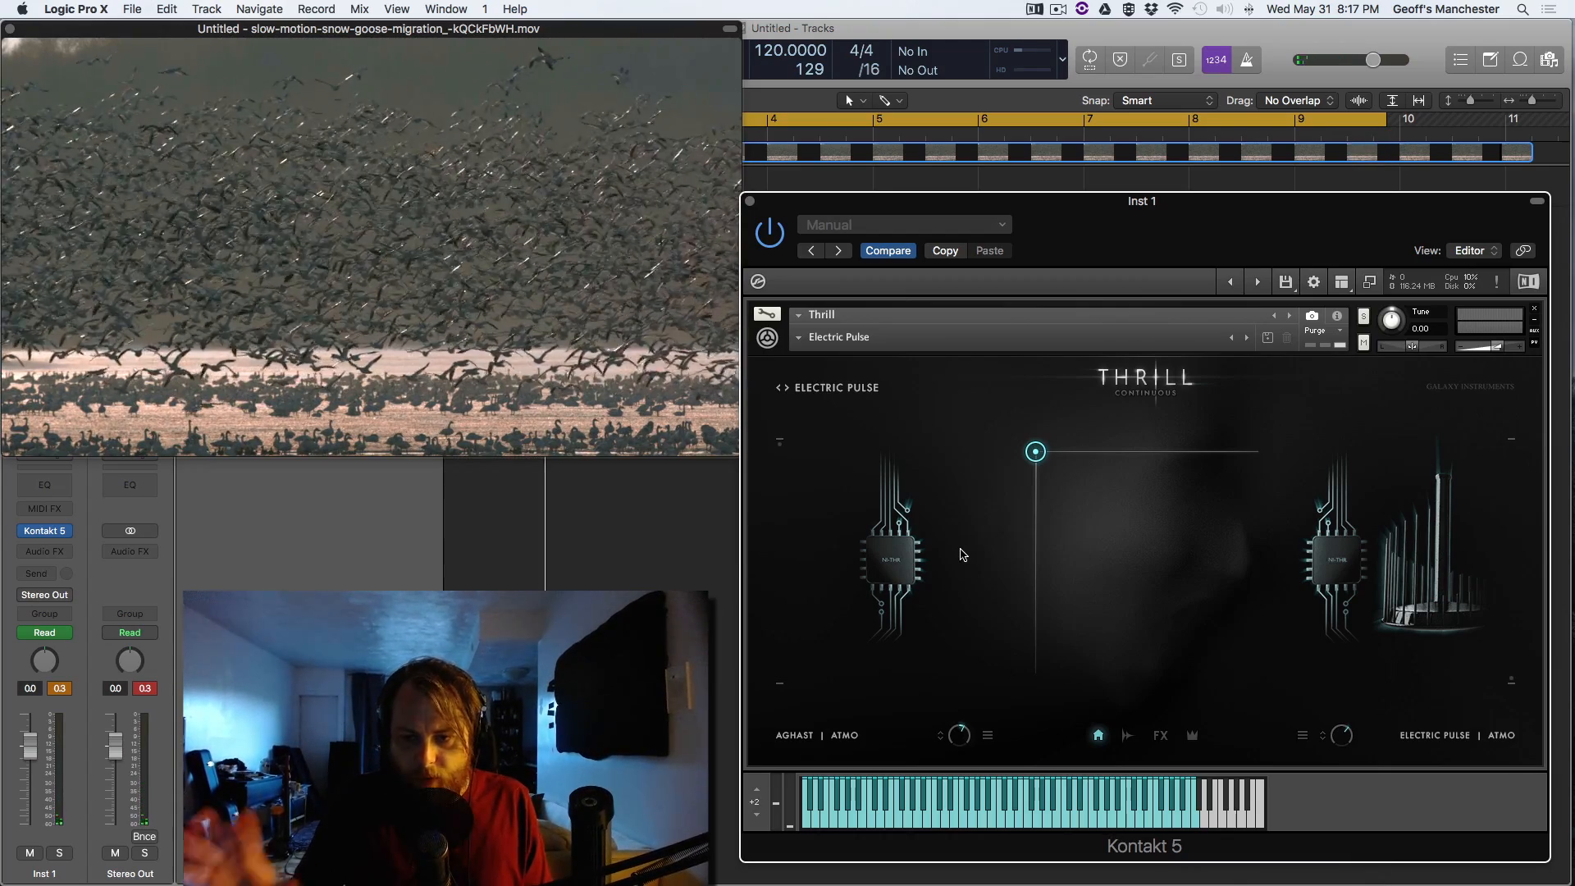
- Switch to the Tape Machine 4 project, resolve its missing Kontakt content with a Spotlight search, and clear the plug-in and movie windows
key(super+Tab)
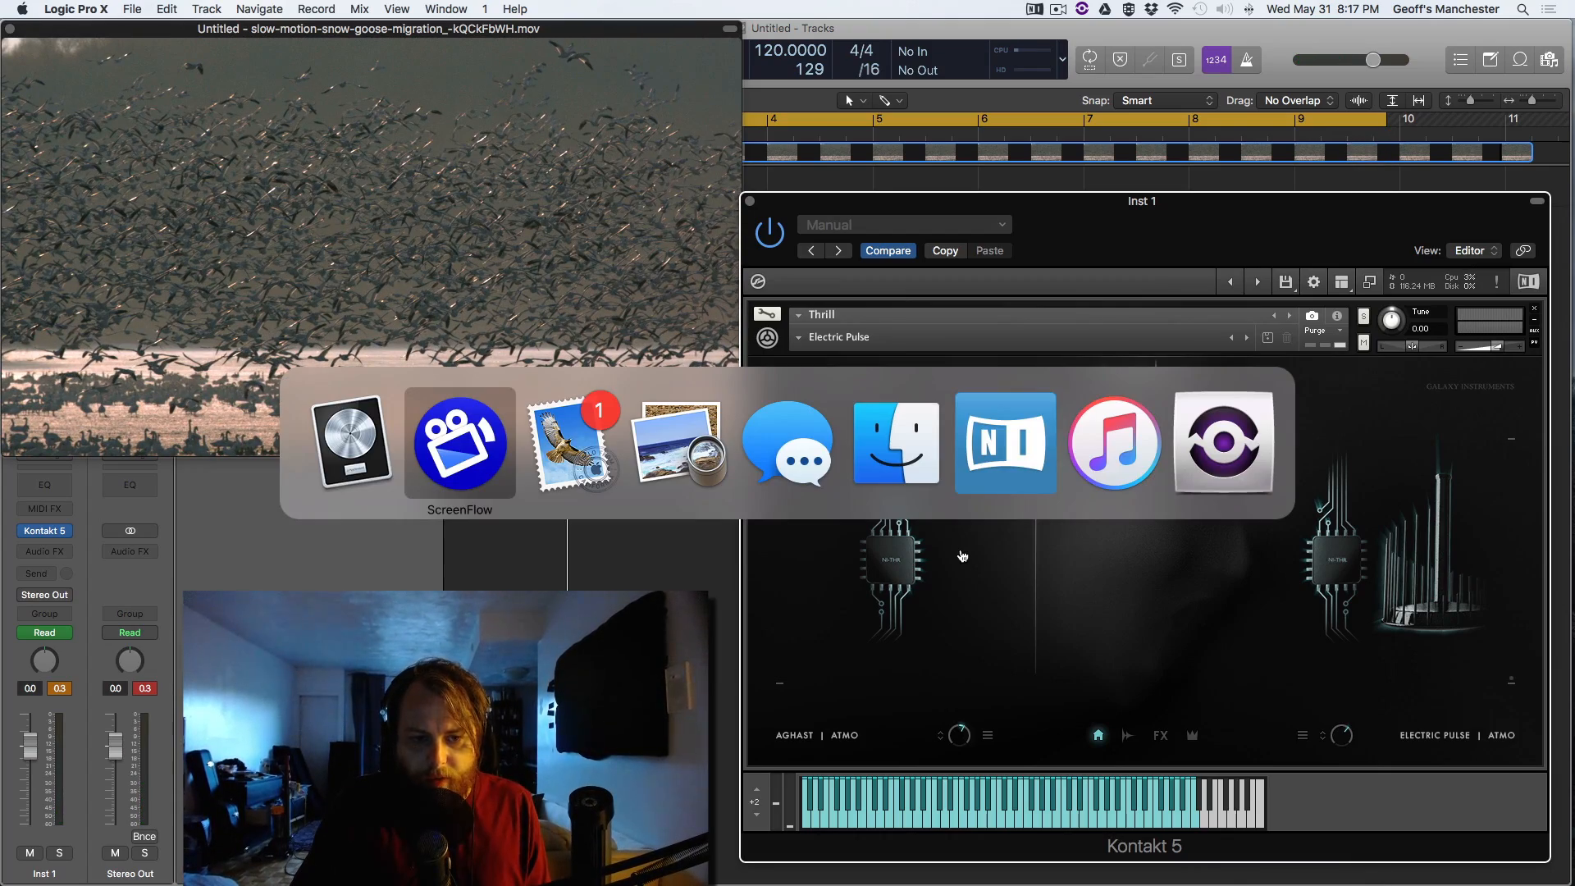
click(345, 449)
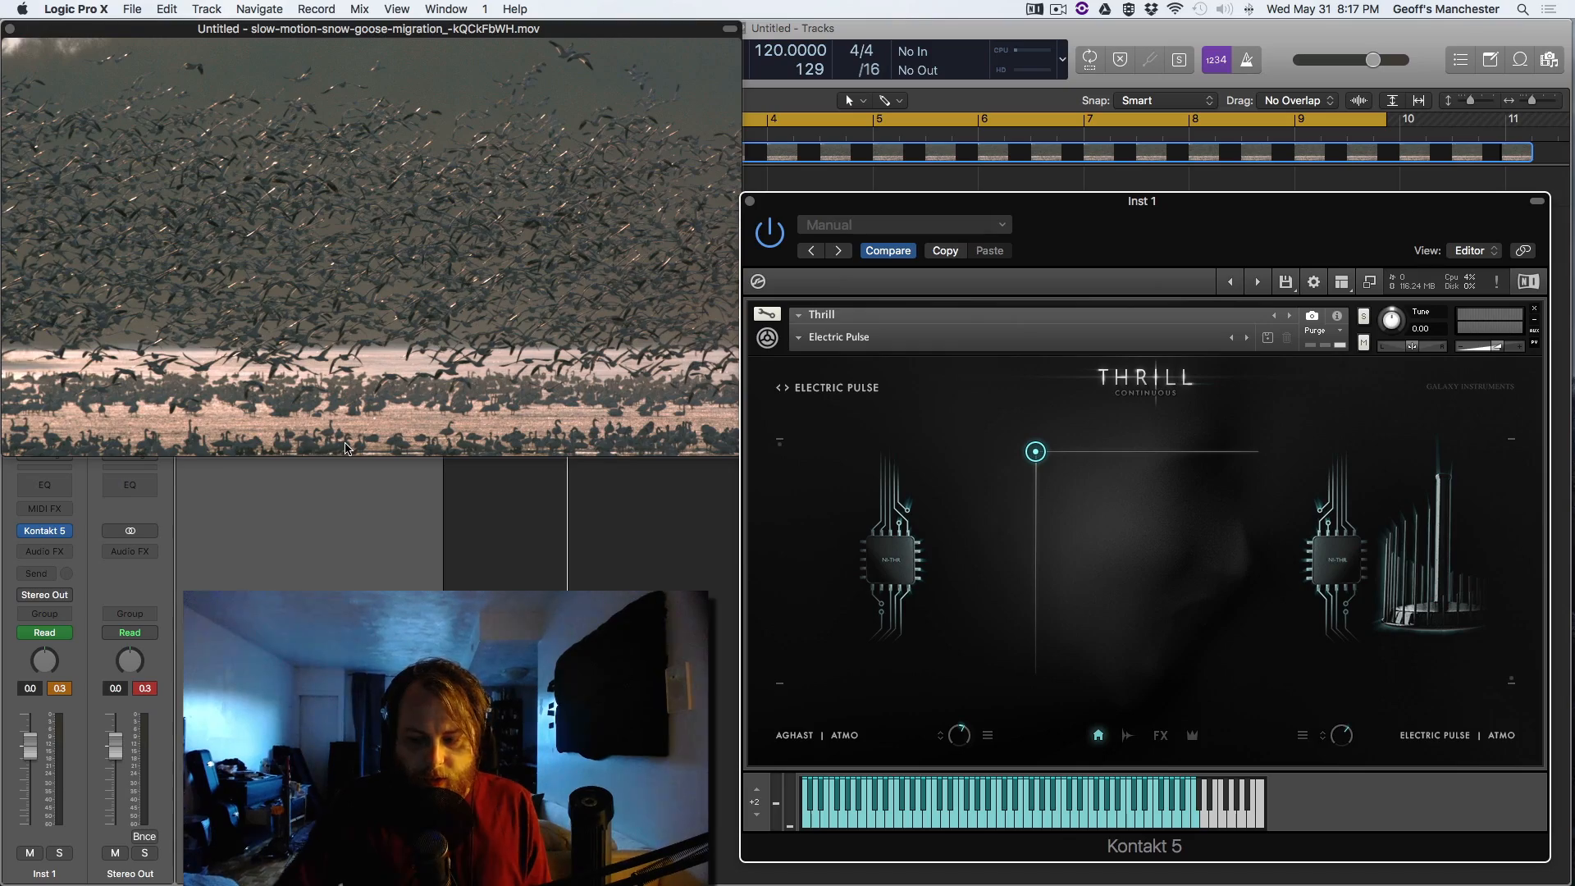
key(ctrl+Up)
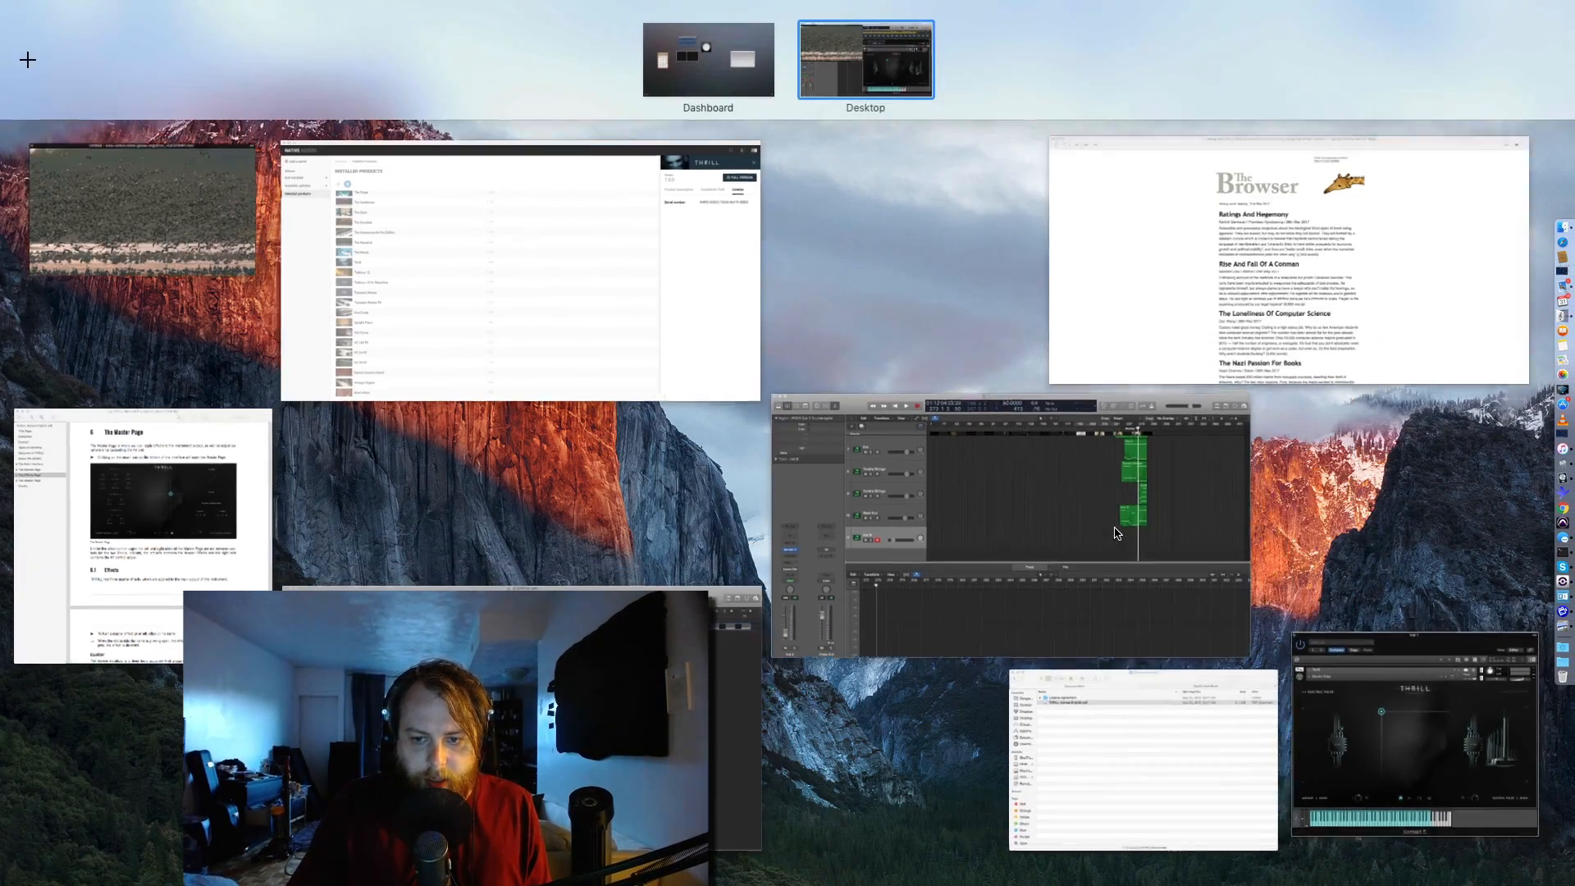
click(1087, 496)
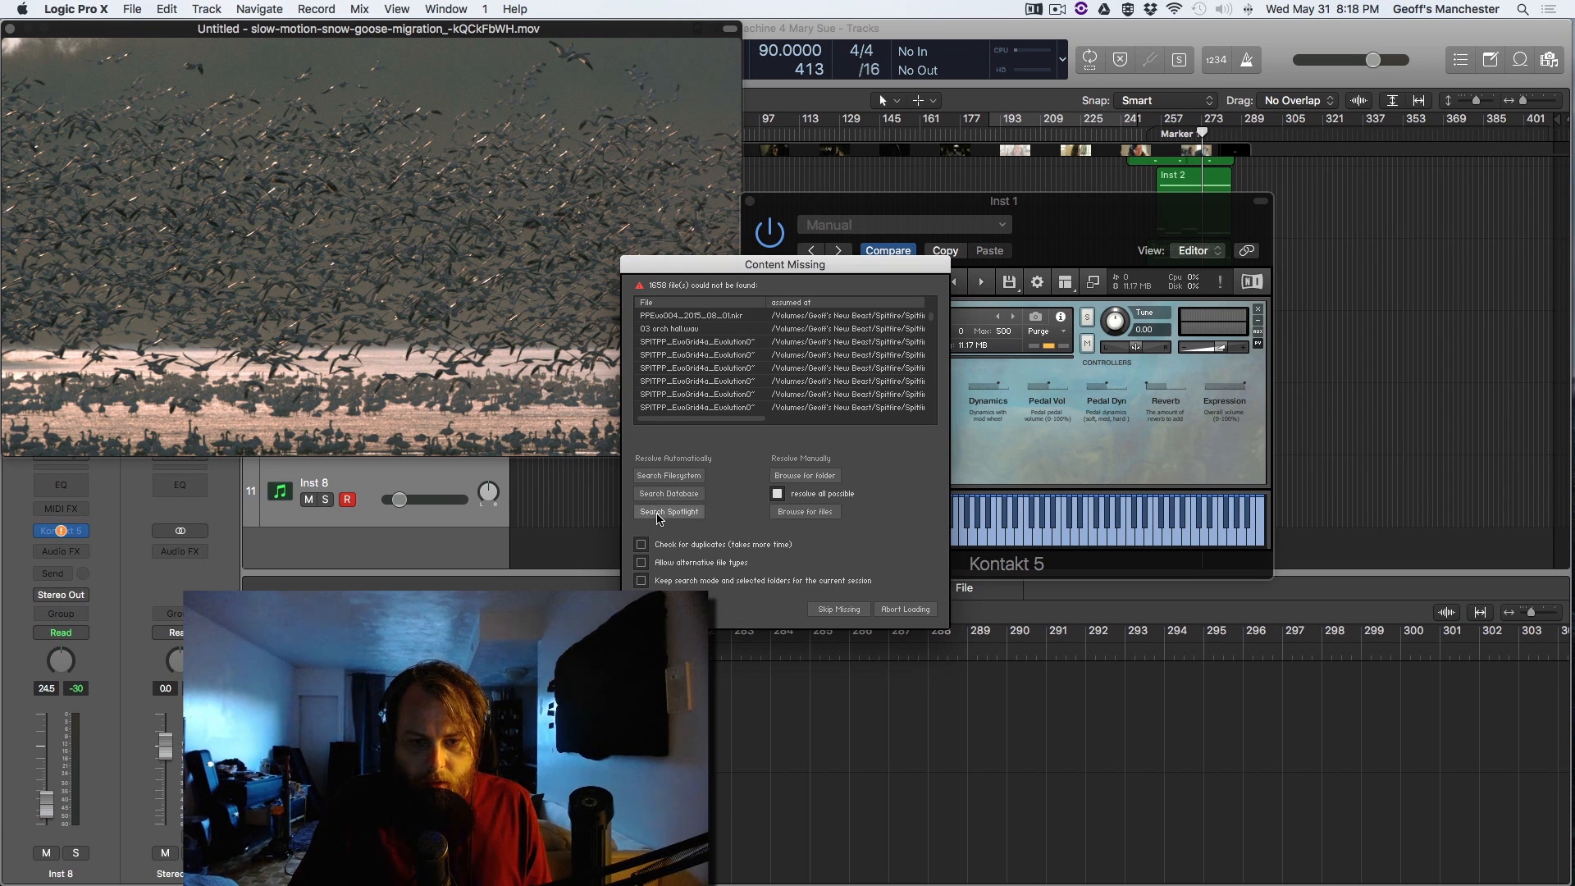
click(660, 512)
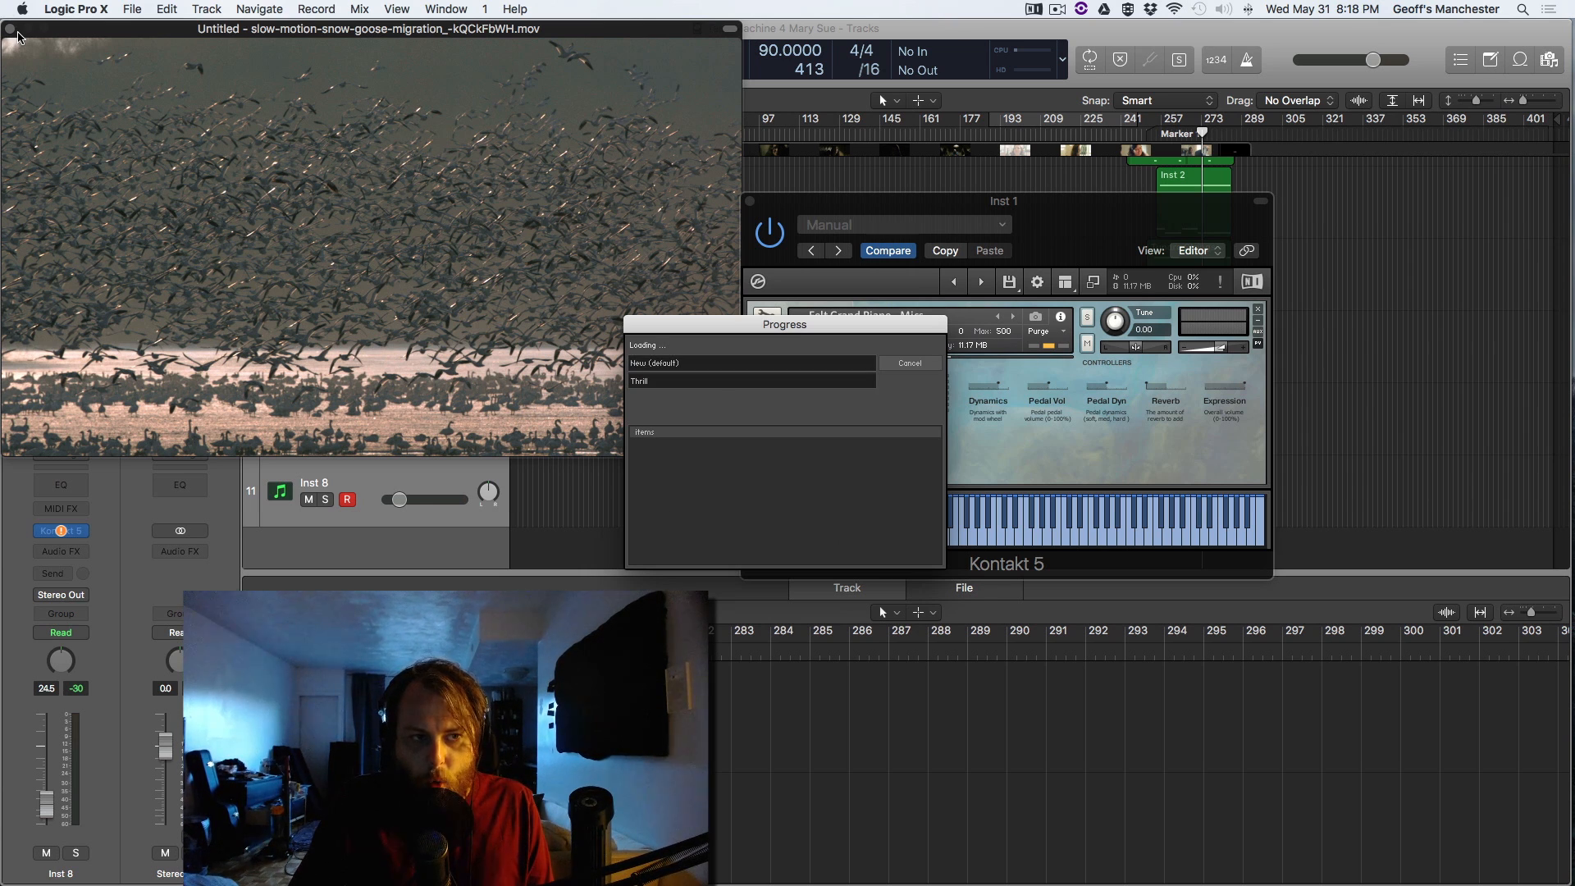
key(v)
click(10, 30)
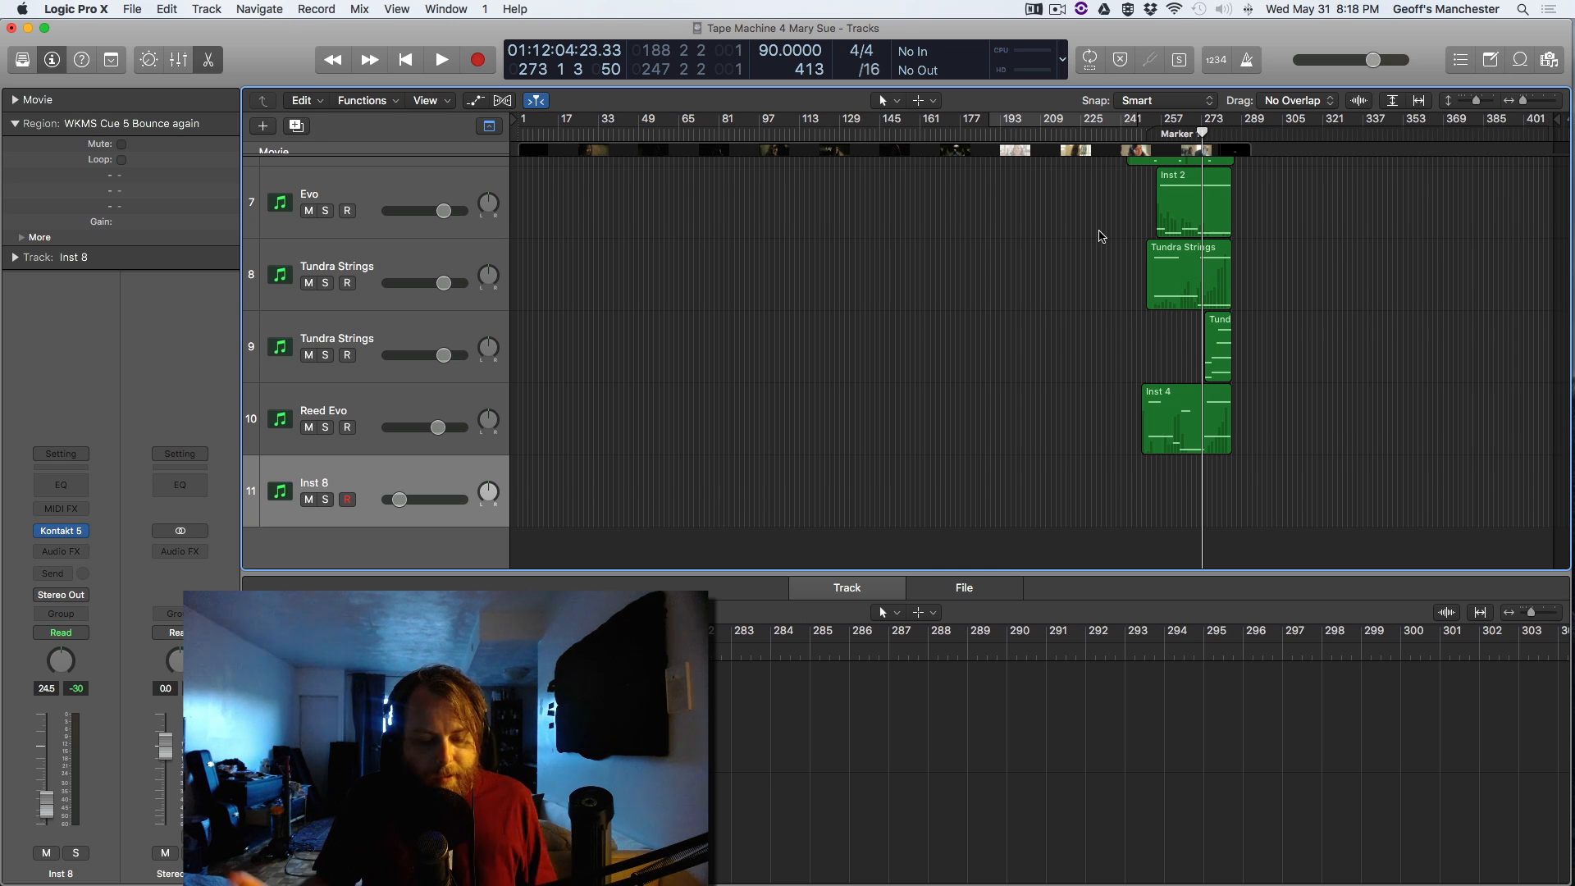
- Move the playhead to about bar 243 at the start of the Felt Piano regions and start playback
click(1155, 129)
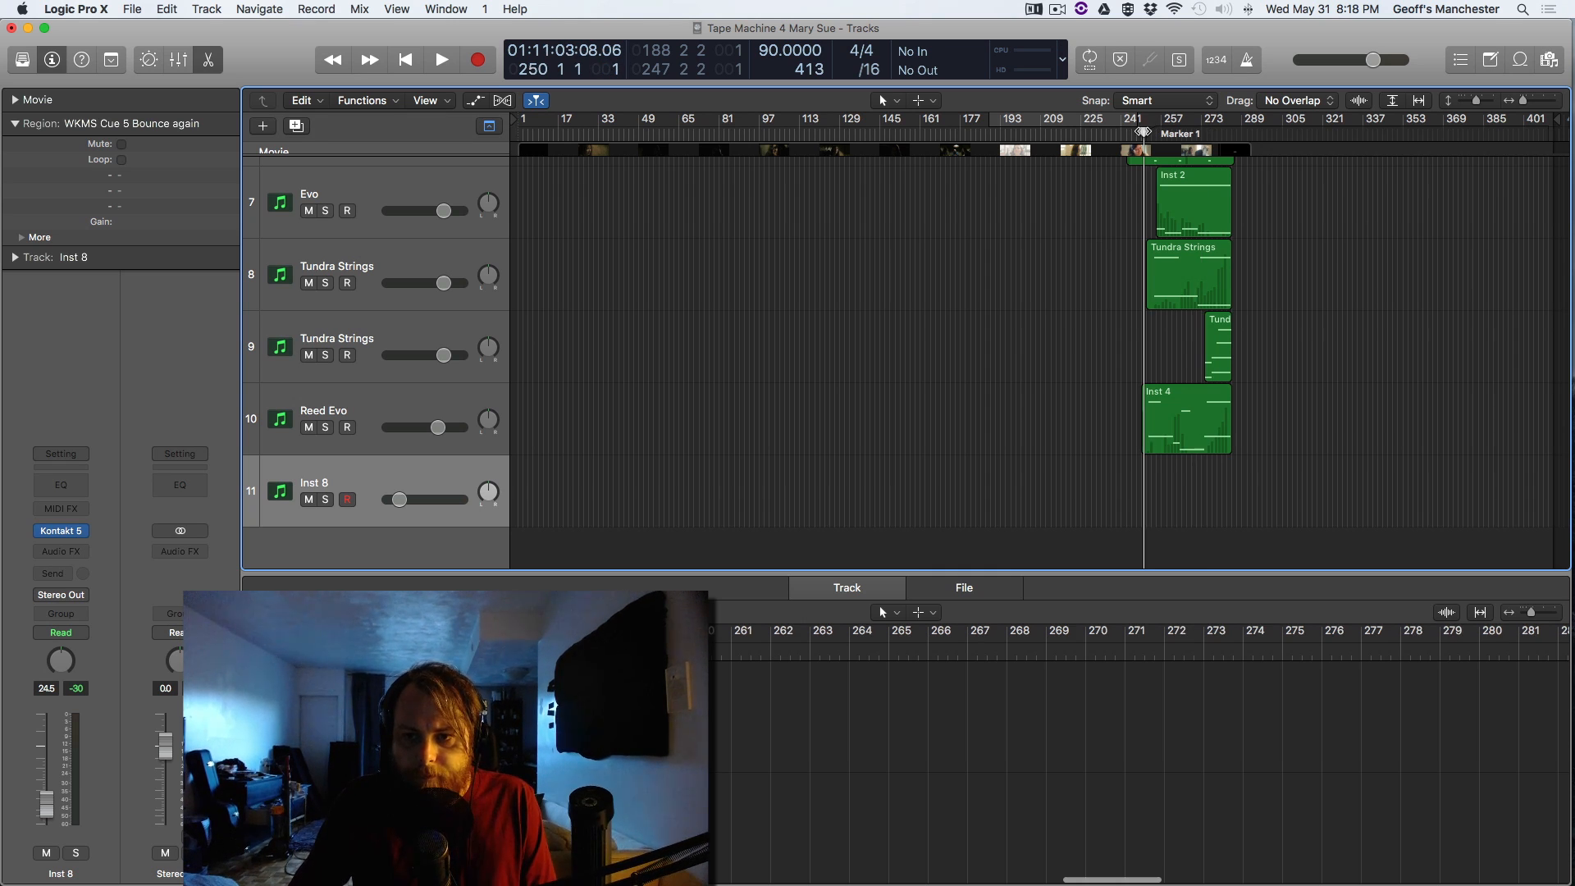
scroll(1153, 304, up, 4)
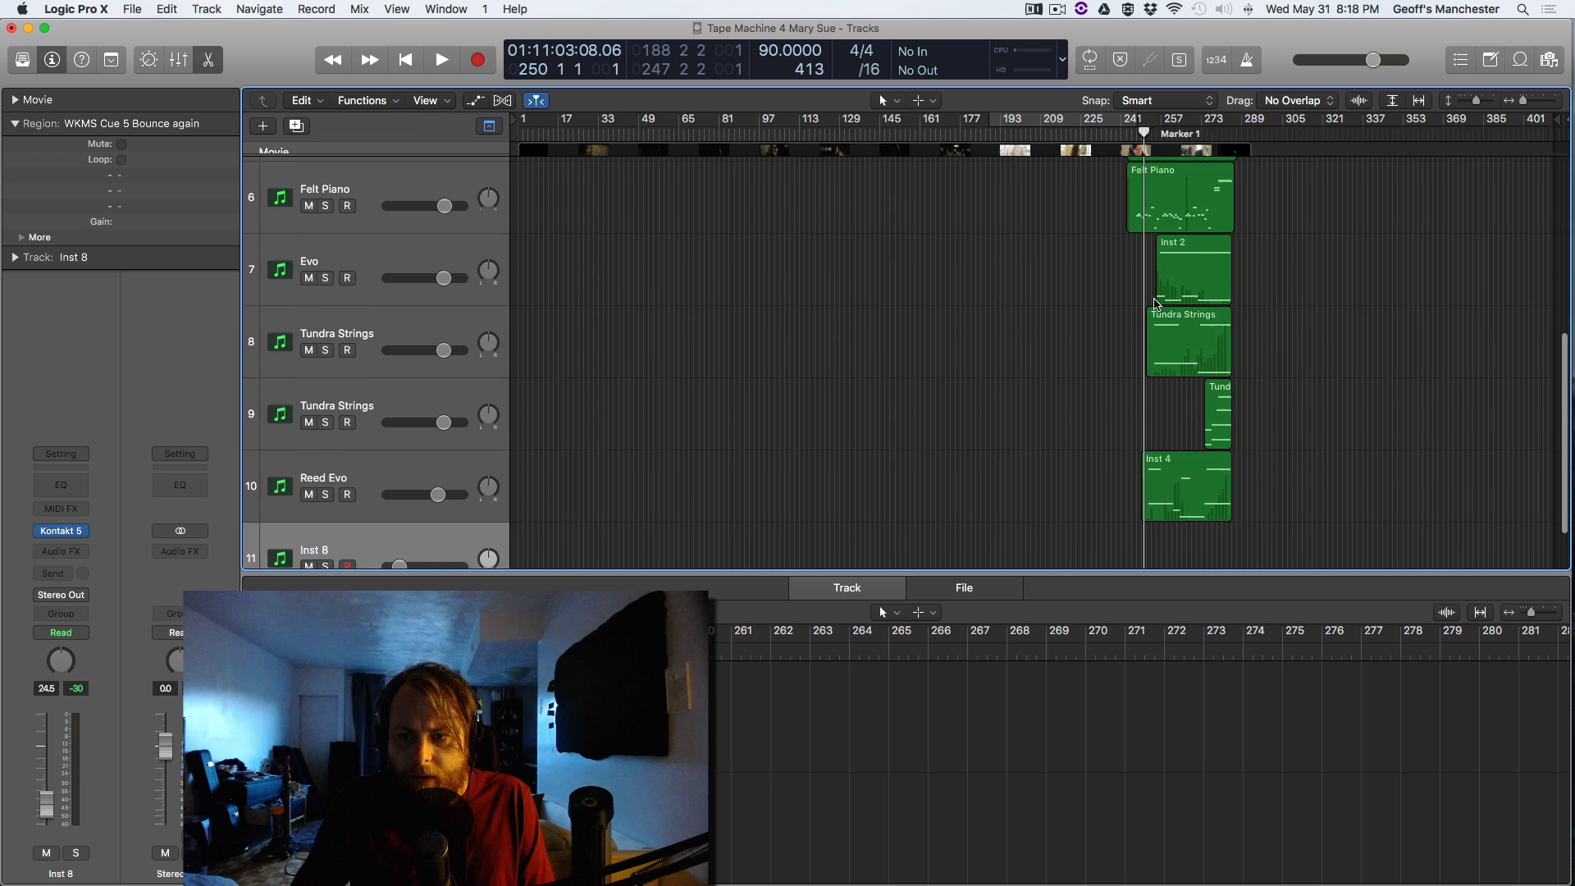
click(1132, 129)
click(1121, 128)
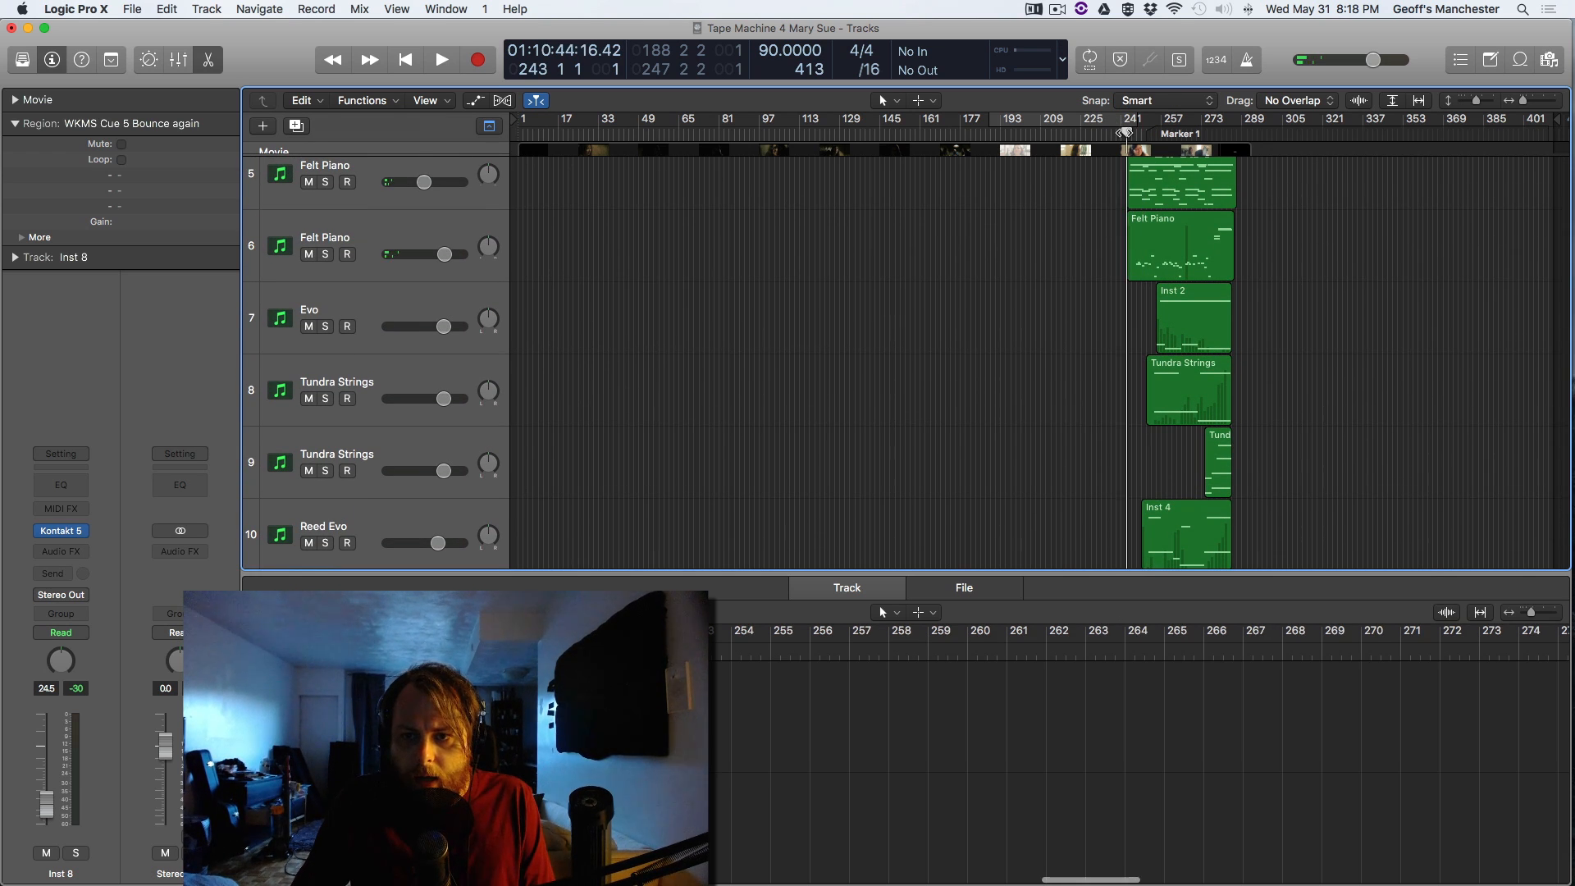
click(1125, 129)
key(space)
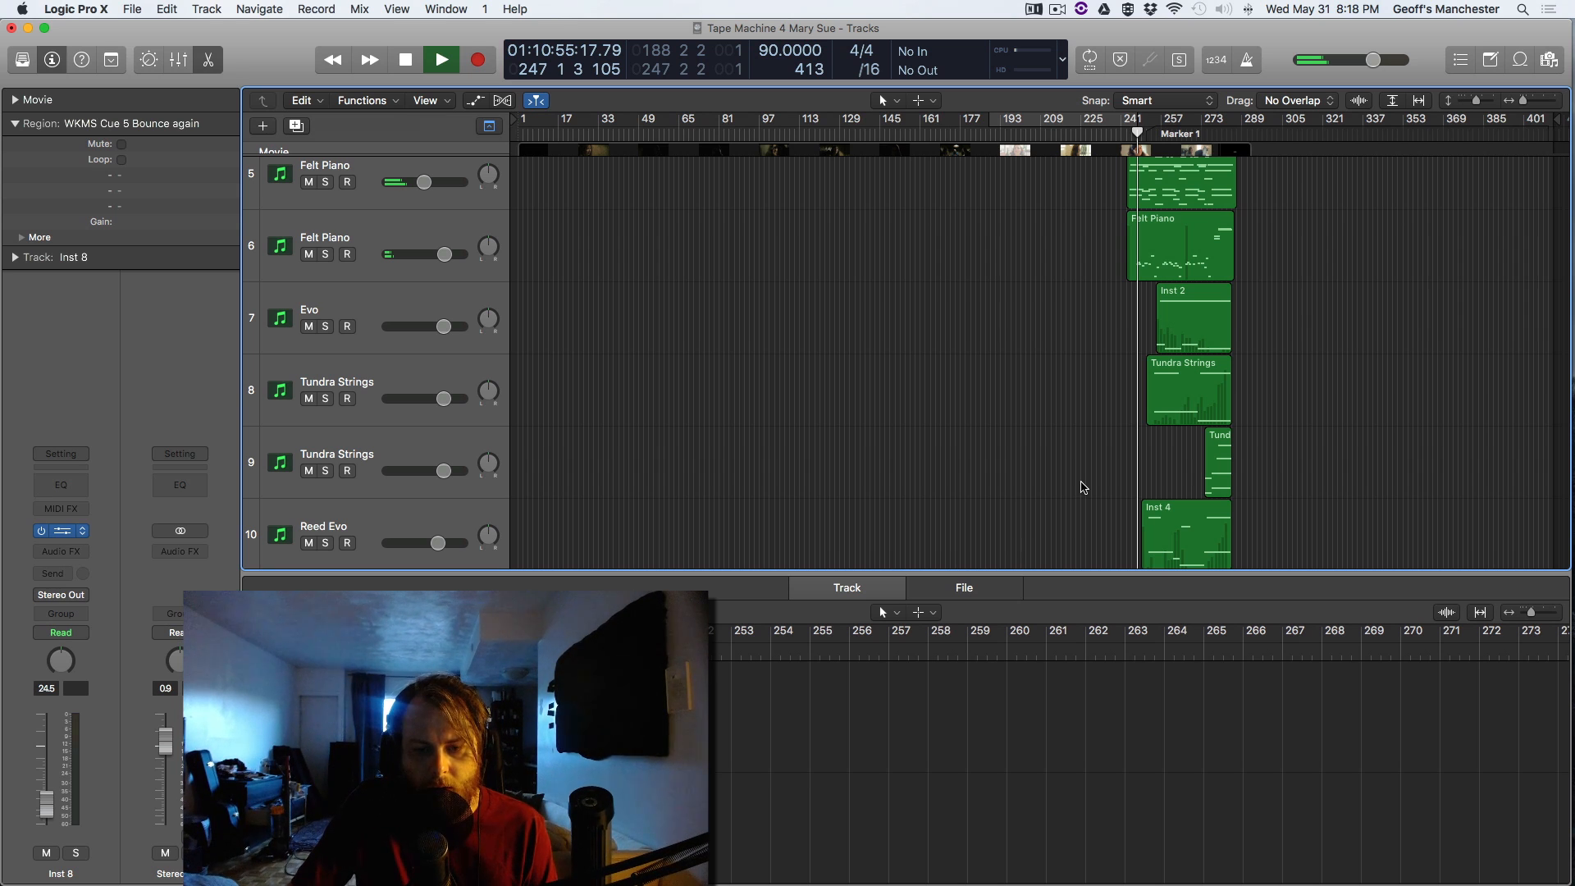
- Show the Inst 8 Thrill window and sweep the Aqua Scapes XY point to the lower edge, the centre, and high on the Aqua Scape side
key(v)
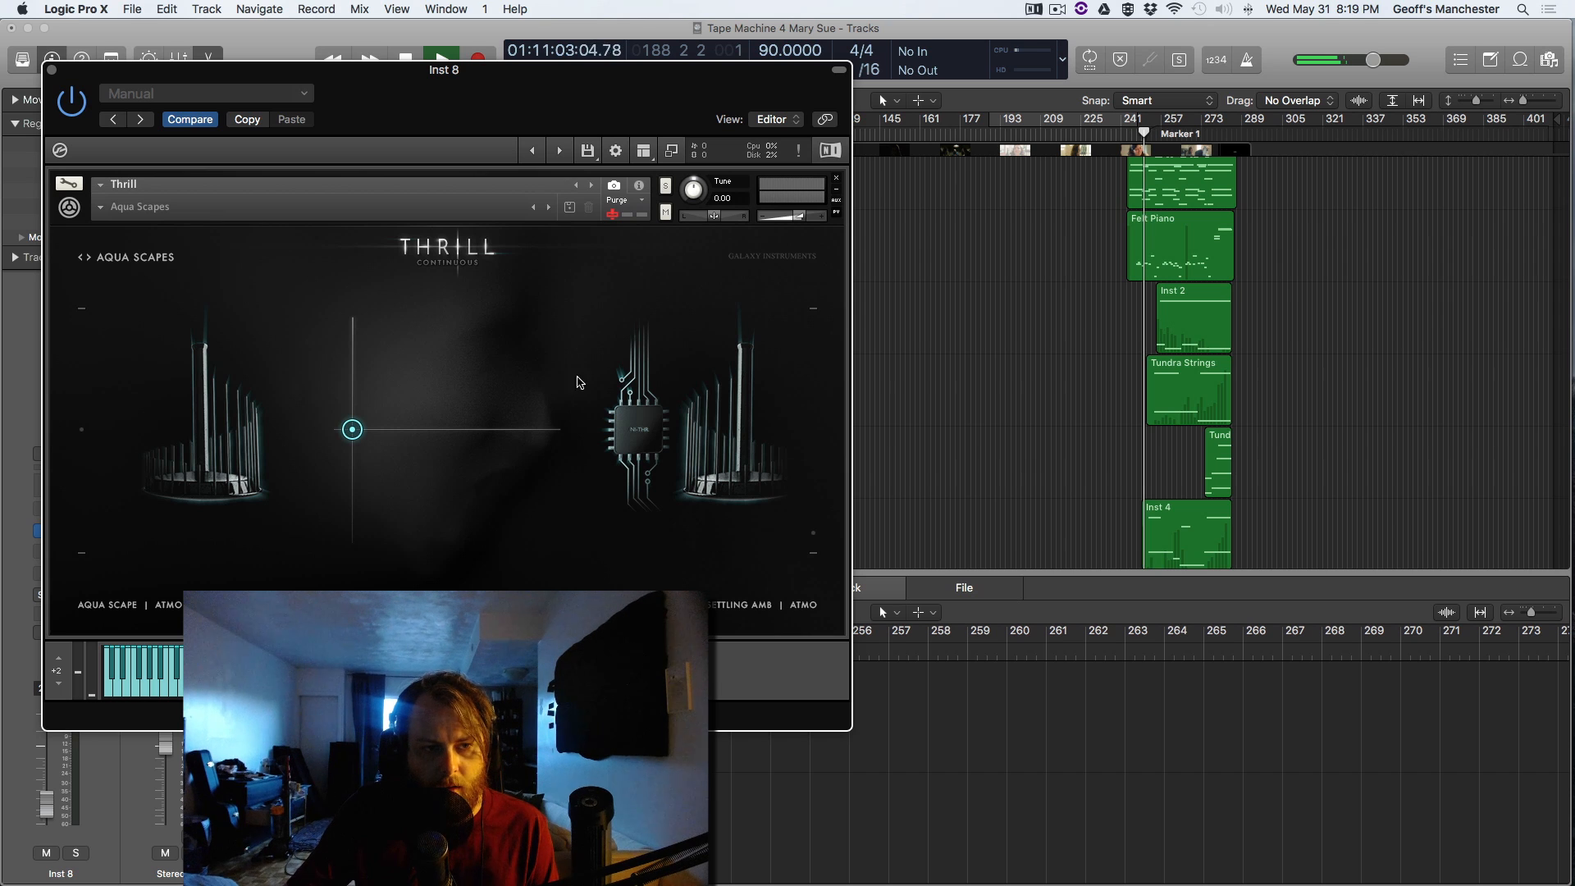
drag(361, 434, 447, 574)
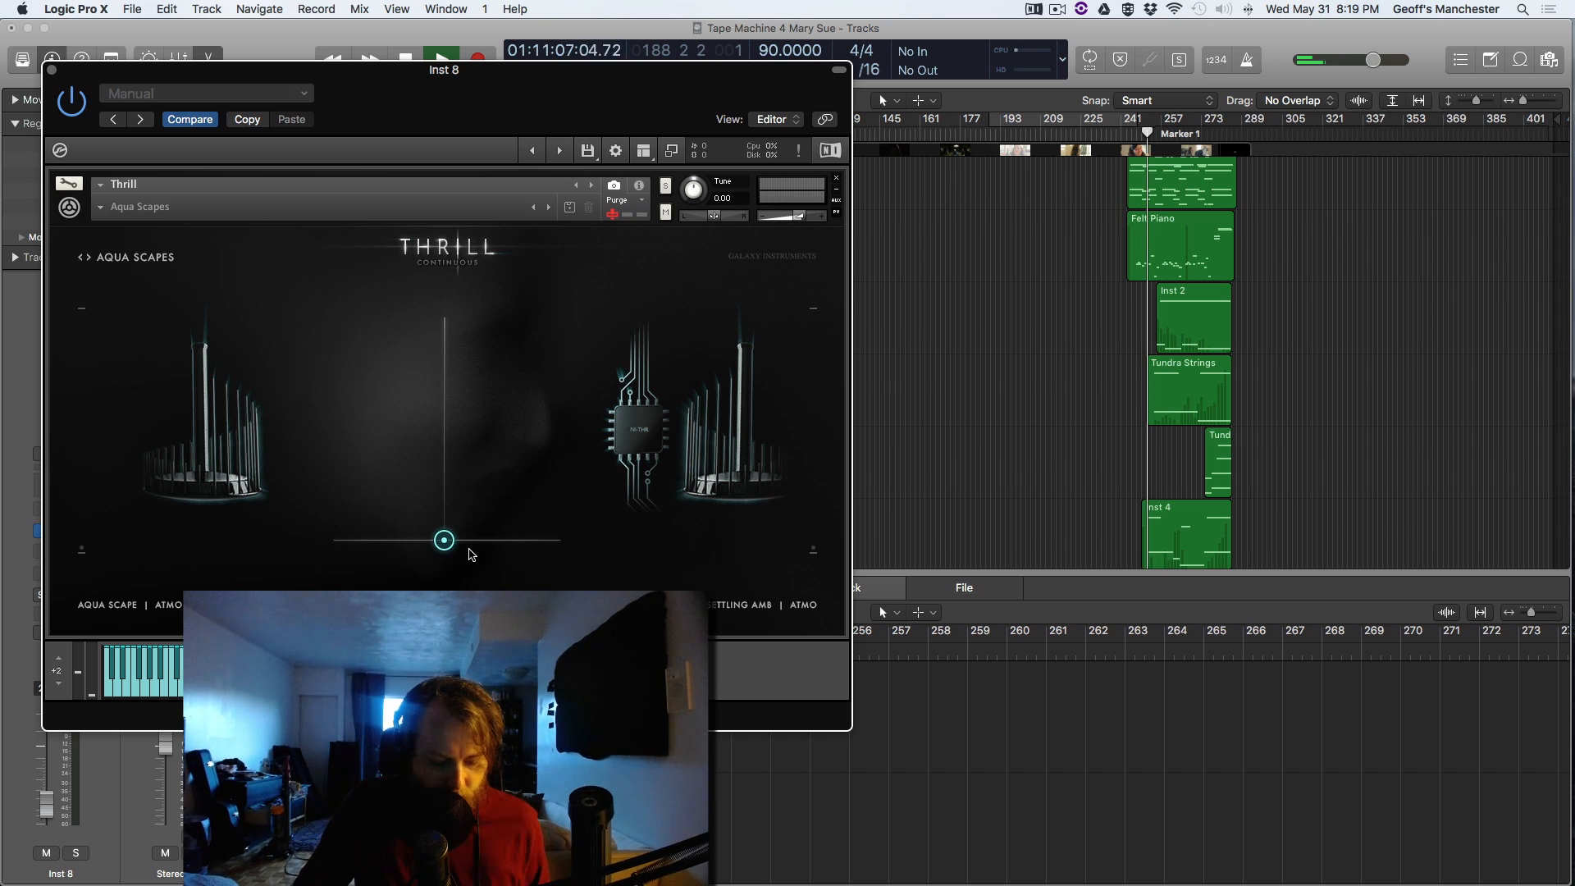
drag(447, 543, 448, 422)
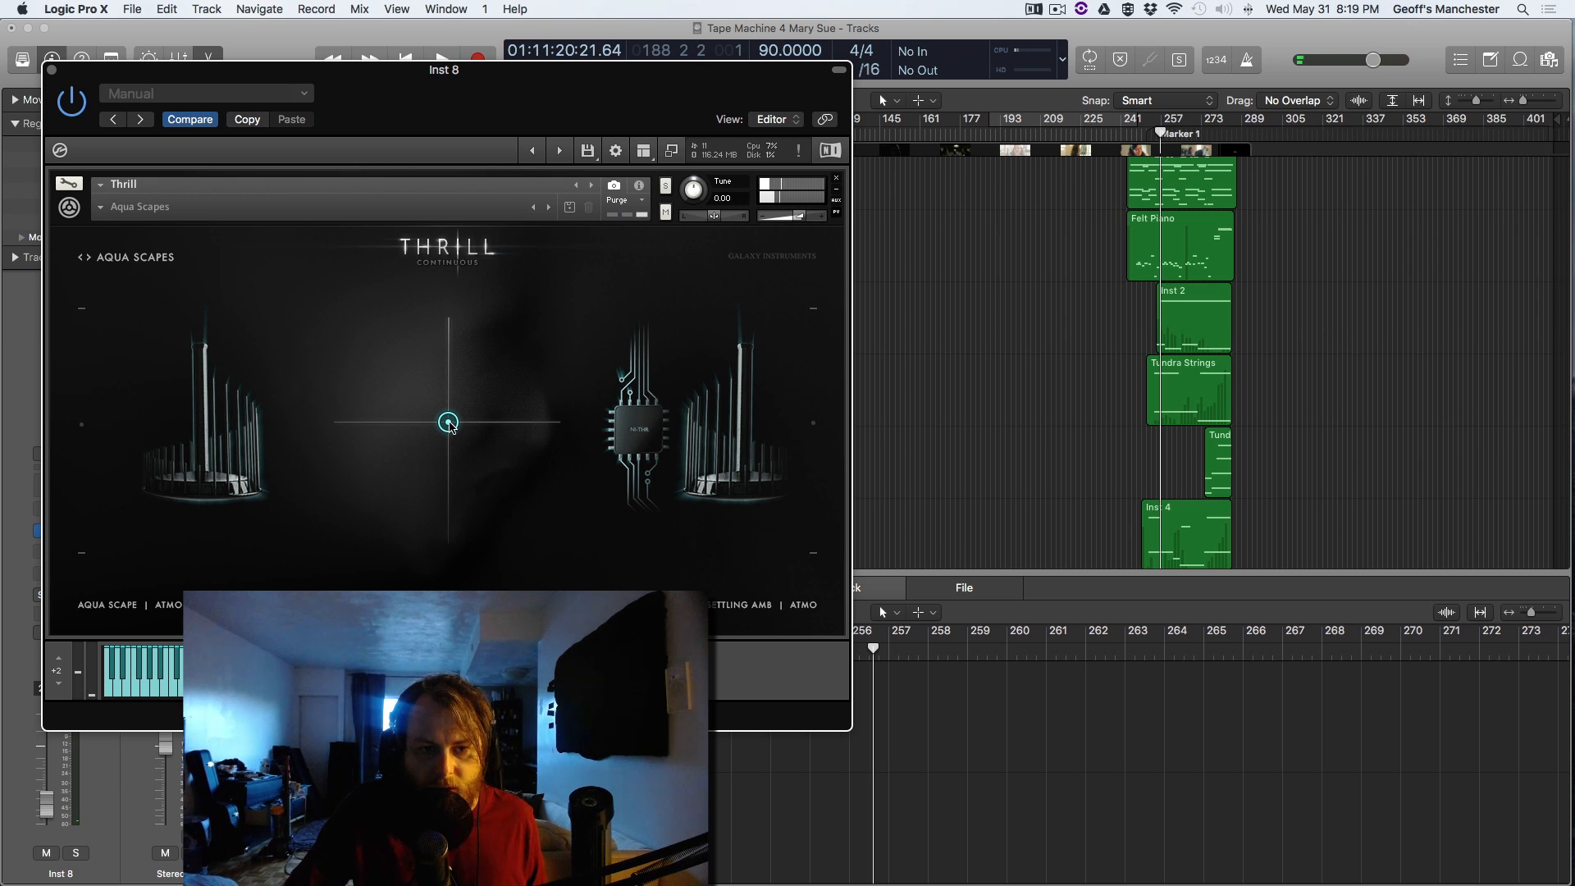
drag(449, 424, 388, 327)
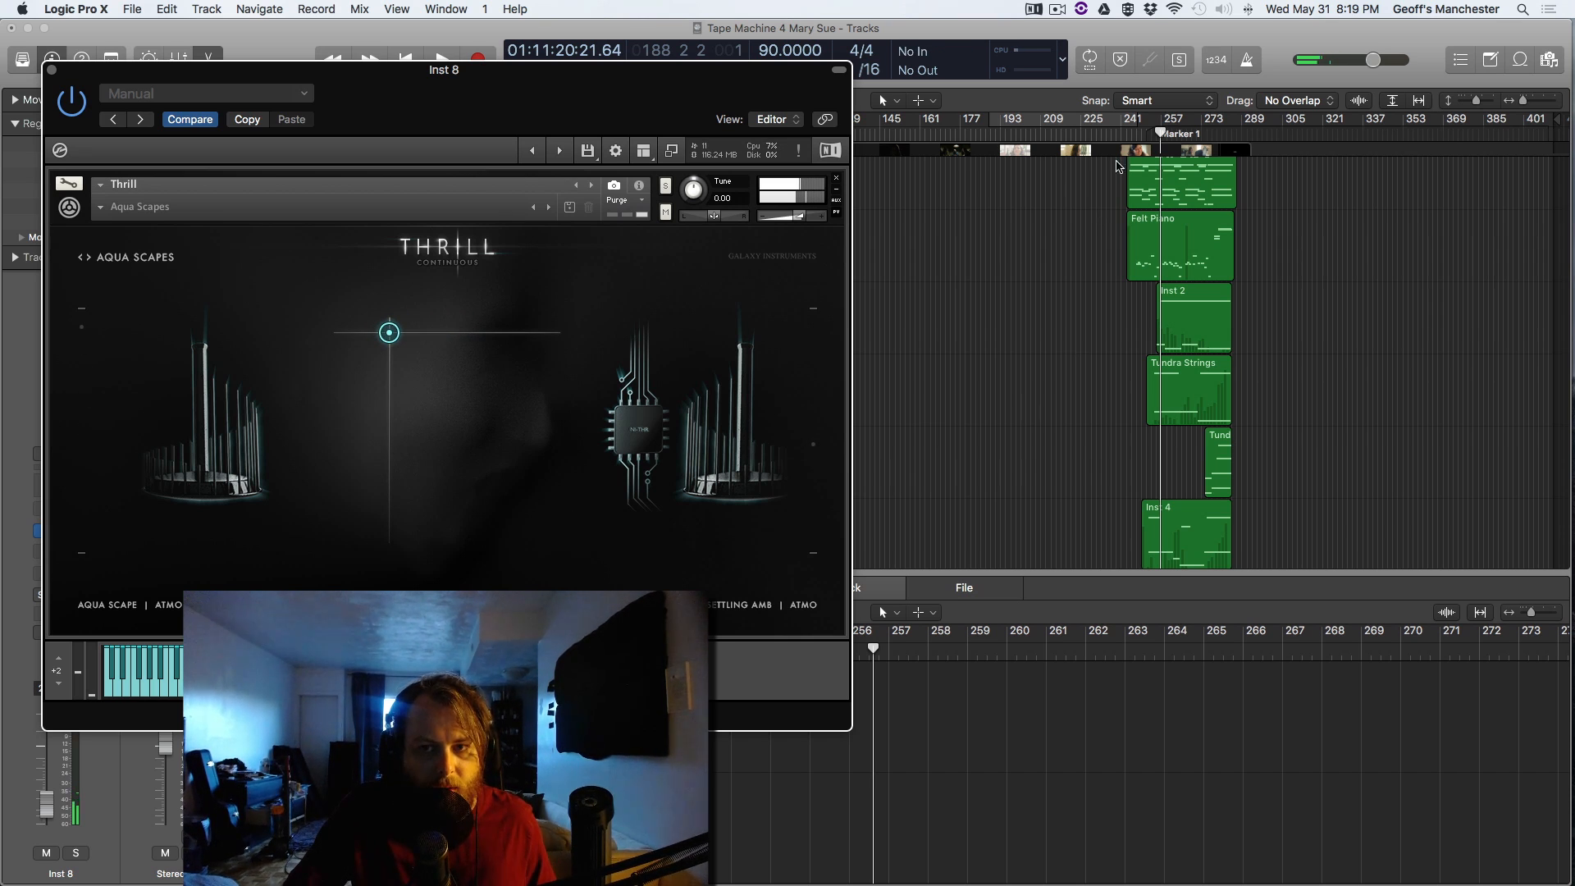
- Play the cue again from the start of the Felt Piano regions and move the XY point to the Aqua Scape layer's upper corner
drag(1147, 137, 1130, 134)
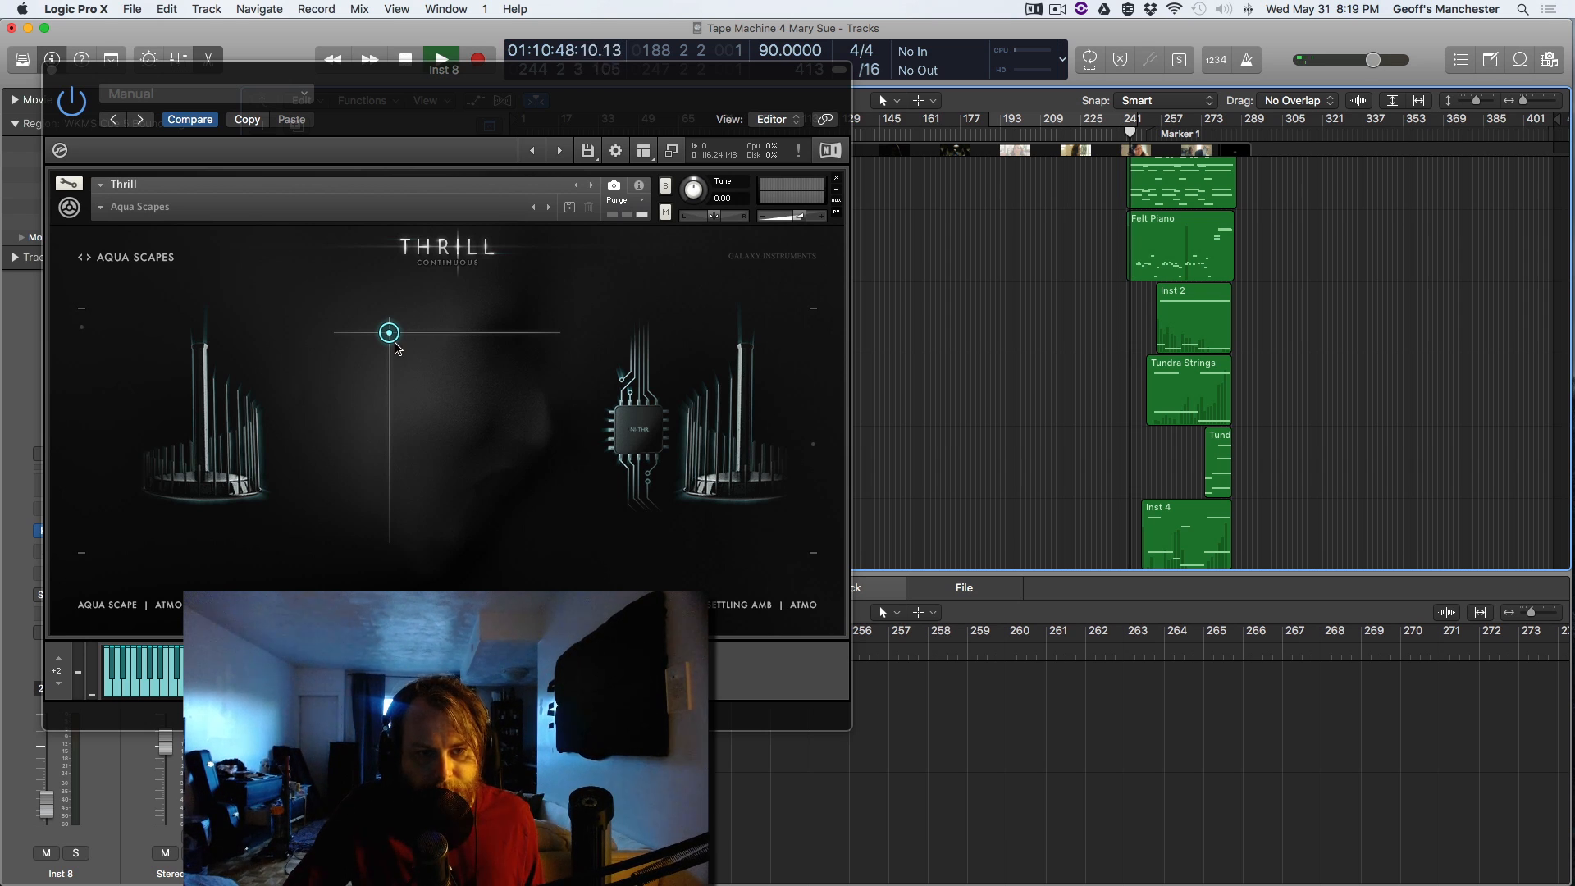
drag(394, 344, 319, 275)
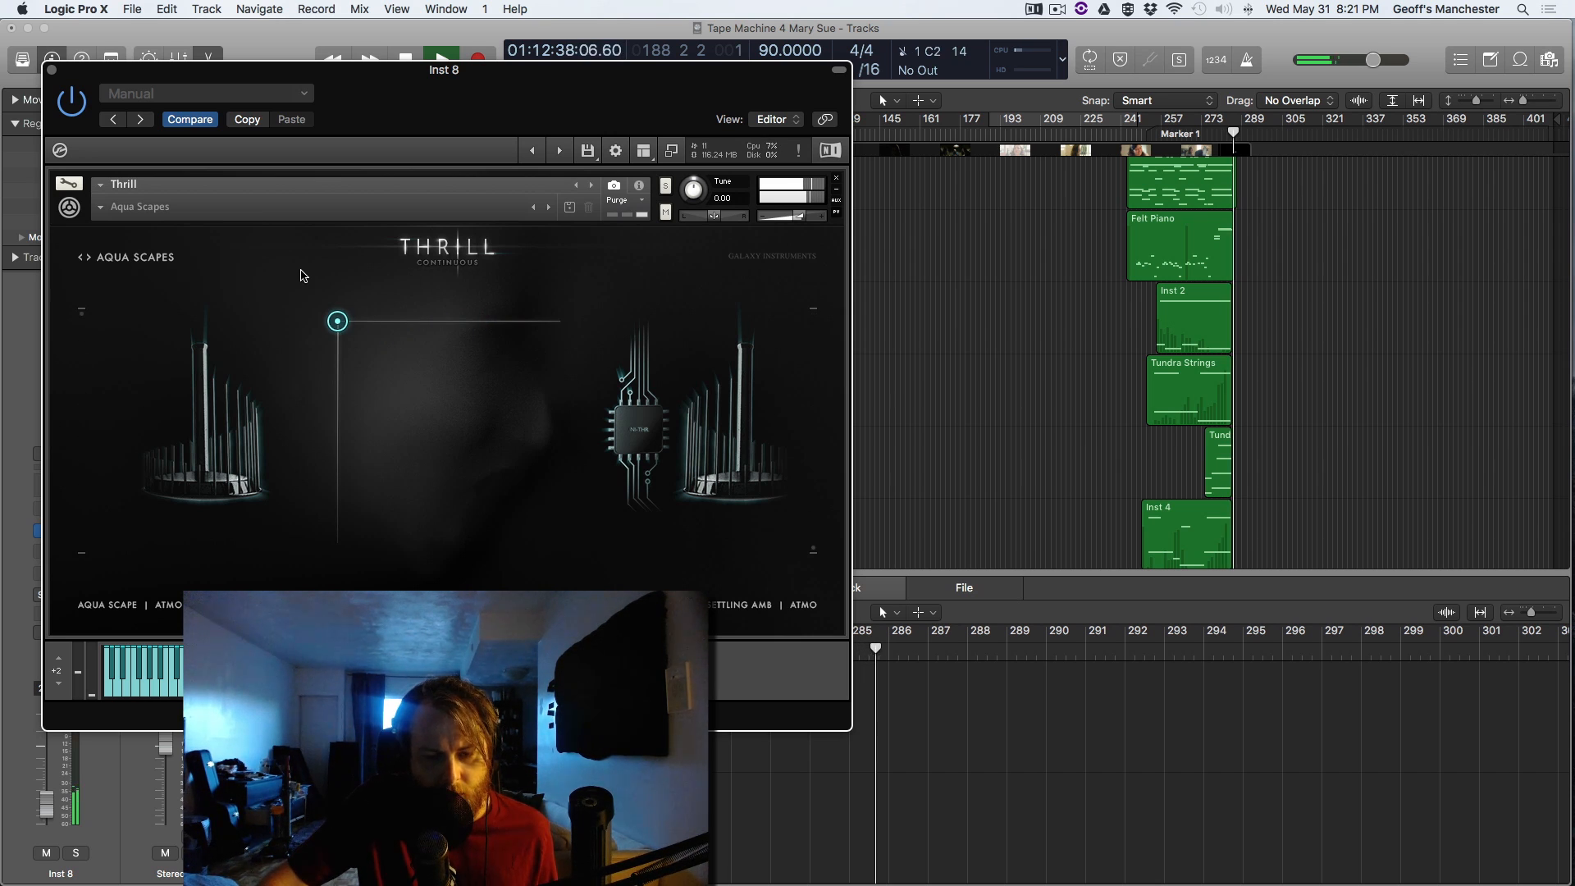